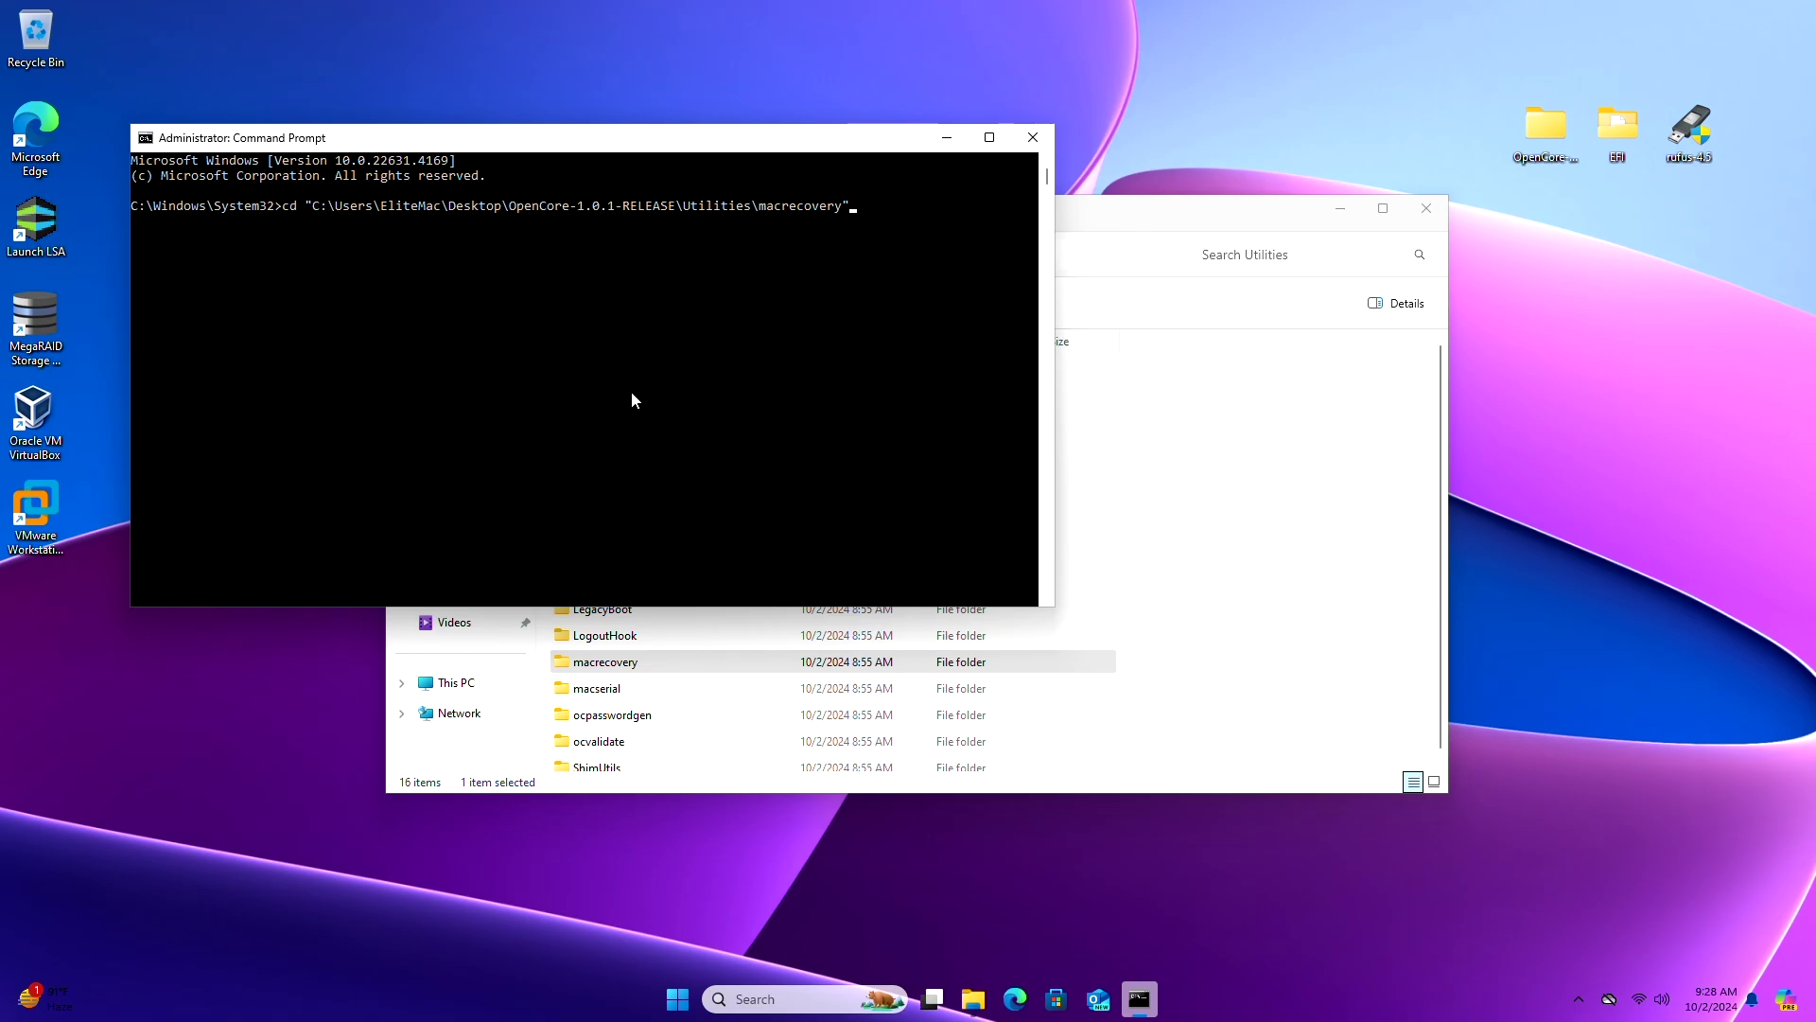
Change the command prompt's directory to the macrecovery utility folder and open recovery_urls.txt from that folder
{"action": "key", "text": "Return"}
{"action": "double_click", "coordinate": [617, 659]}
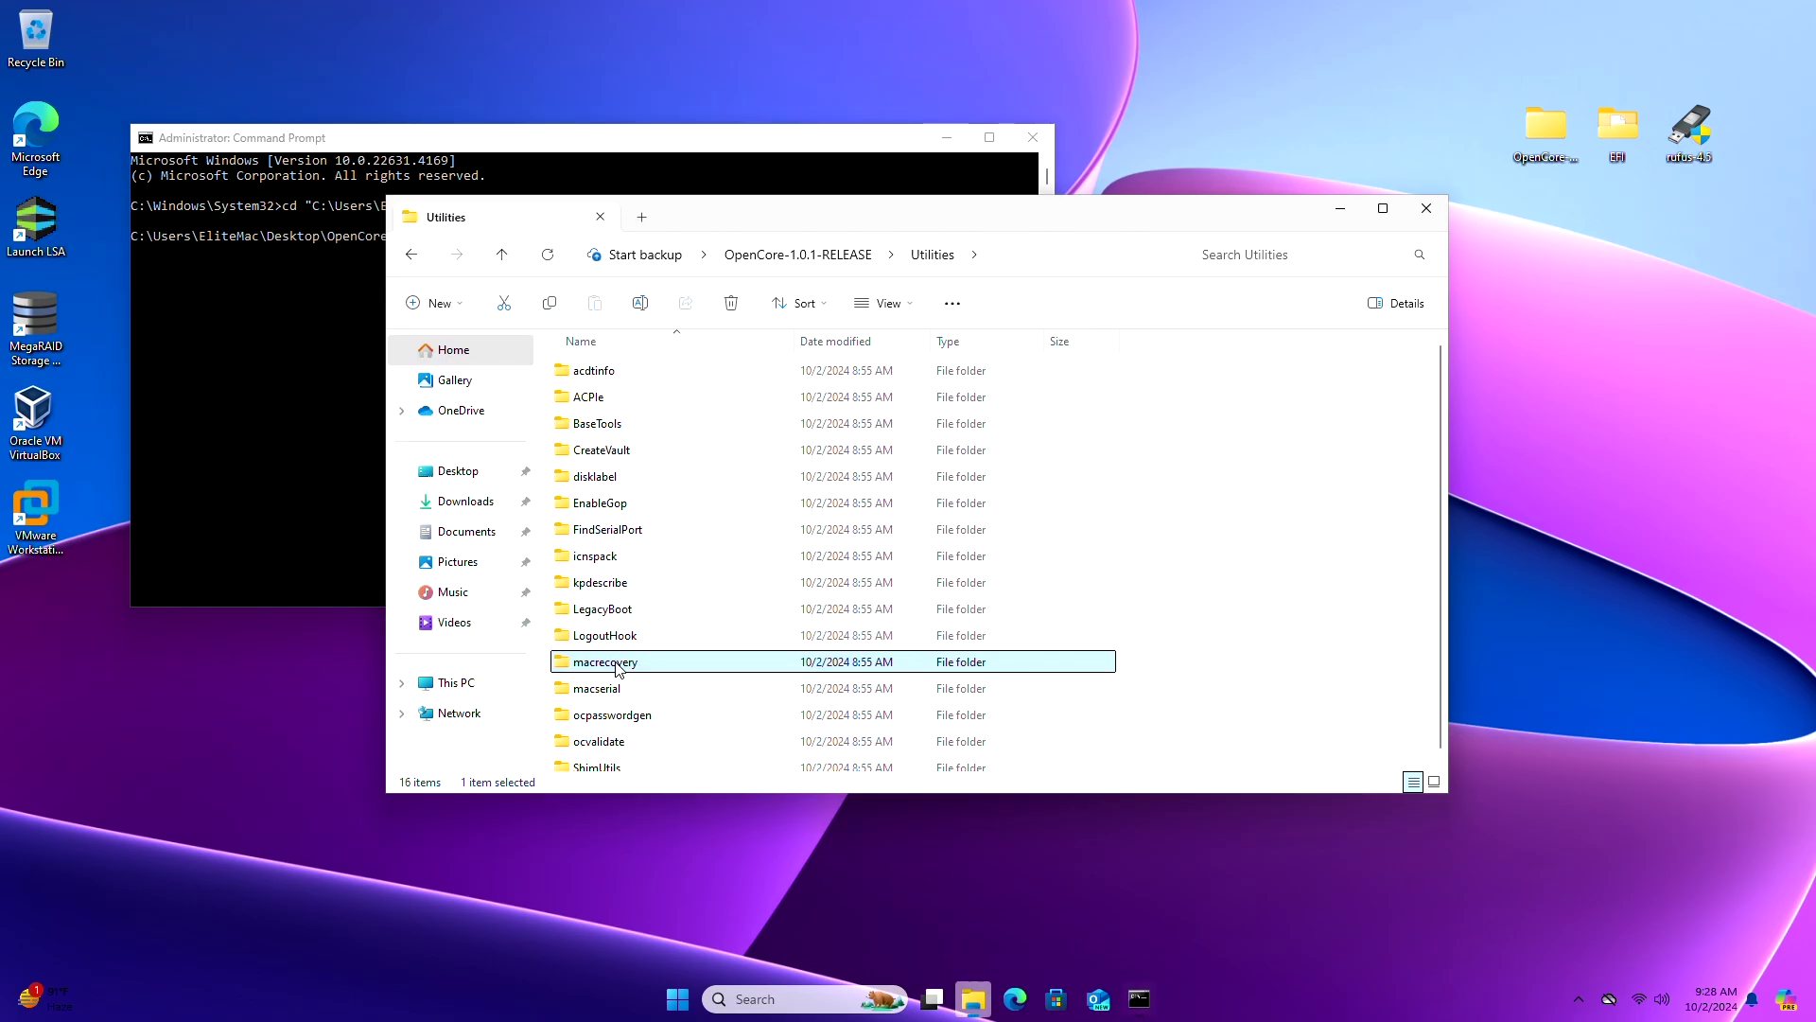
{"action": "left_click", "coordinate": [665, 479]}
{"action": "double_click", "coordinate": [665, 480]}
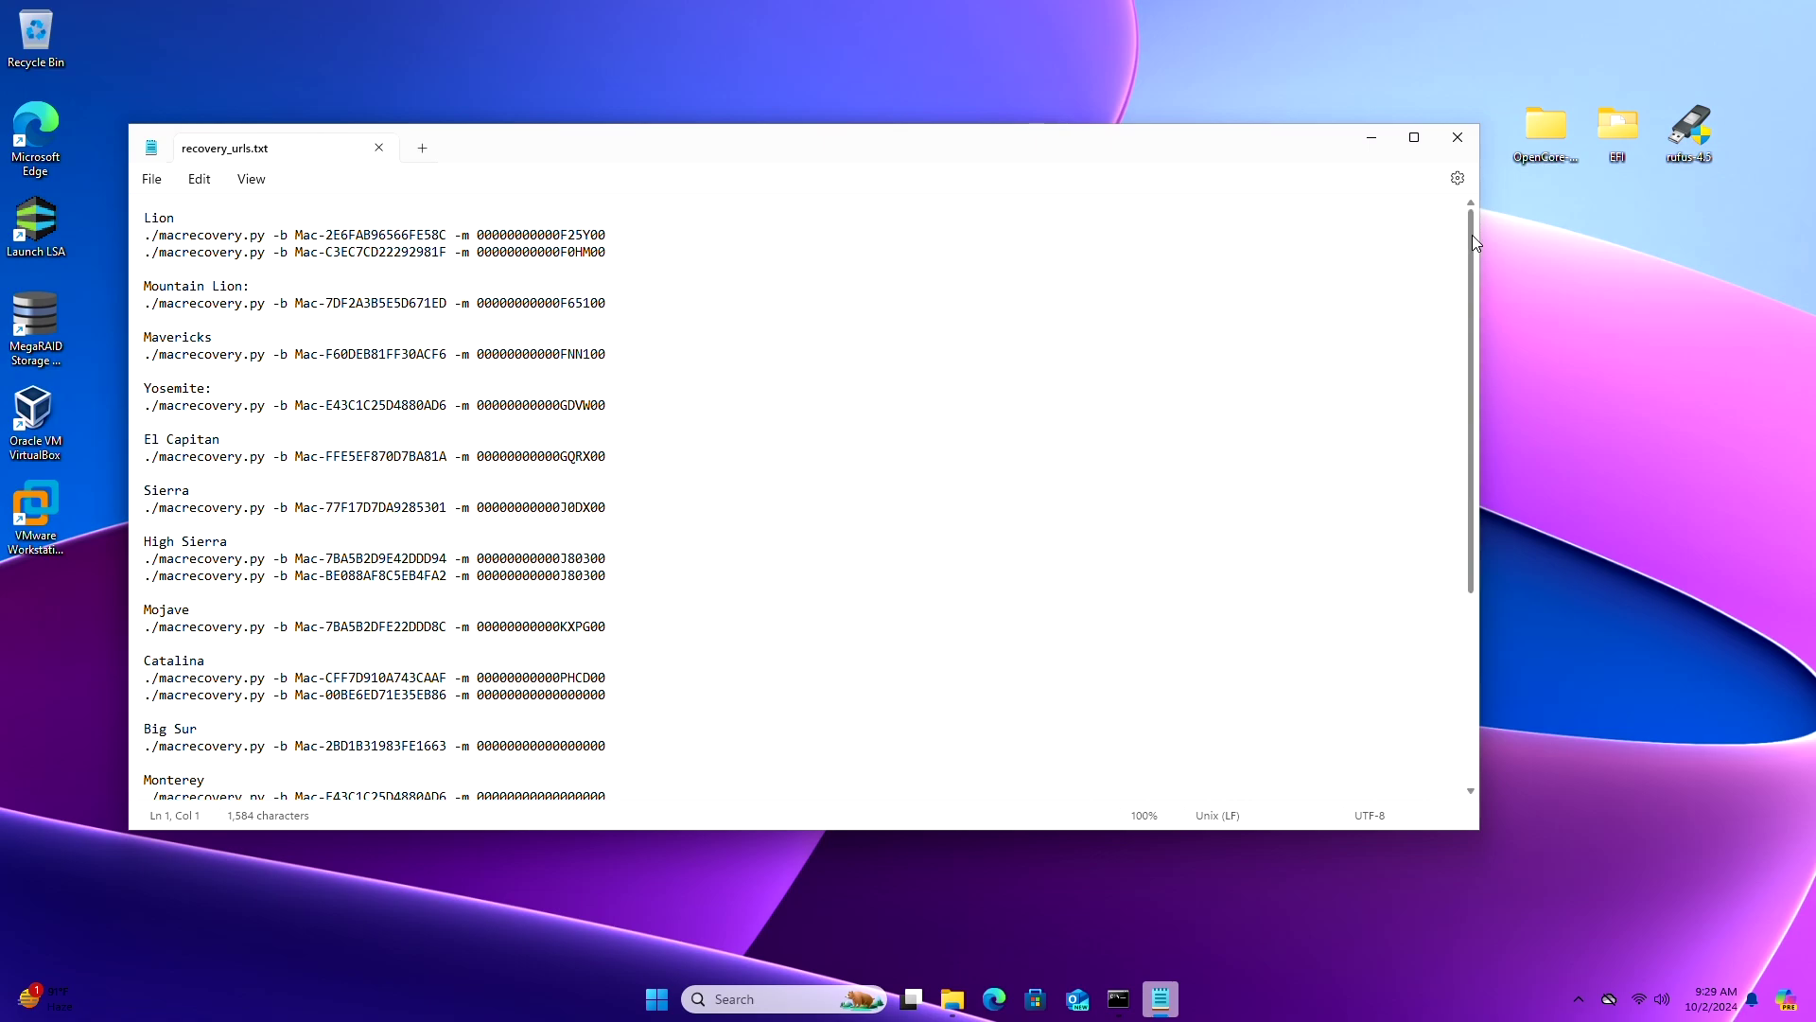
Copy the first macrecovery.py command under Latest version, without the leading "./", and close the text file
{"action": "left_click_drag", "start_coordinate": [1472, 241], "coordinate": [1471, 496]}
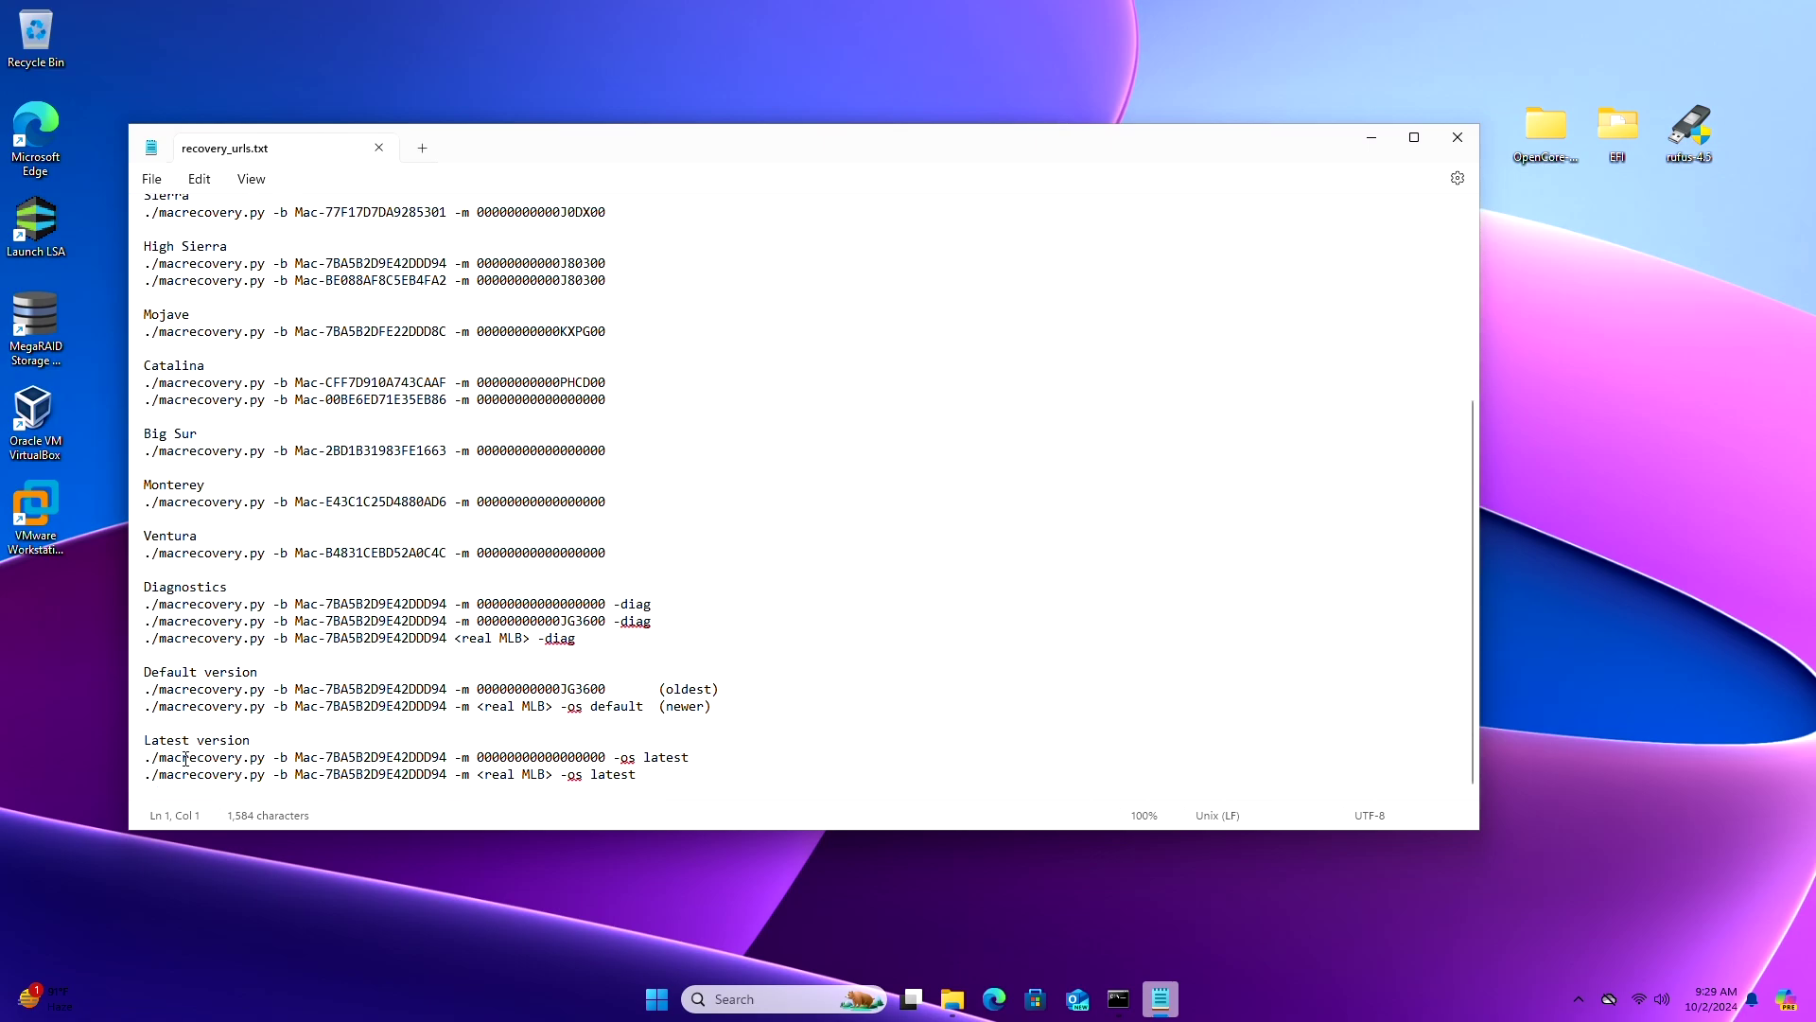
{"action": "left_click_drag", "start_coordinate": [158, 762], "coordinate": [667, 768]}
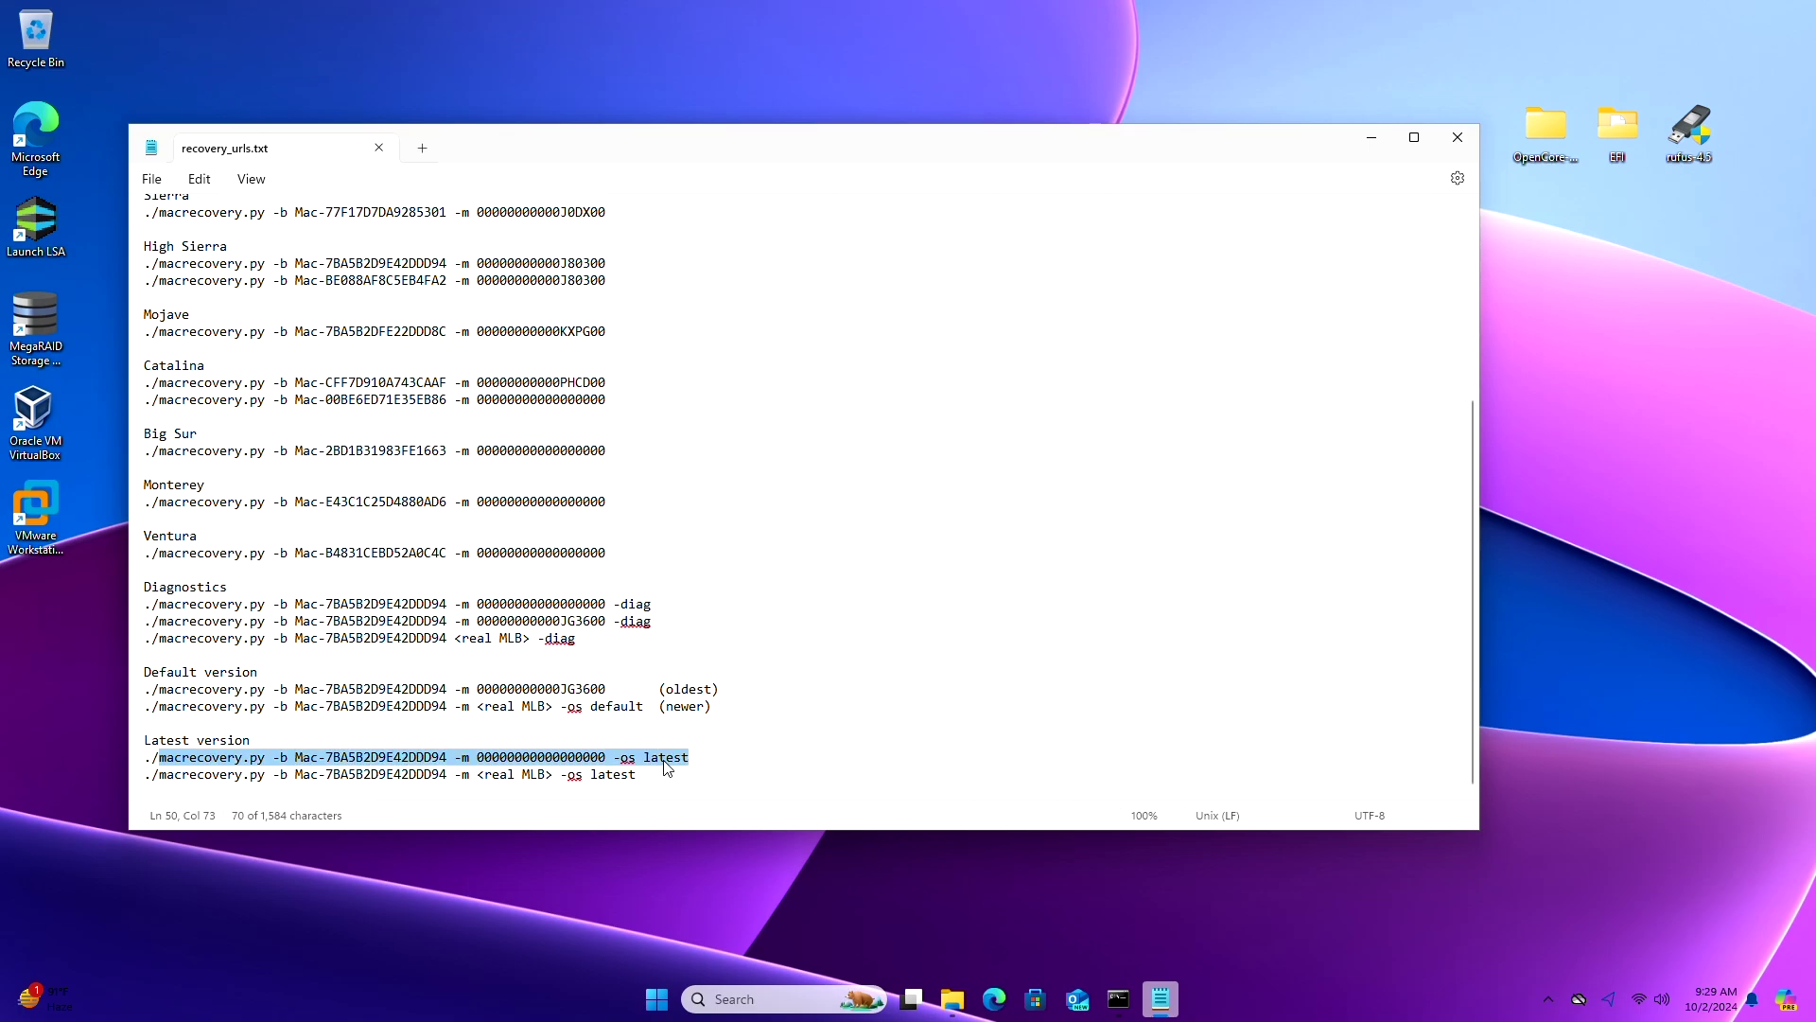
{"action": "right_click", "coordinate": [659, 766]}
{"action": "left_click", "coordinate": [752, 394]}
{"action": "left_click", "coordinate": [1473, 149]}
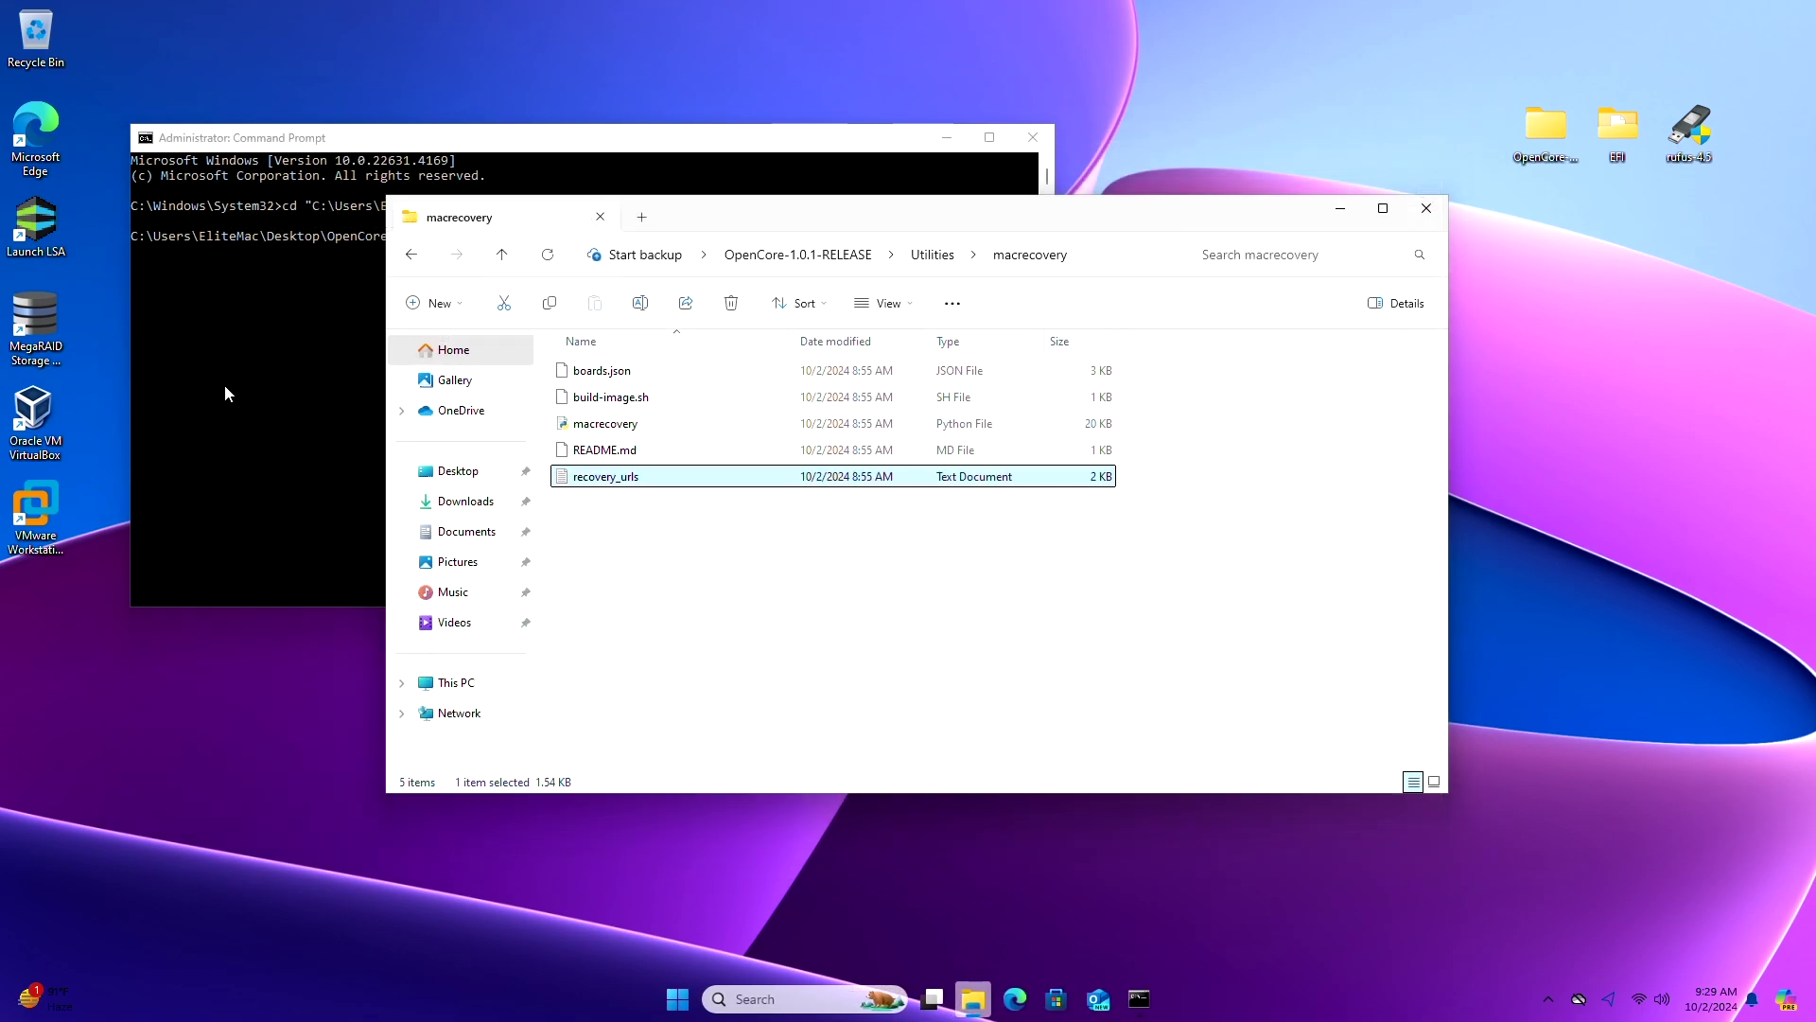
Run the copied macrecovery.py command in the command prompt with "download" appended after "-os latest"
{"action": "left_click", "coordinate": [225, 386]}
{"action": "key", "text": "ctrl+v"}
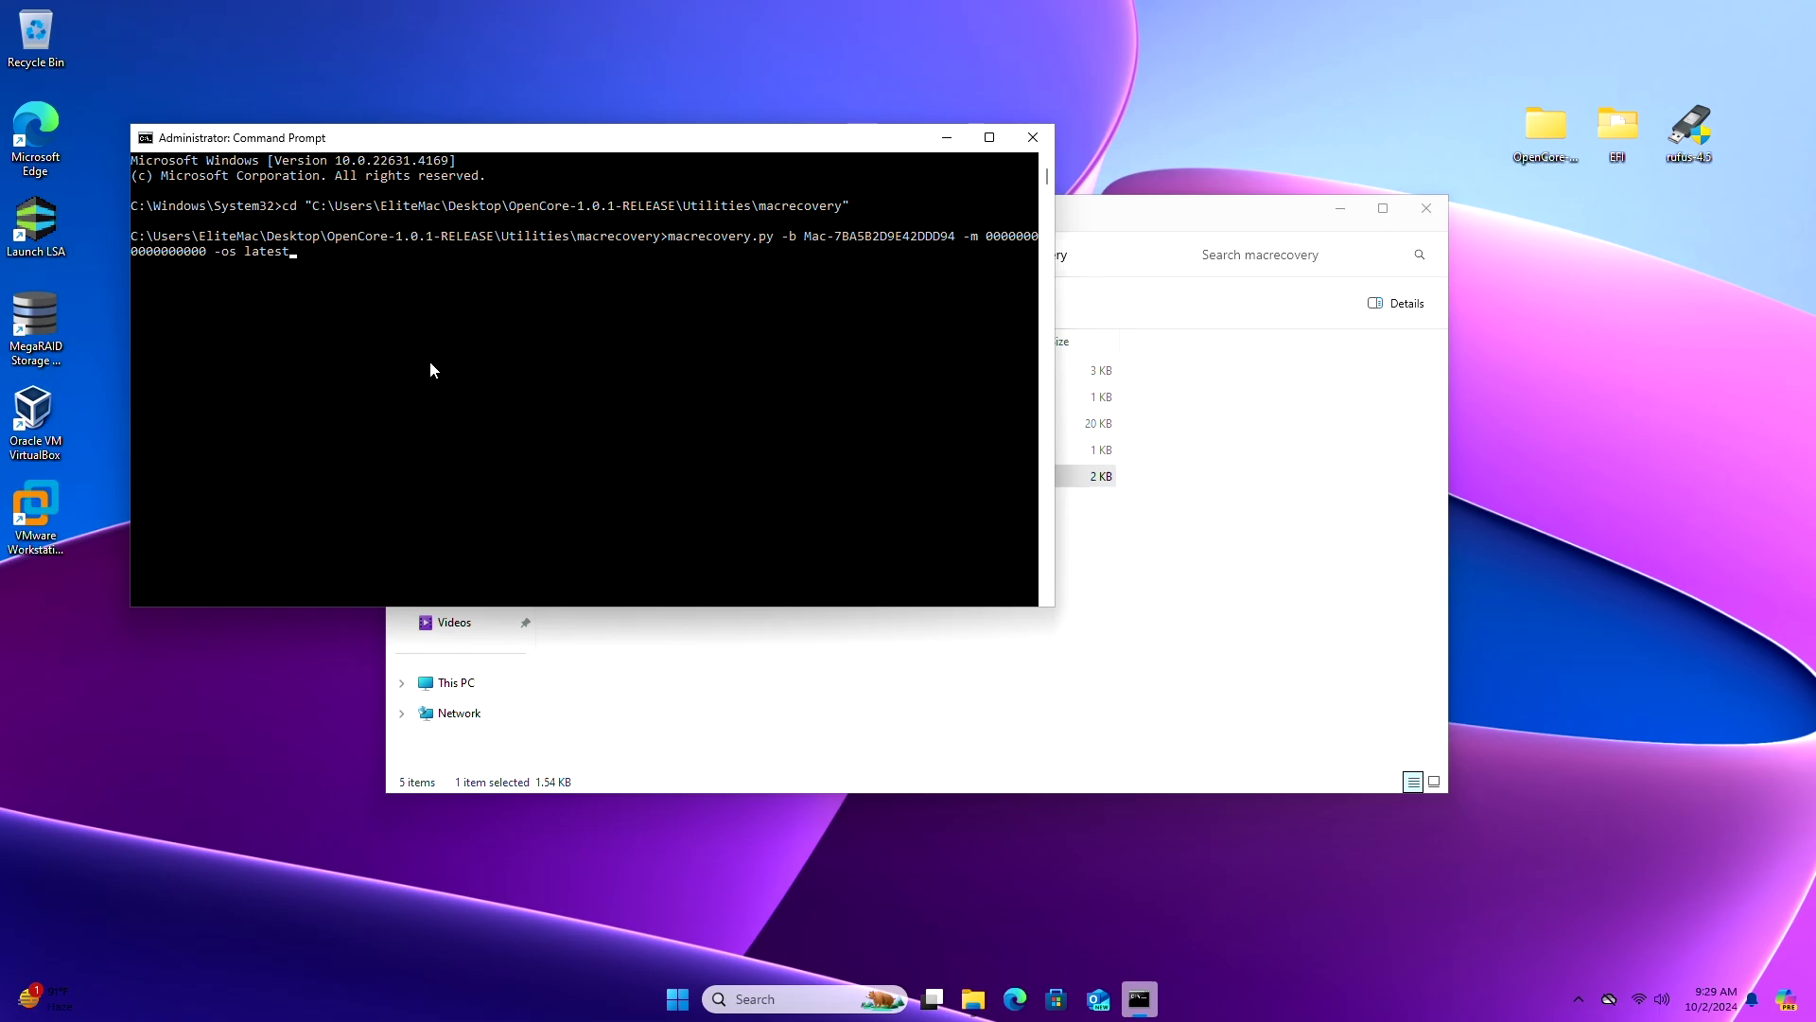
{"action": "type", "text": "download"}
{"action": "key", "text": "Return"}
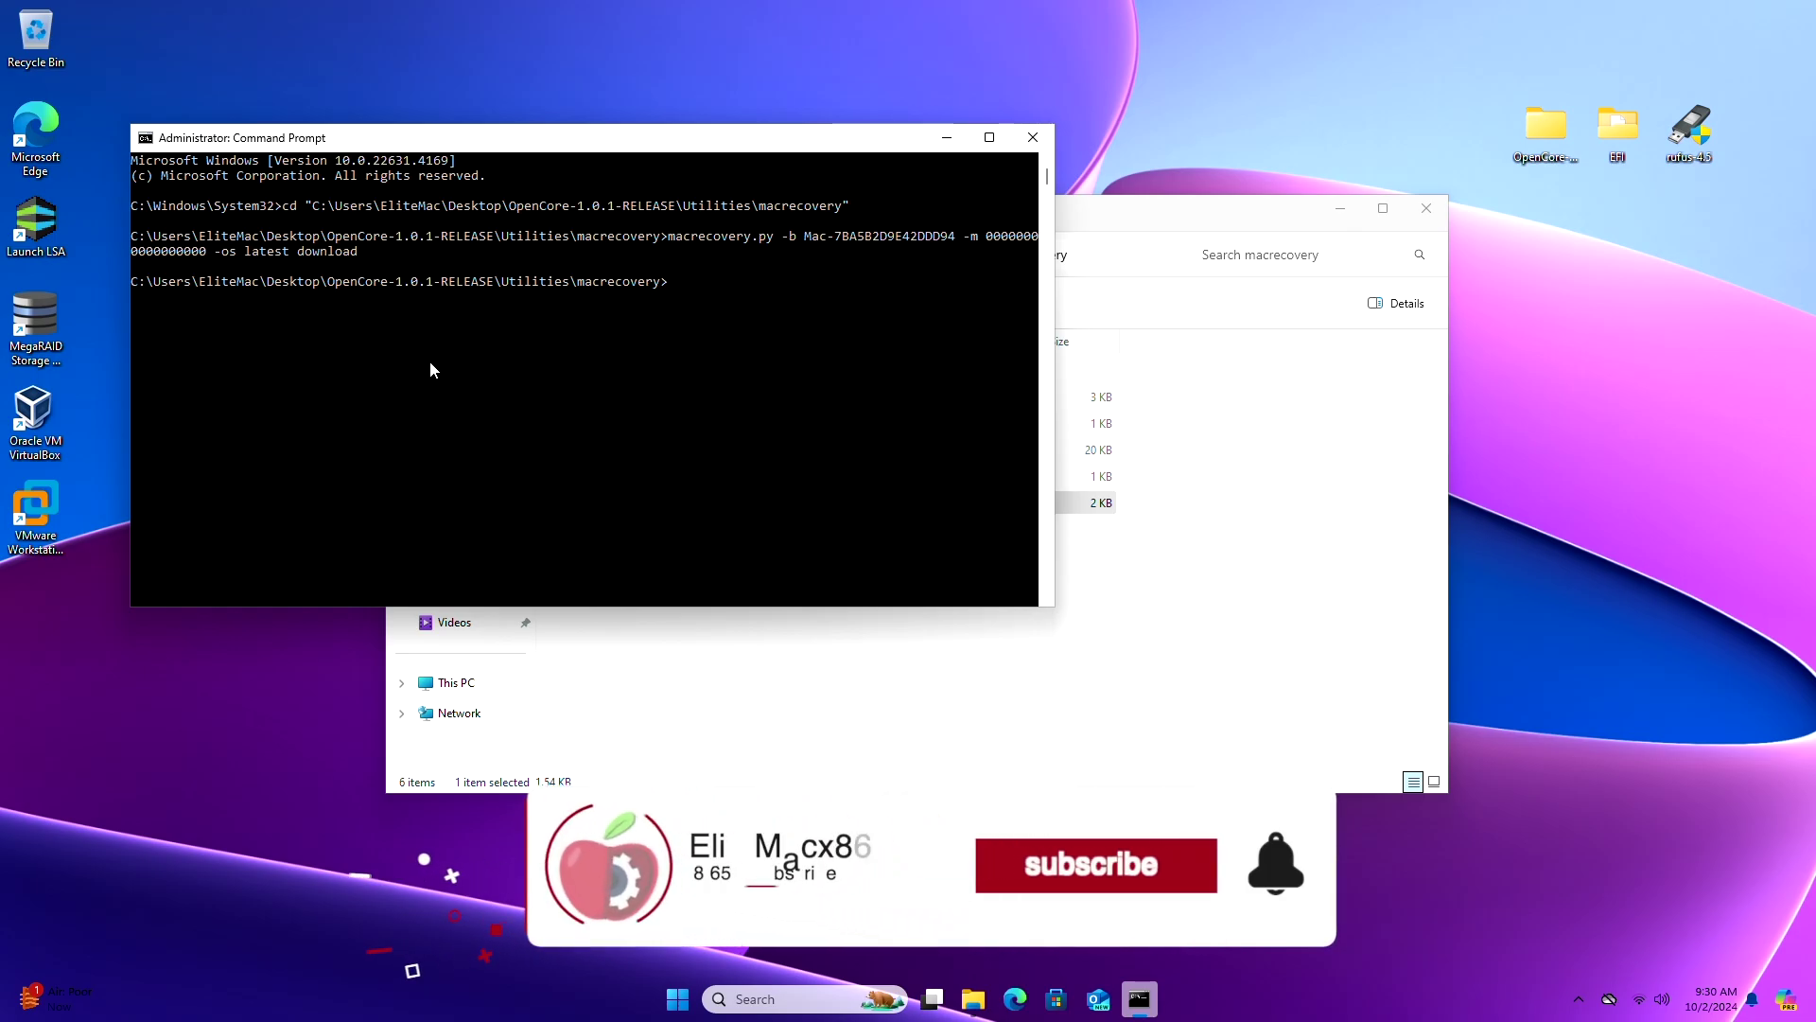
Close the command prompt and check the downloaded files in the com.apple.recovery.boot folder
{"action": "left_click", "coordinate": [1033, 139]}
{"action": "double_click", "coordinate": [649, 370]}
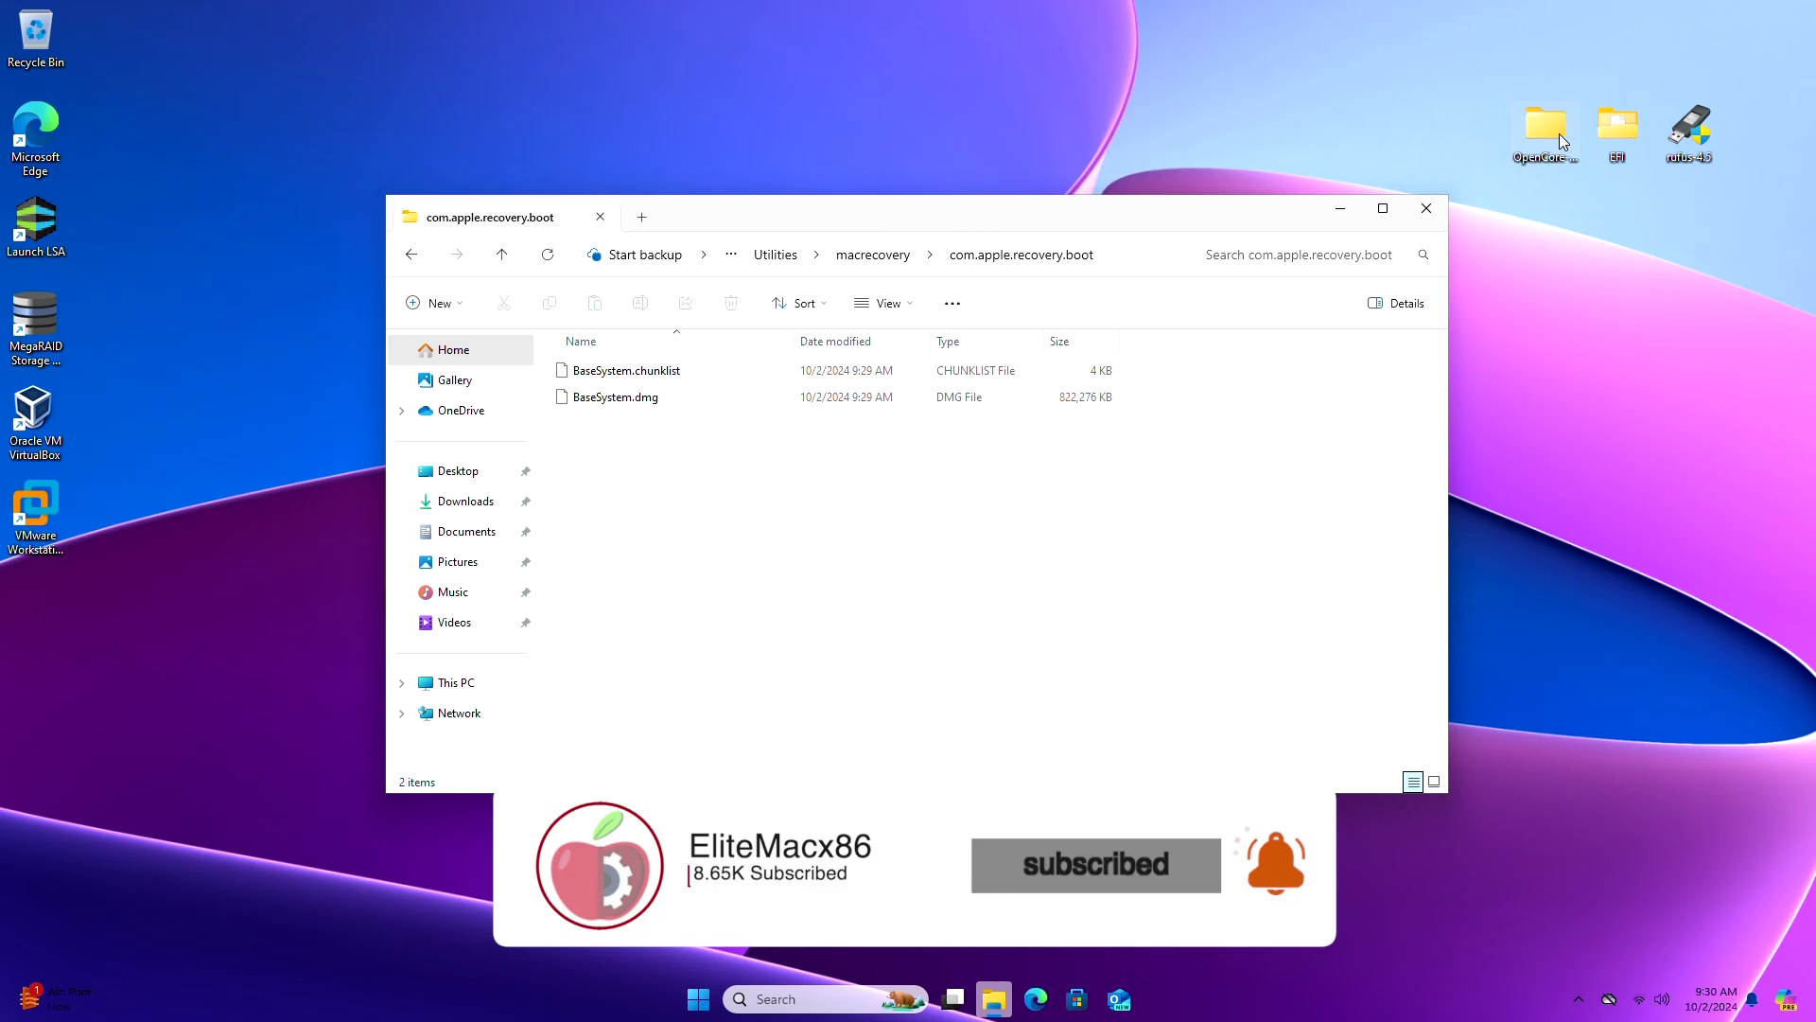
{"action": "left_click", "coordinate": [1426, 208]}
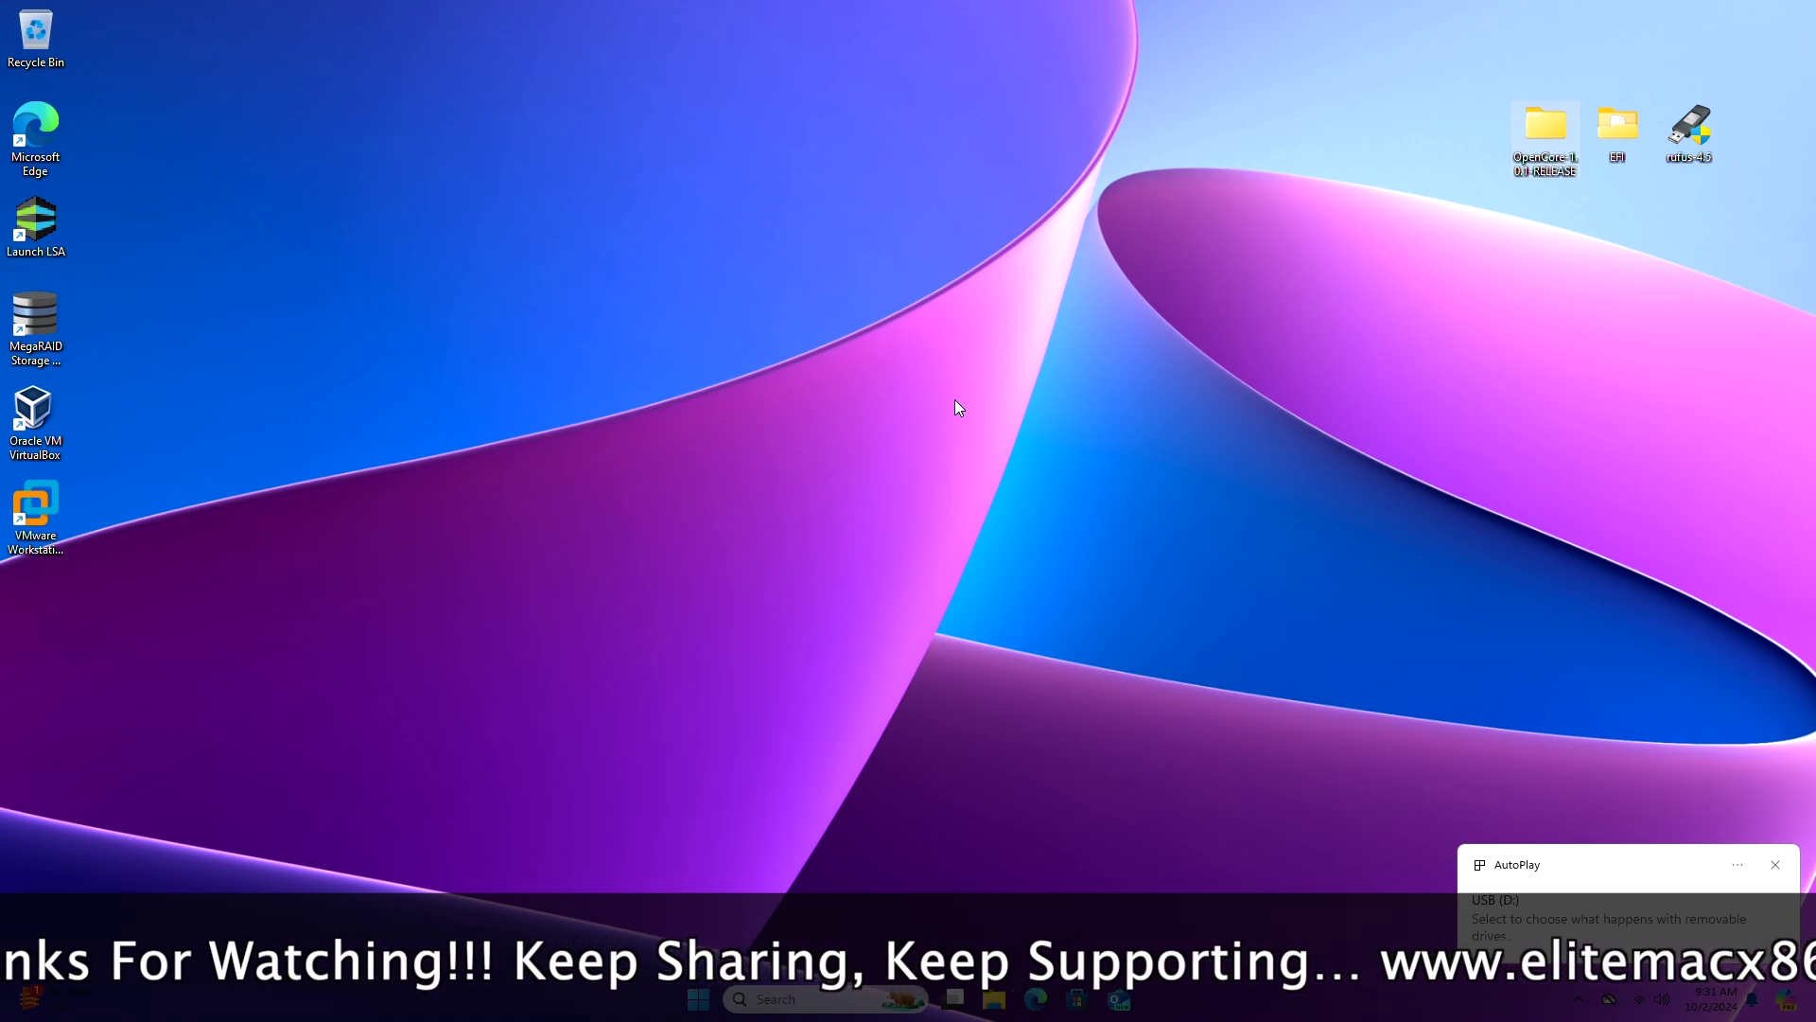
Launch Rufus 4.5 from the desktop and set the boot selection to Non bootable
{"action": "double_click", "coordinate": [1684, 146]}
{"action": "left_click", "coordinate": [857, 666]}
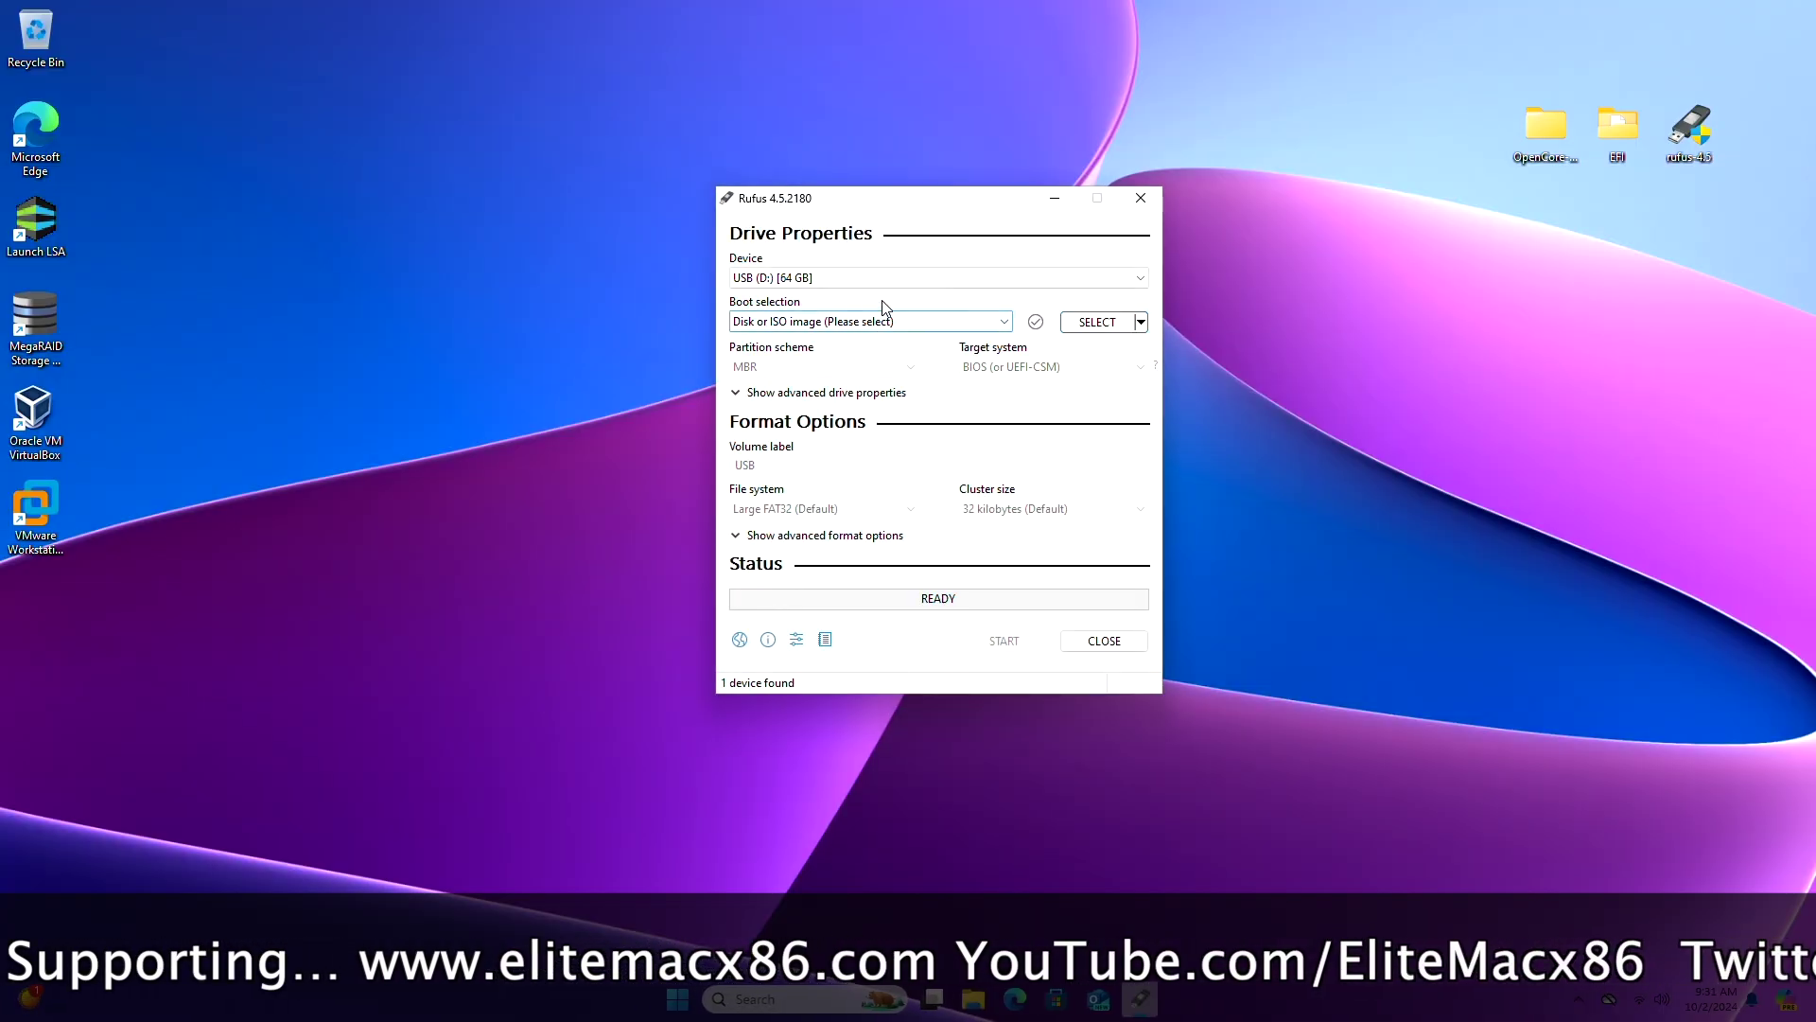
{"action": "left_click", "coordinate": [869, 321]}
{"action": "left_click", "coordinate": [835, 344]}
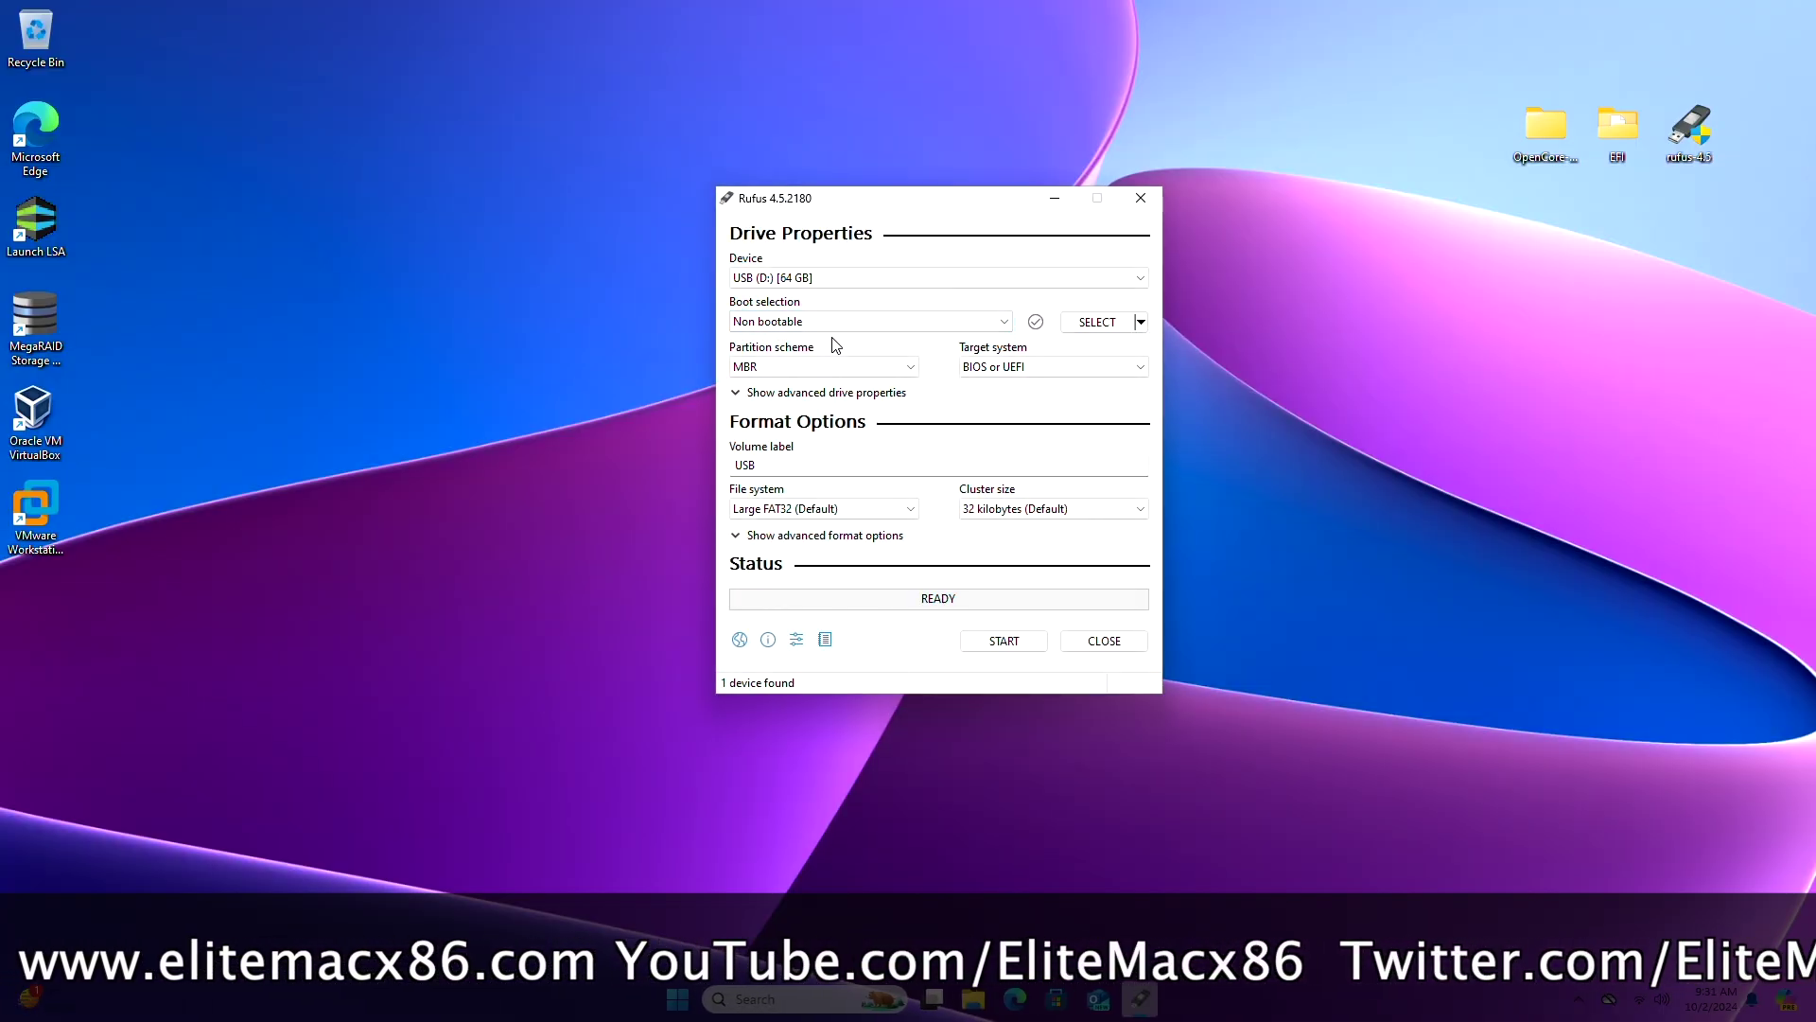
Choose the MBR partition scheme, BIOS or UEFI target system and Large FAT32 file system for the USB drive
{"action": "left_click", "coordinate": [871, 361]}
{"action": "left_click", "coordinate": [870, 385]}
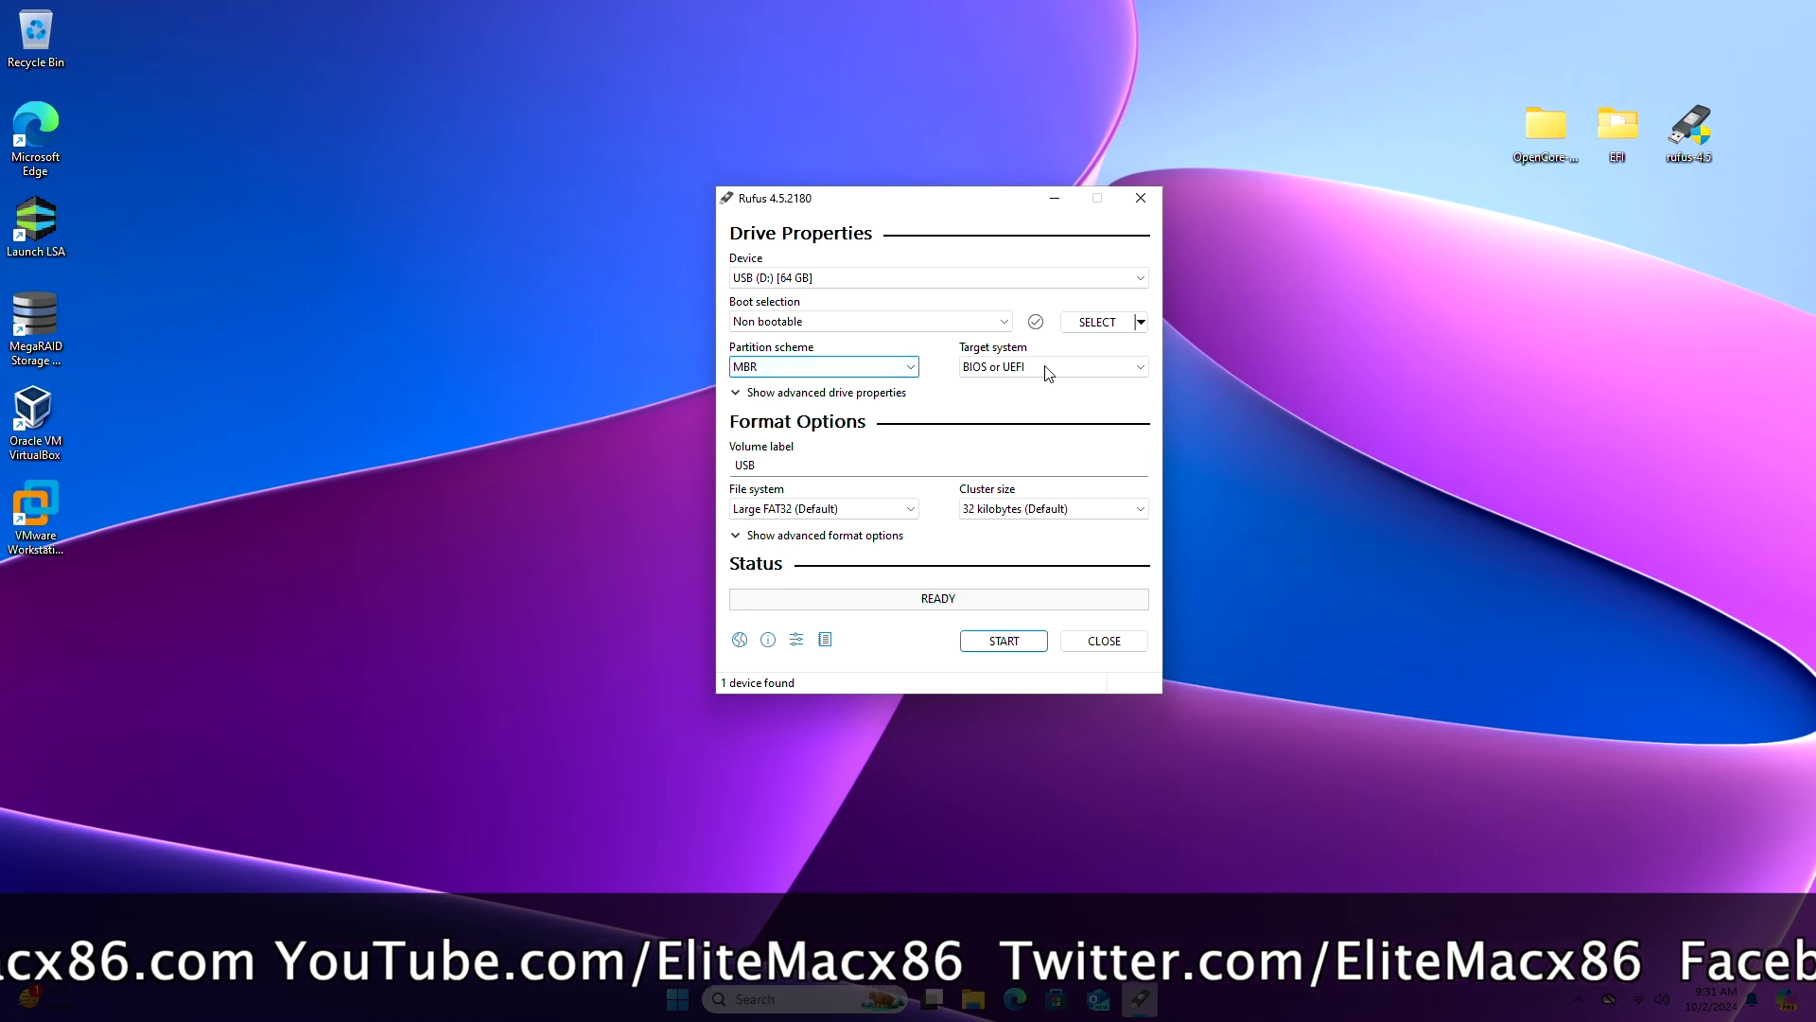
{"action": "left_click", "coordinate": [1044, 368]}
{"action": "left_click", "coordinate": [1044, 367]}
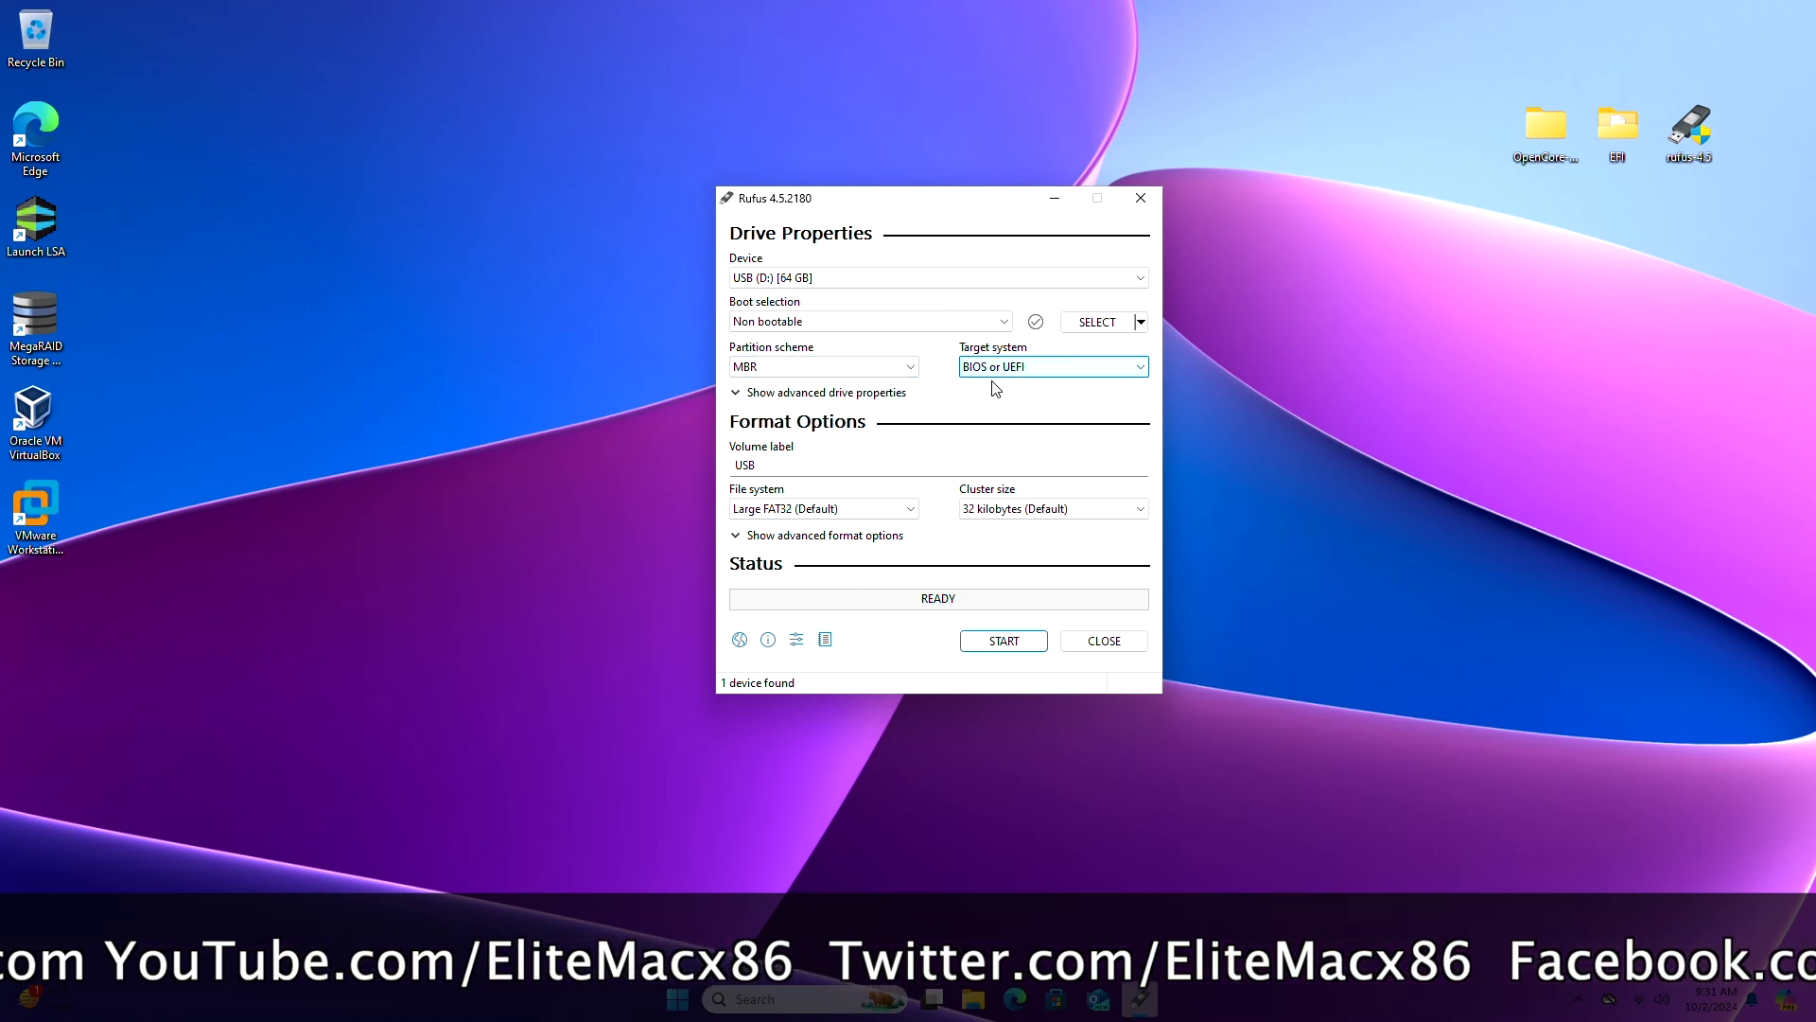
{"action": "left_click", "coordinate": [816, 508]}
{"action": "left_click", "coordinate": [816, 508]}
Set the volume label to EFI, format the USB drive and close Rufus
{"action": "left_click_drag", "start_coordinate": [800, 464], "coordinate": [640, 468]}
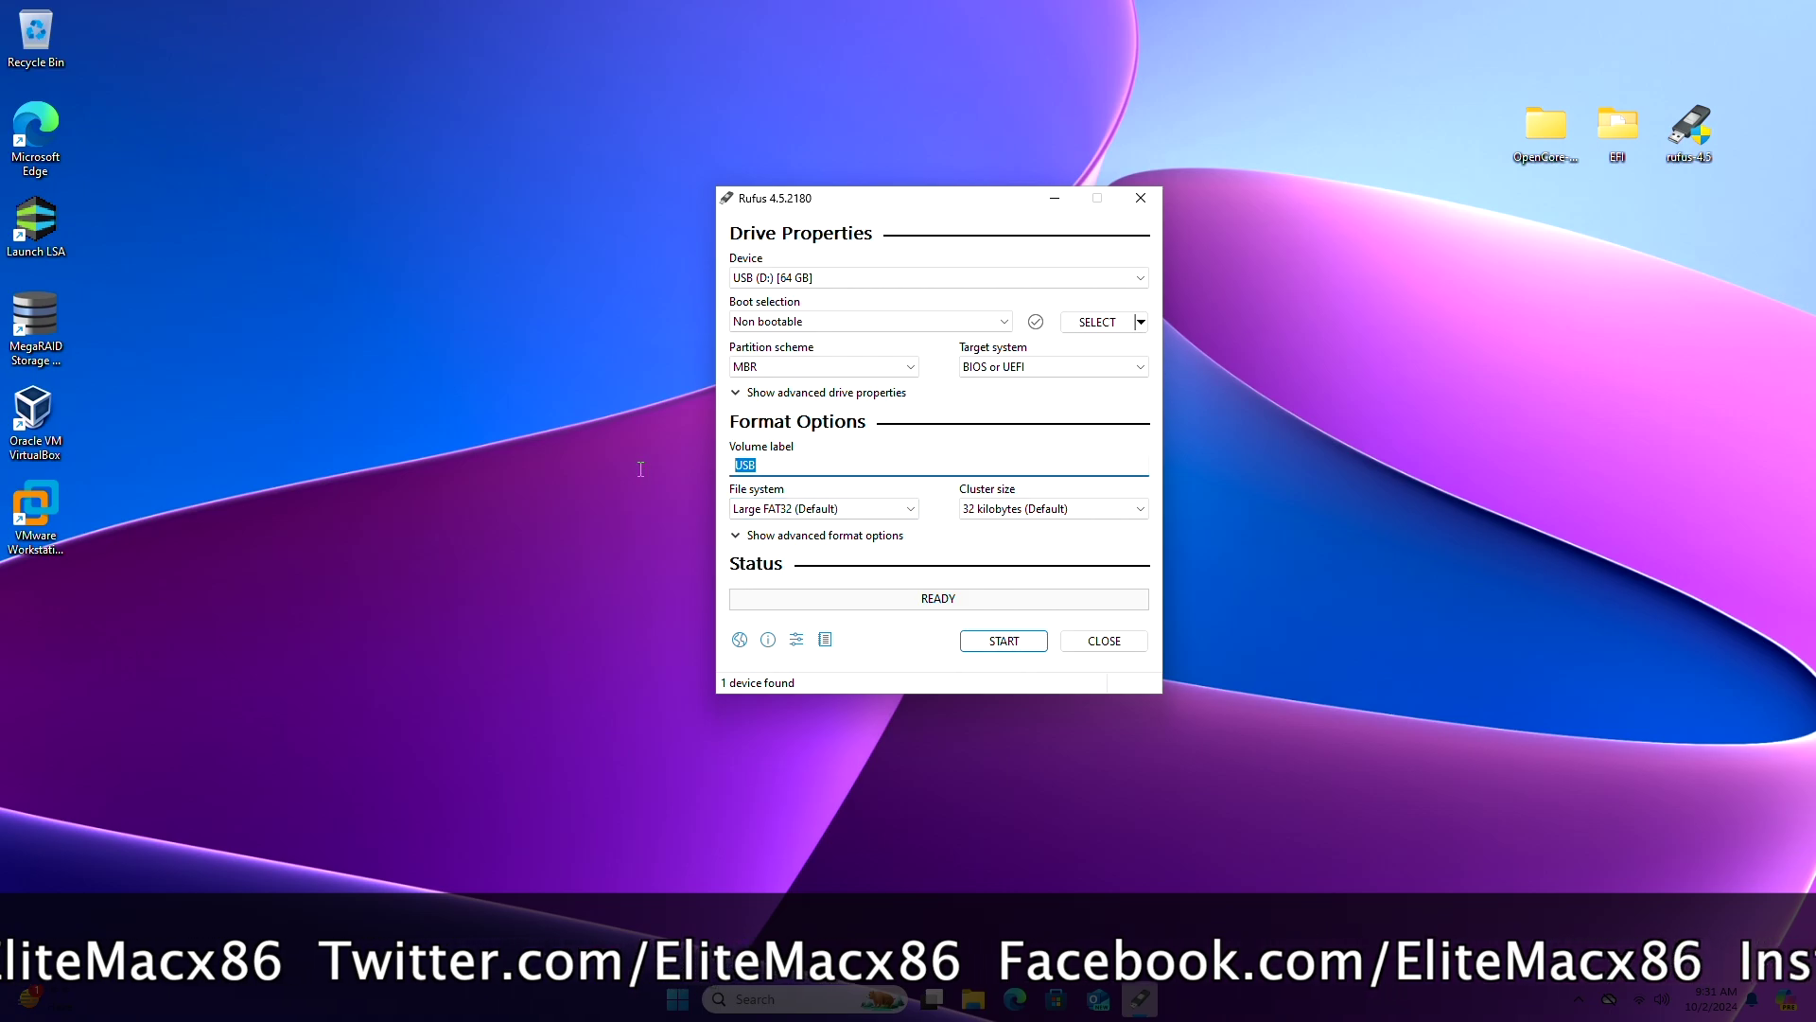
{"action": "type", "text": "EFI"}
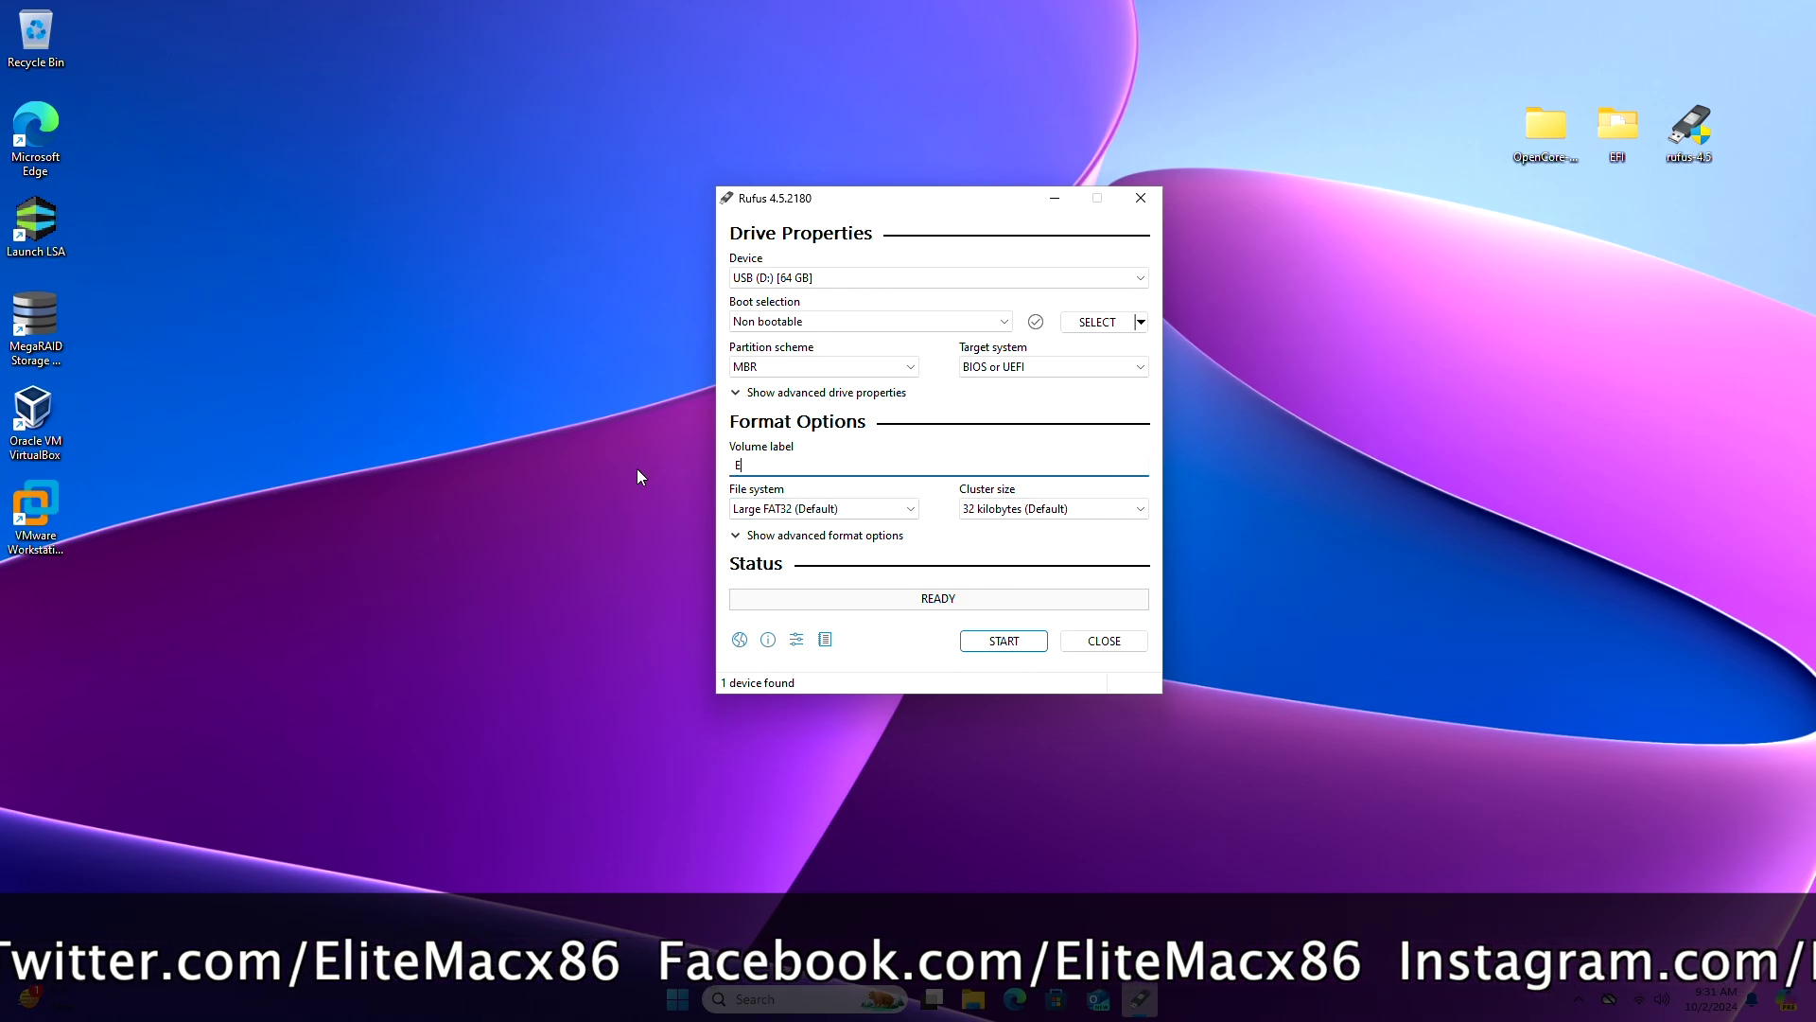
{"action": "left_click", "coordinate": [1003, 642]}
{"action": "left_click", "coordinate": [974, 569]}
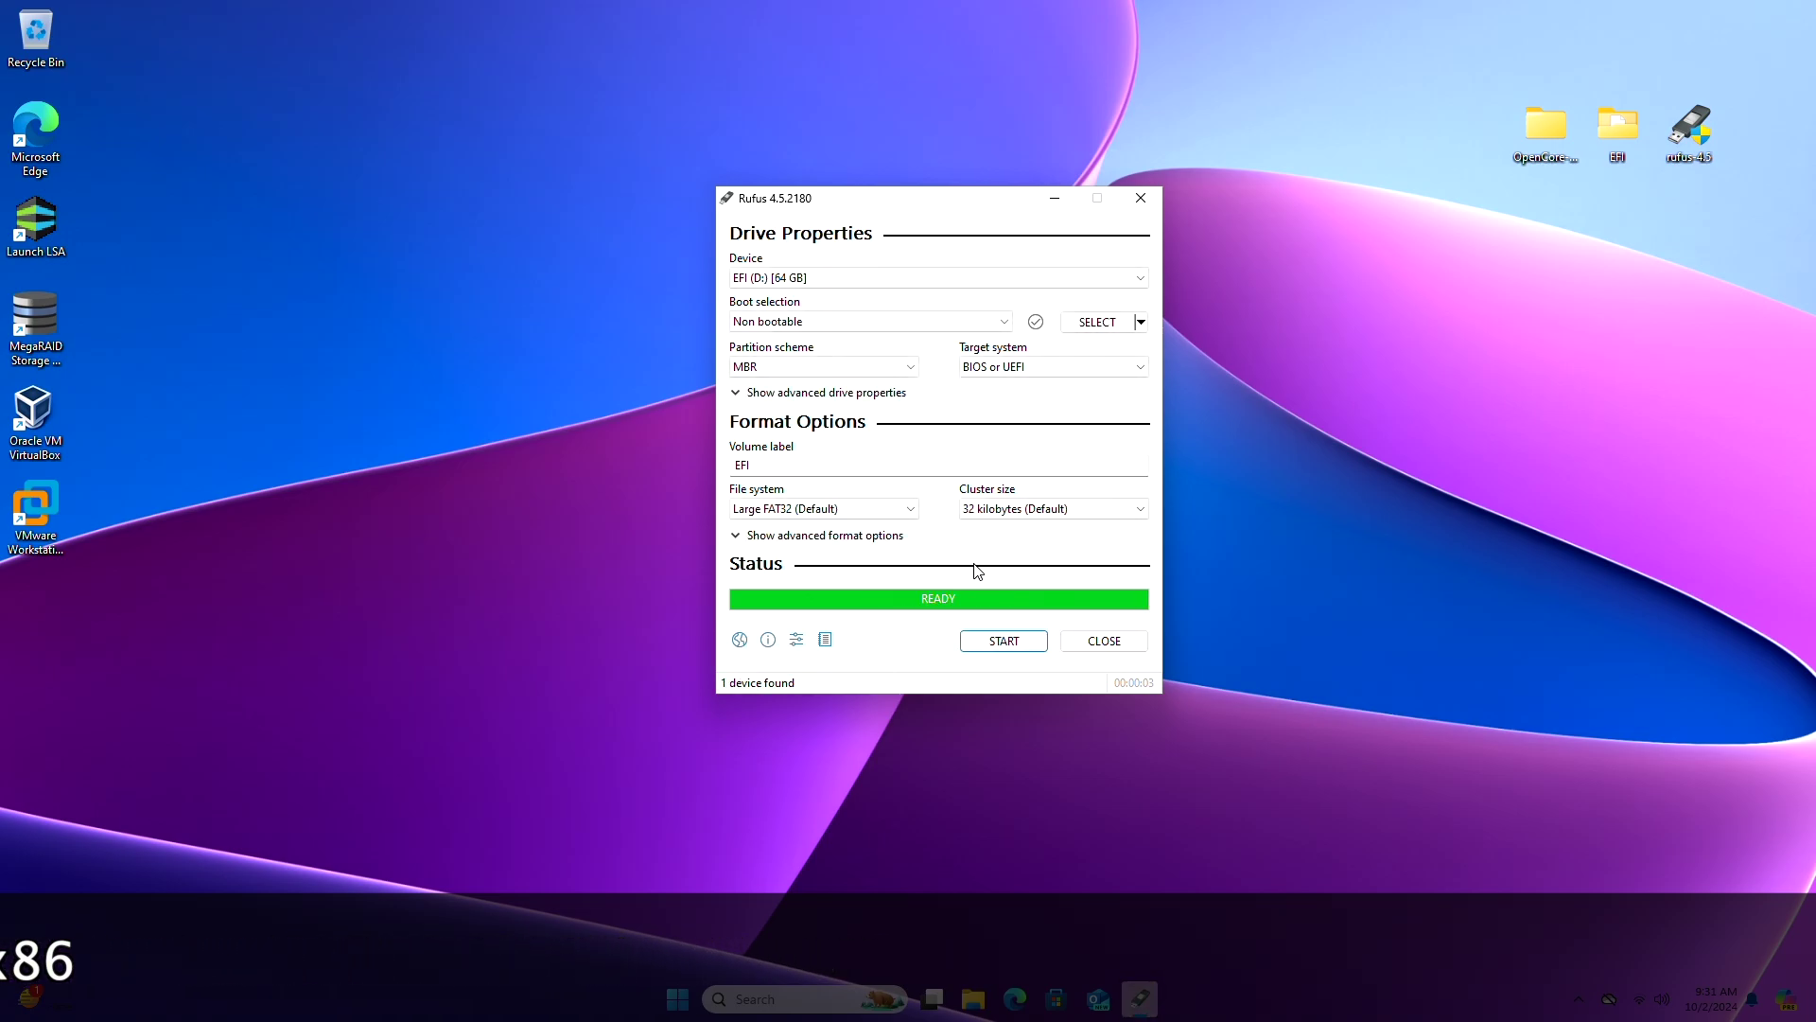
{"action": "left_click", "coordinate": [1103, 642]}
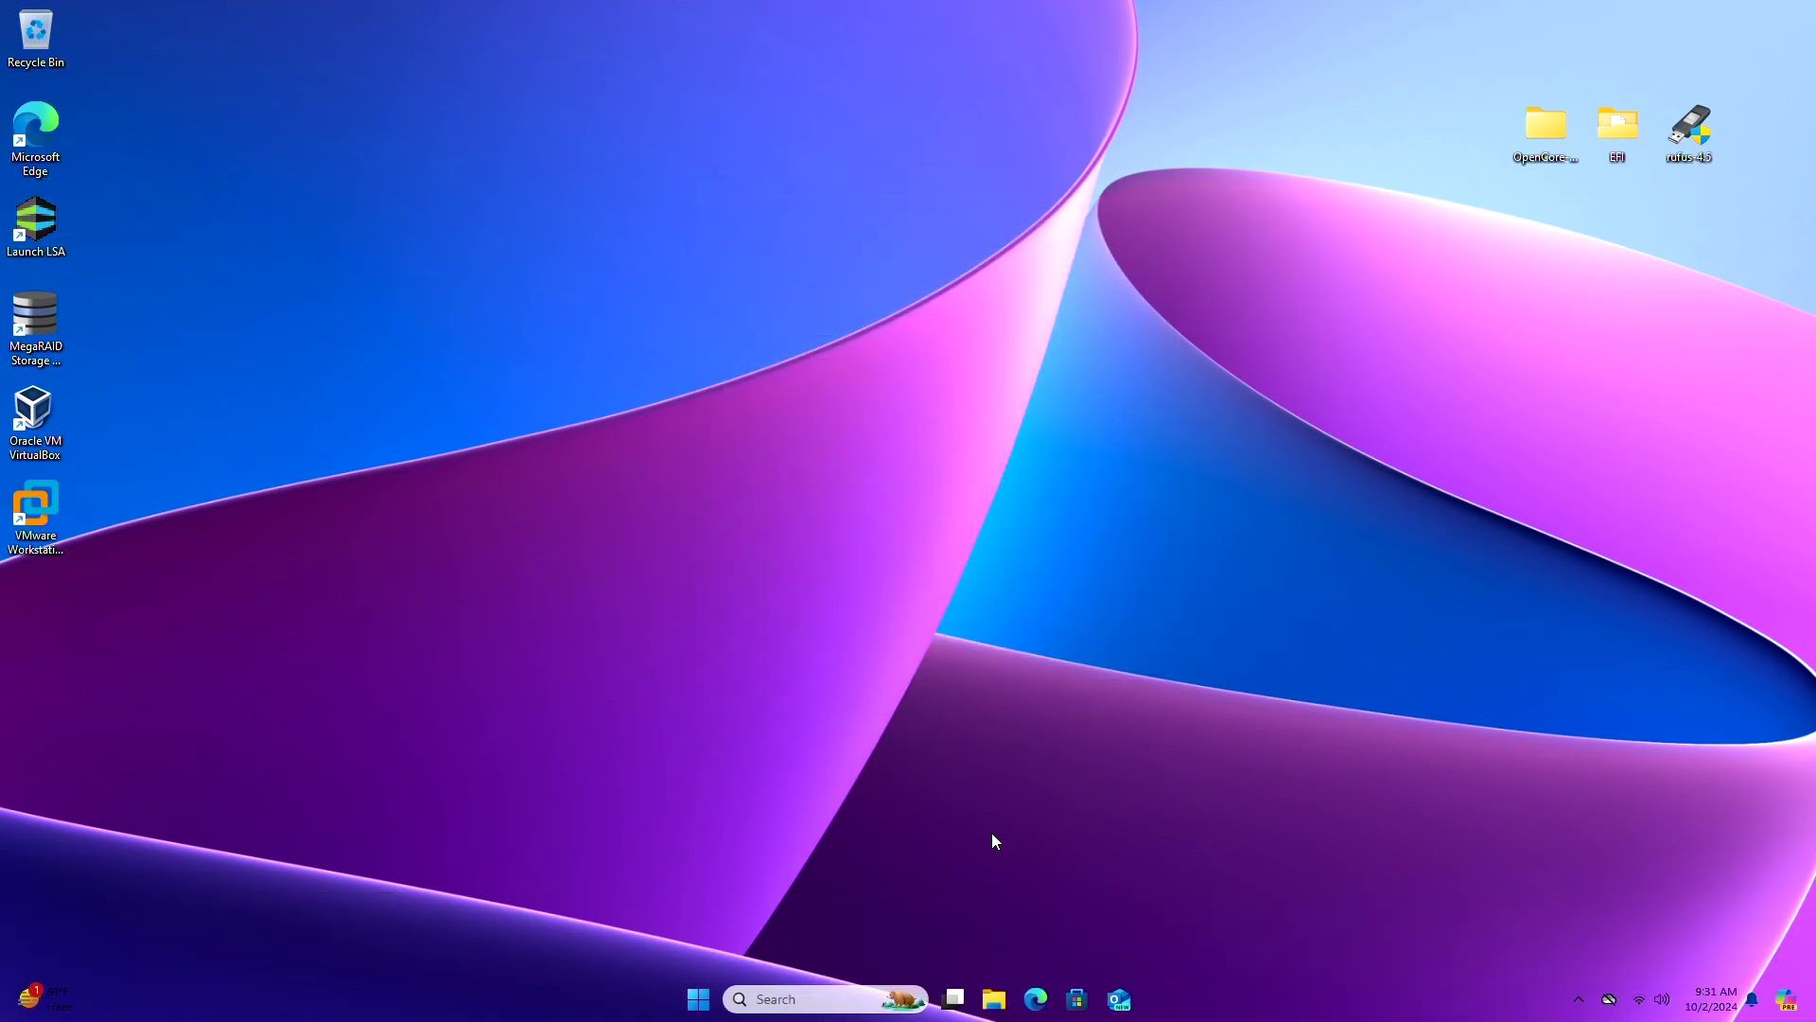
Delete both autorun files from the EFI (D:) USB drive
{"action": "left_click", "coordinate": [994, 999]}
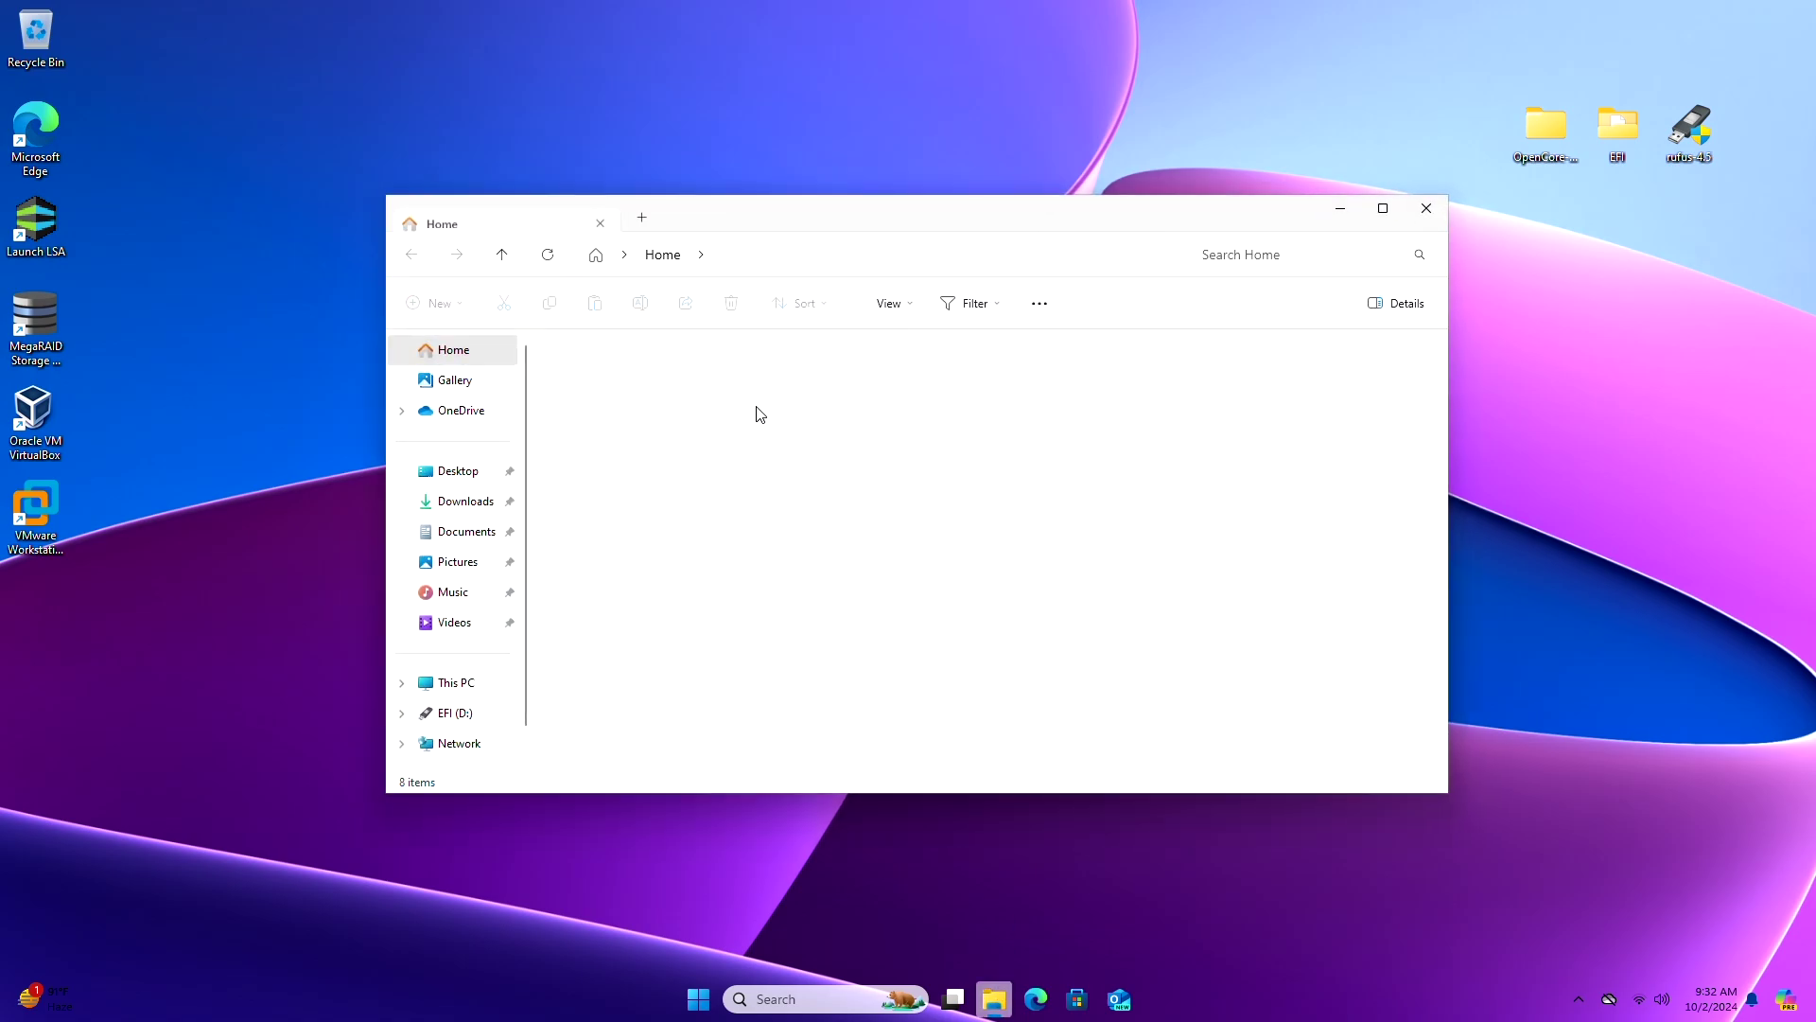
{"action": "left_click", "coordinate": [462, 714]}
{"action": "left_click_drag", "start_coordinate": [777, 516], "coordinate": [790, 326]}
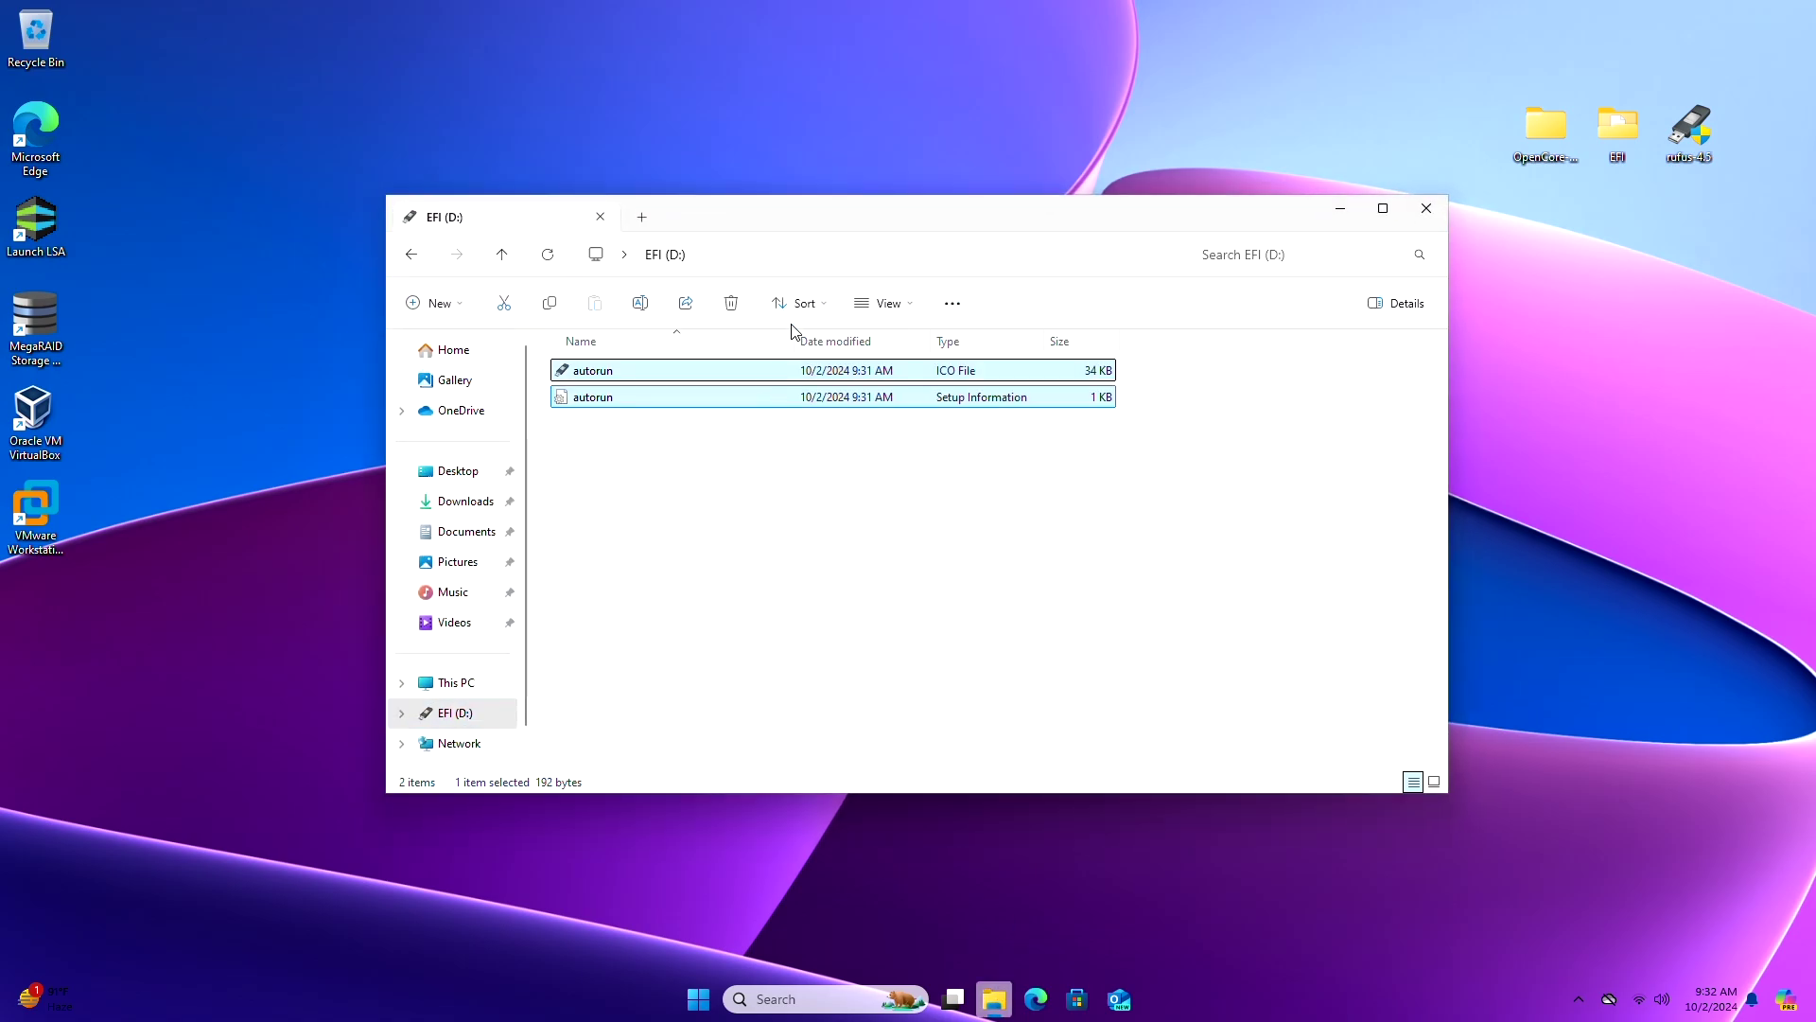
{"action": "key", "text": "Delete"}
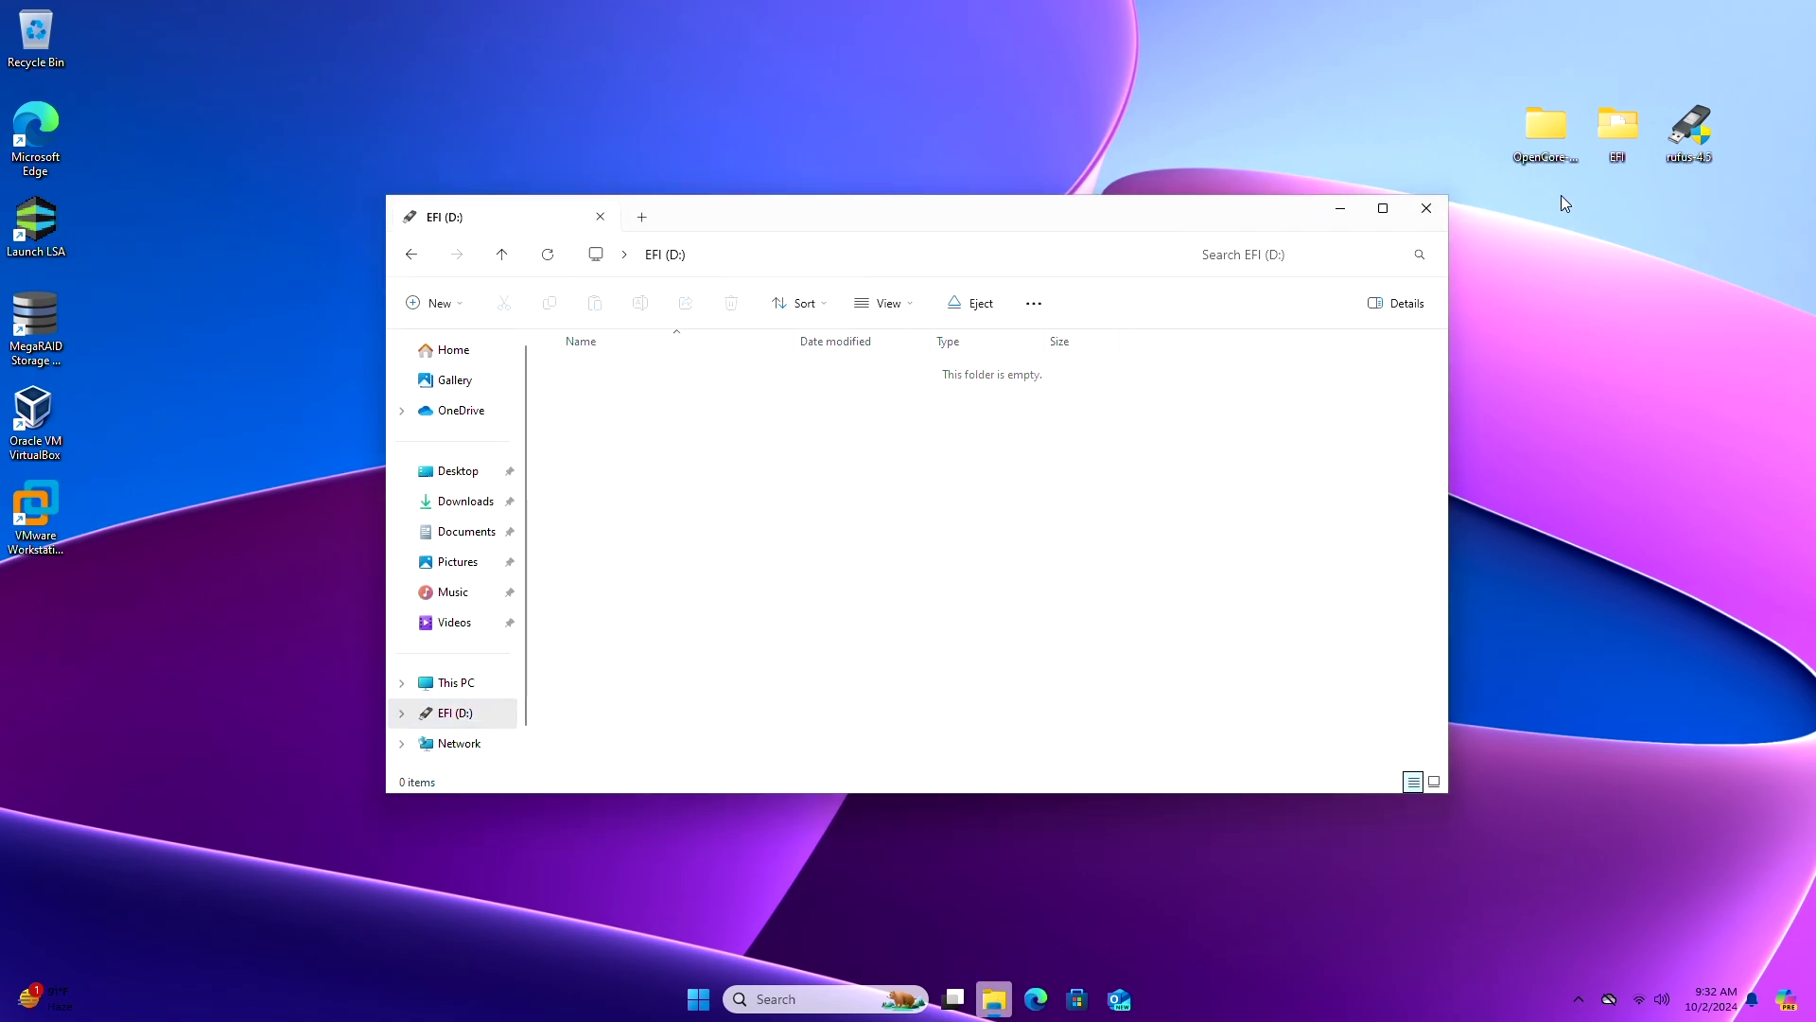
Copy the com.apple.recovery.boot folder from OpenCore's Utilities\macrecovery folder to the root of the EFI (D:) drive
{"action": "double_click", "coordinate": [1547, 133]}
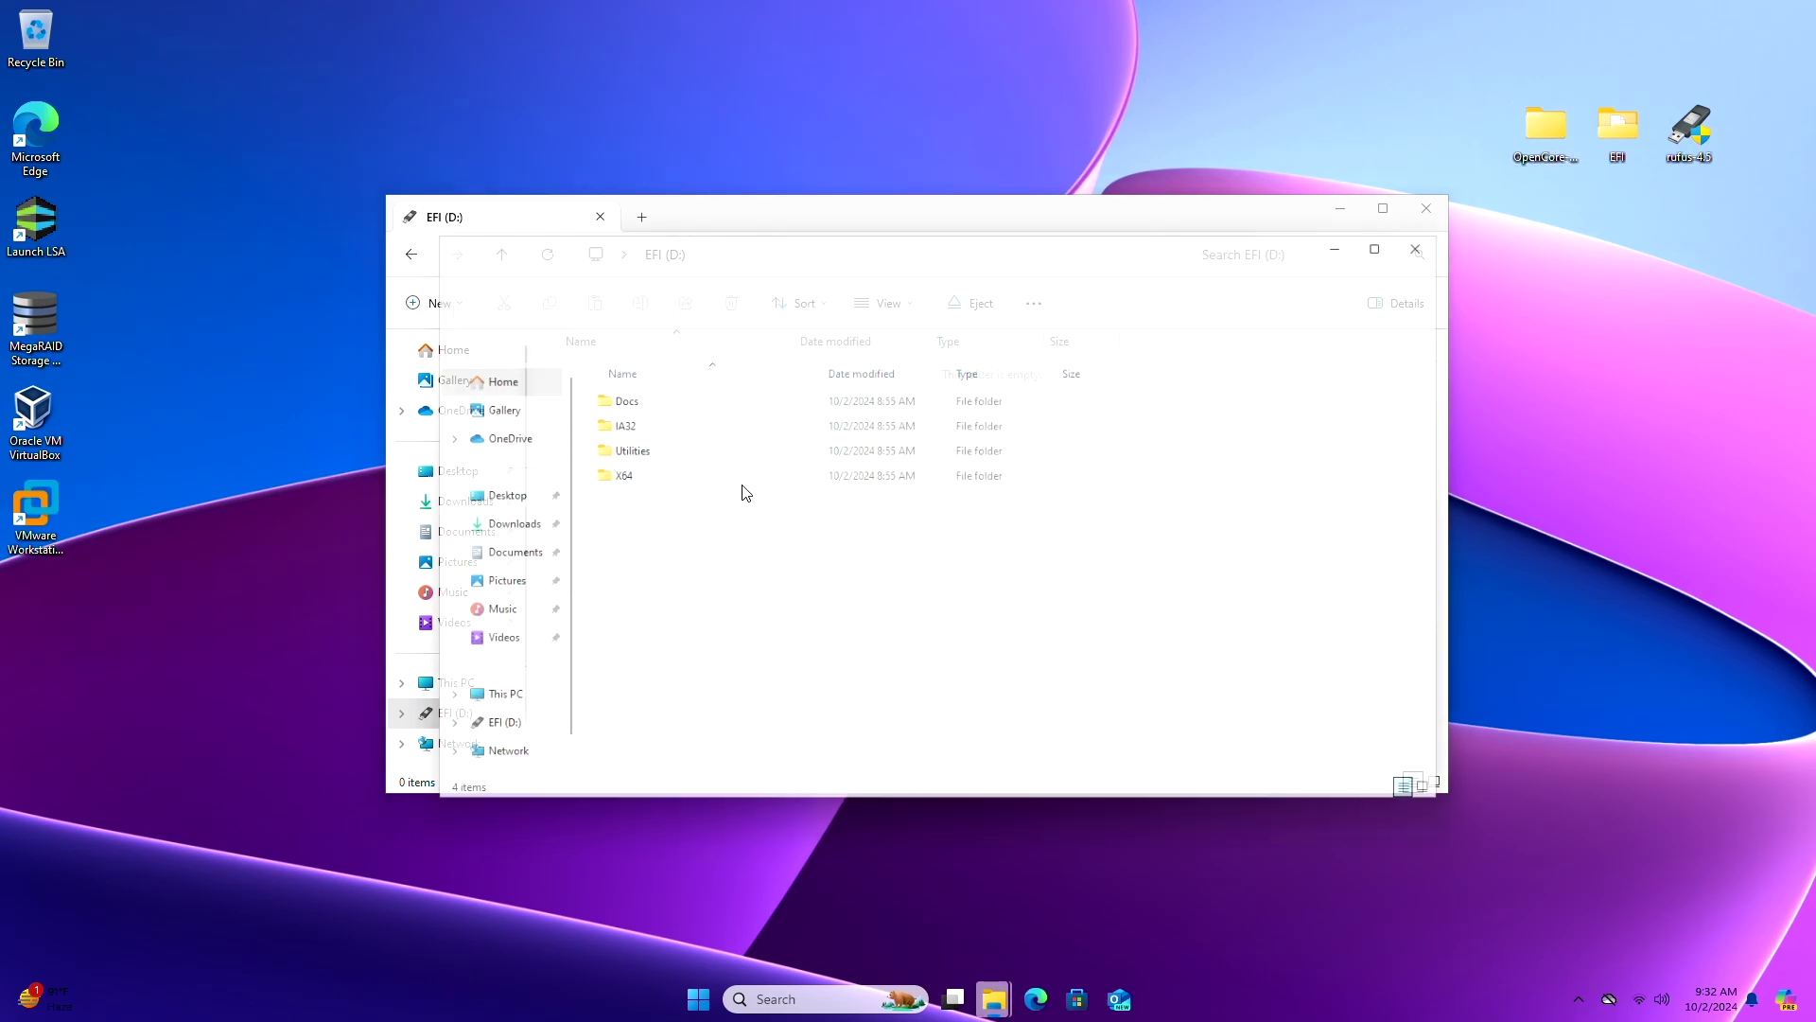
{"action": "double_click", "coordinate": [658, 448]}
{"action": "double_click", "coordinate": [667, 686]}
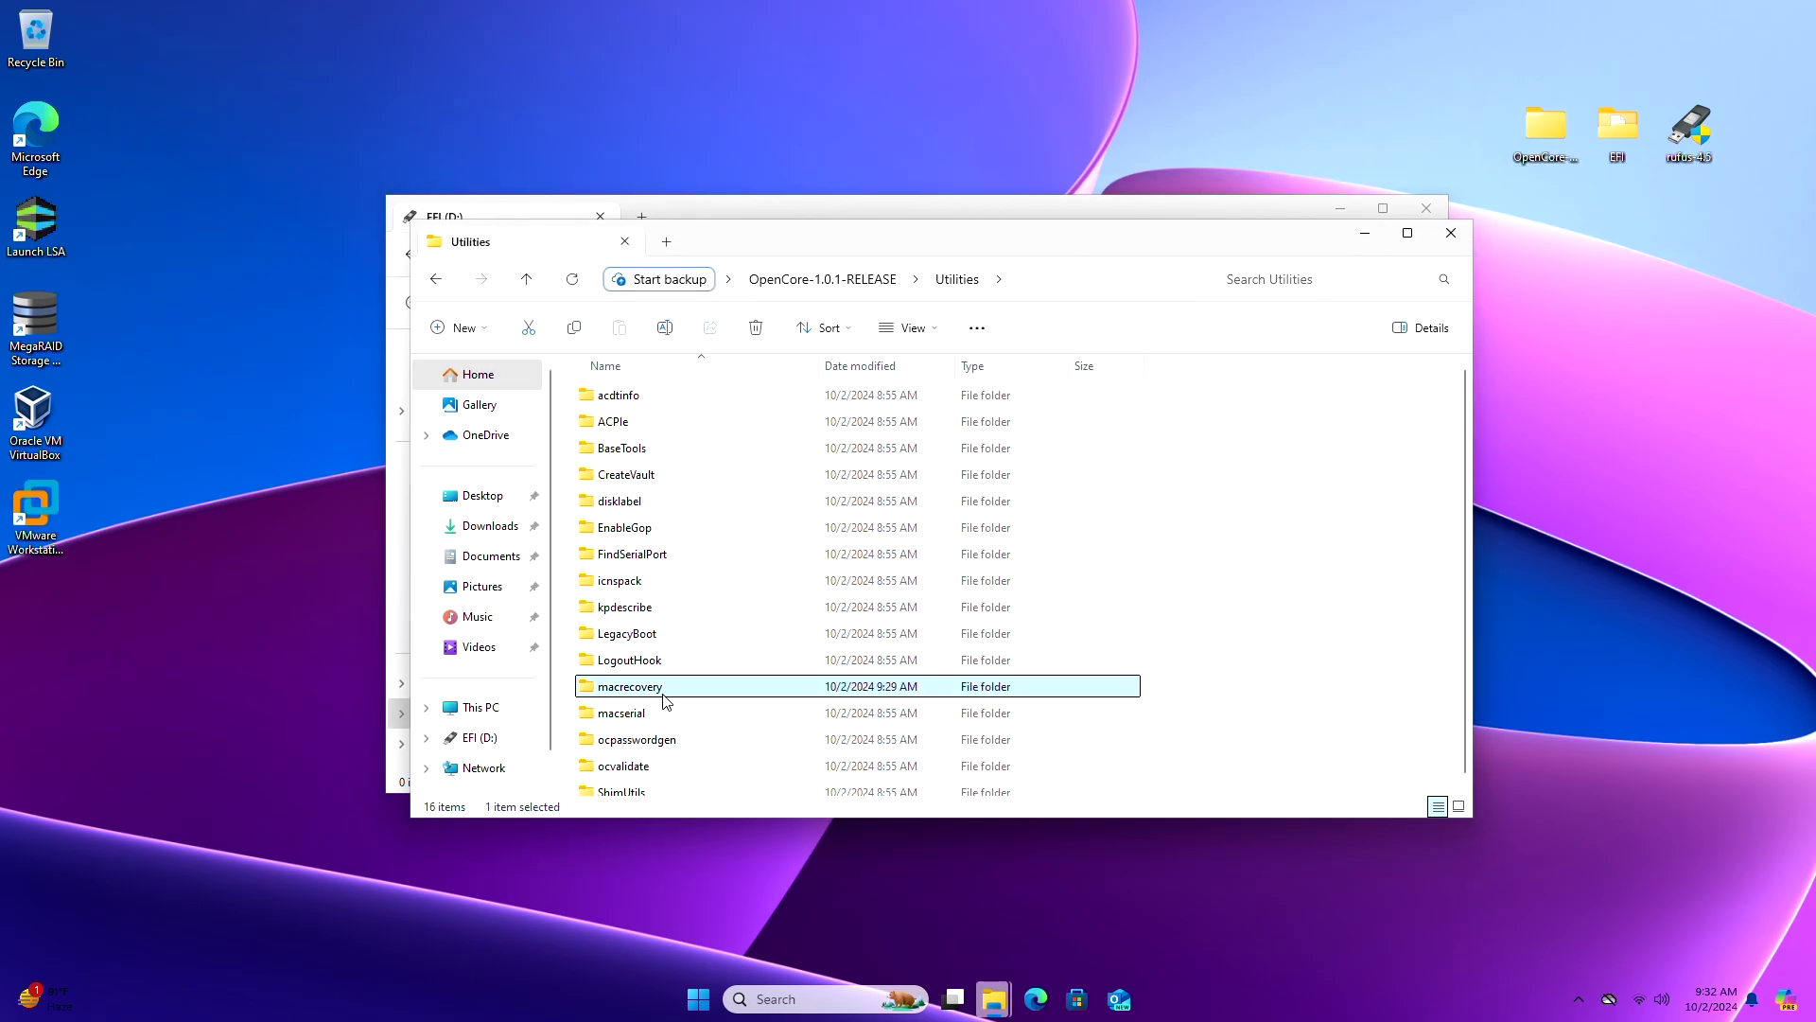
{"action": "left_click", "coordinate": [692, 397]}
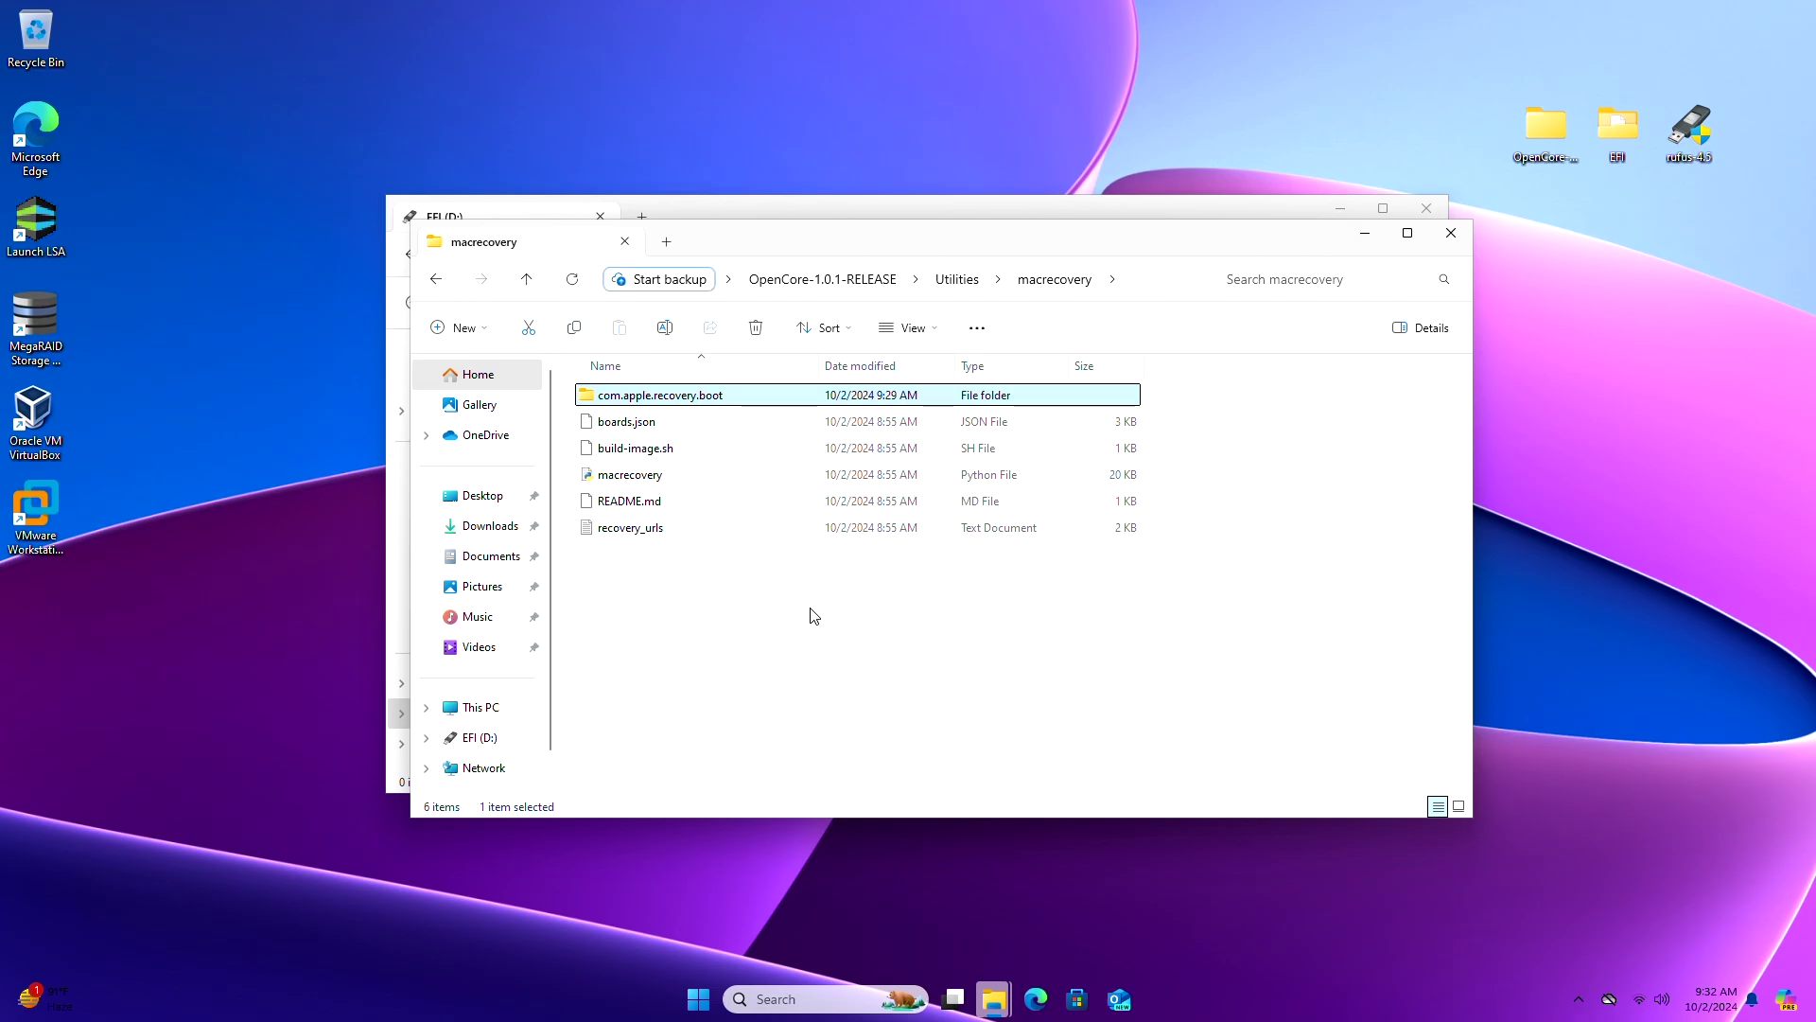
{"action": "left_click", "coordinate": [1451, 233]}
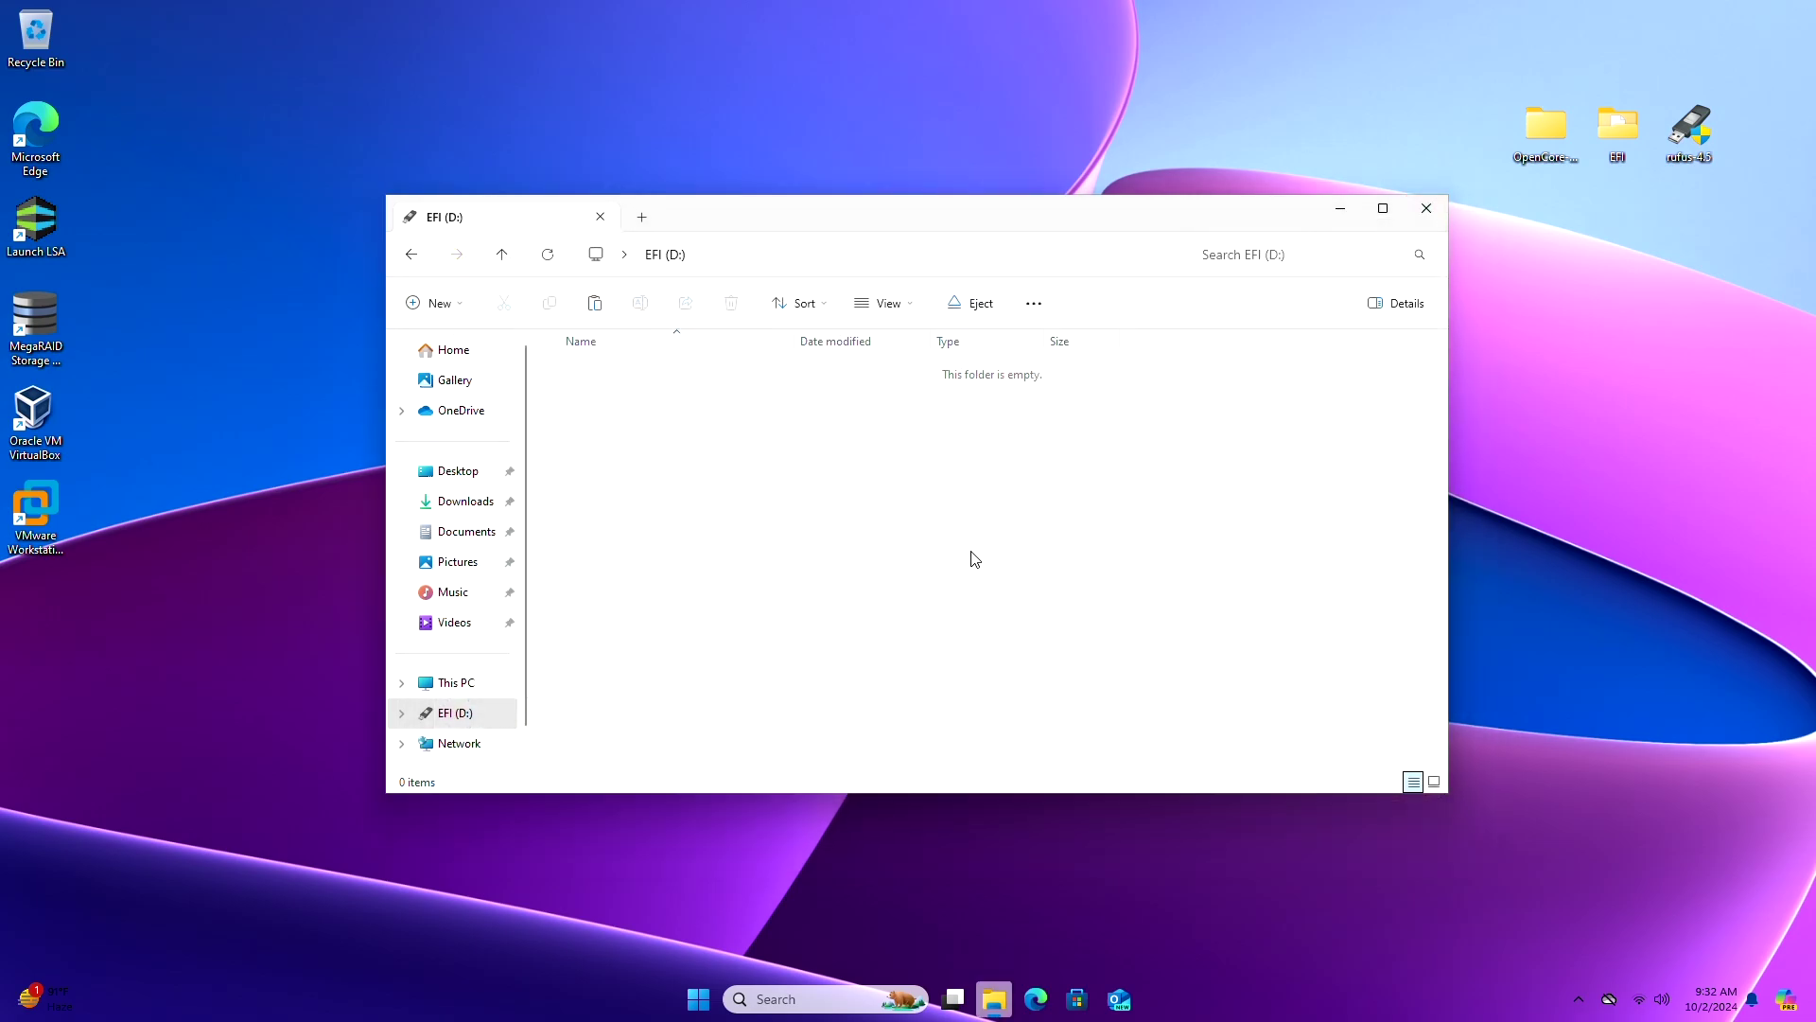
{"action": "key", "text": "ctrl+v"}
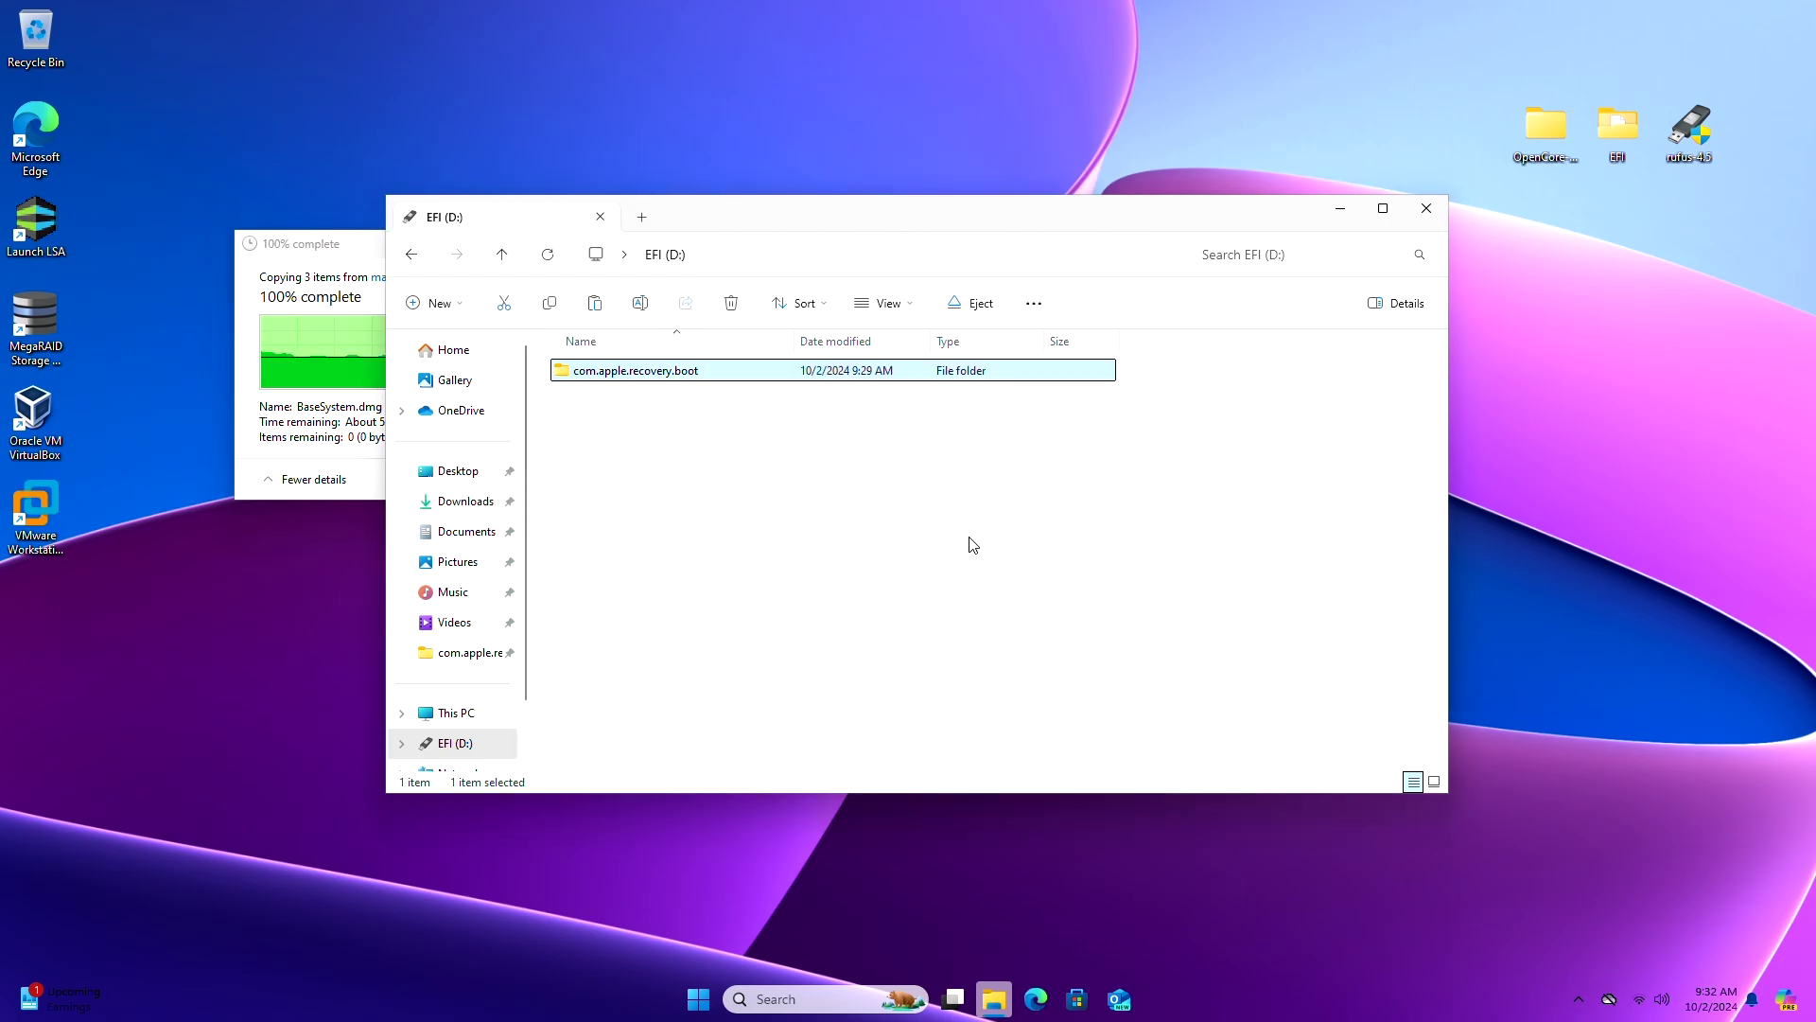
Copy the EFI folder from the desktop to the root of the EFI (D:) drive and close the drive window
{"action": "left_click", "coordinate": [1608, 144]}
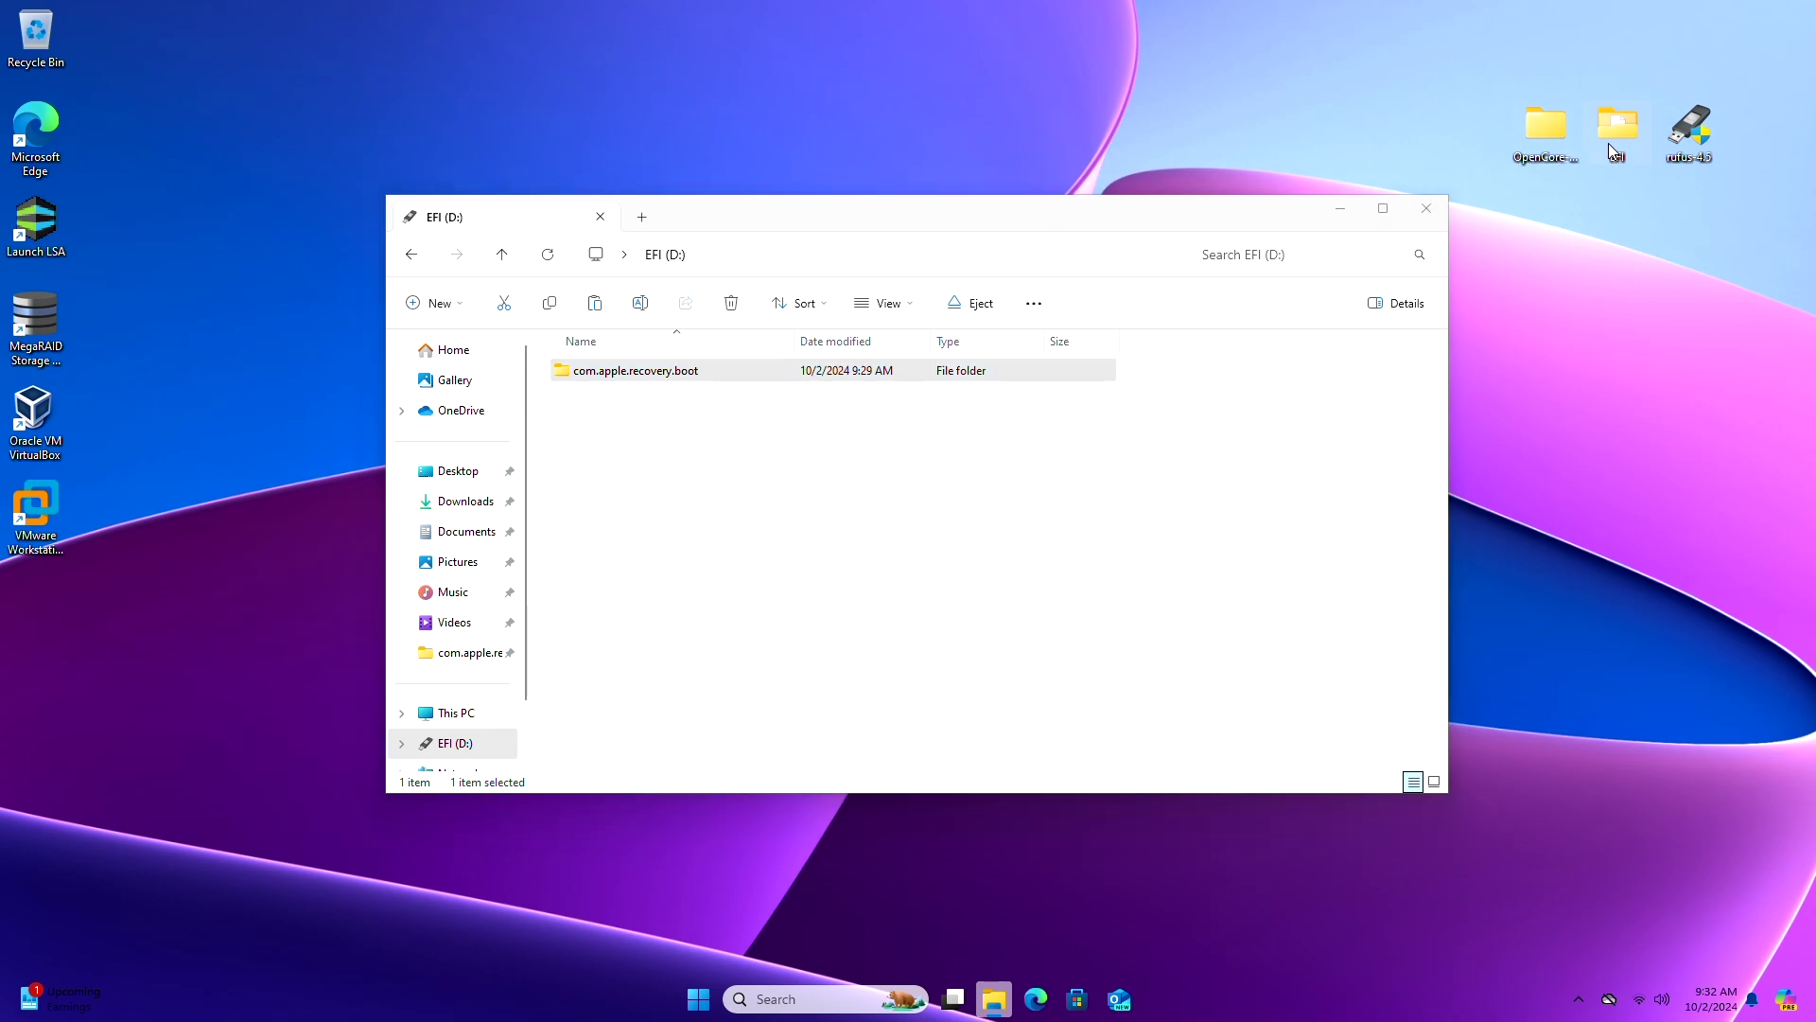
{"action": "left_click", "coordinate": [890, 677]}
{"action": "key", "text": "ctrl+v"}
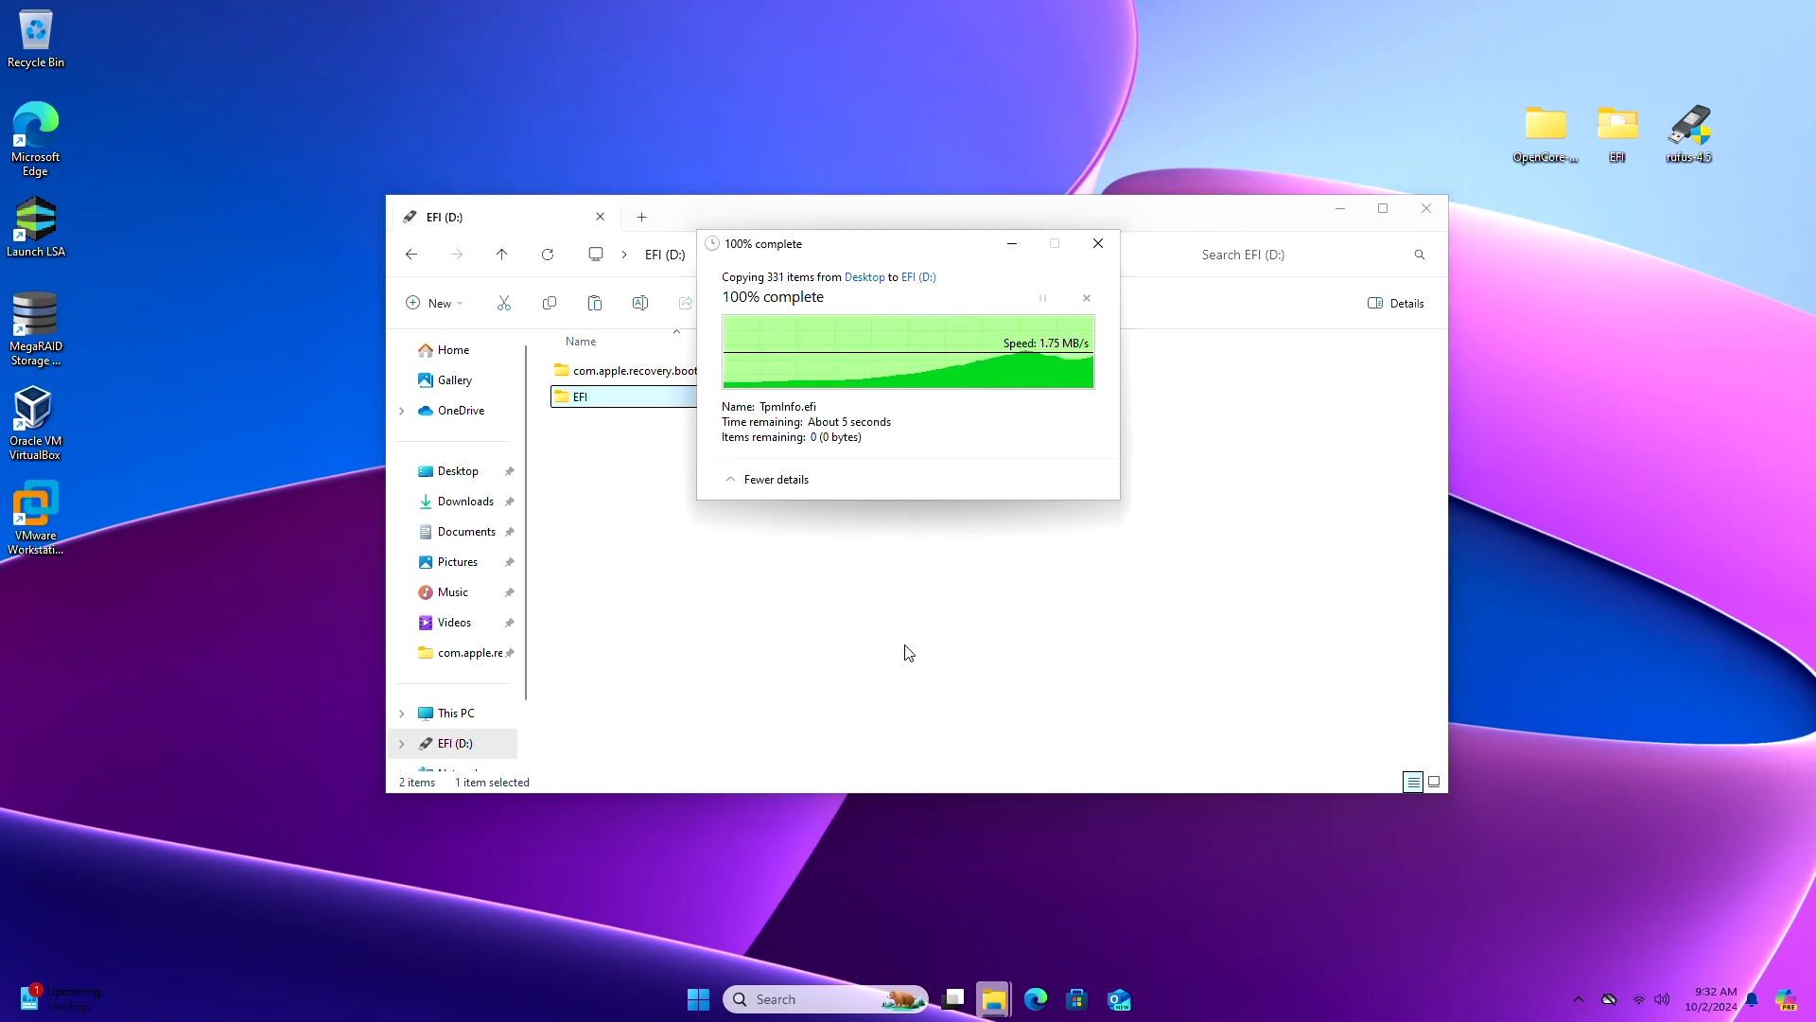
{"action": "left_click", "coordinate": [1427, 208]}
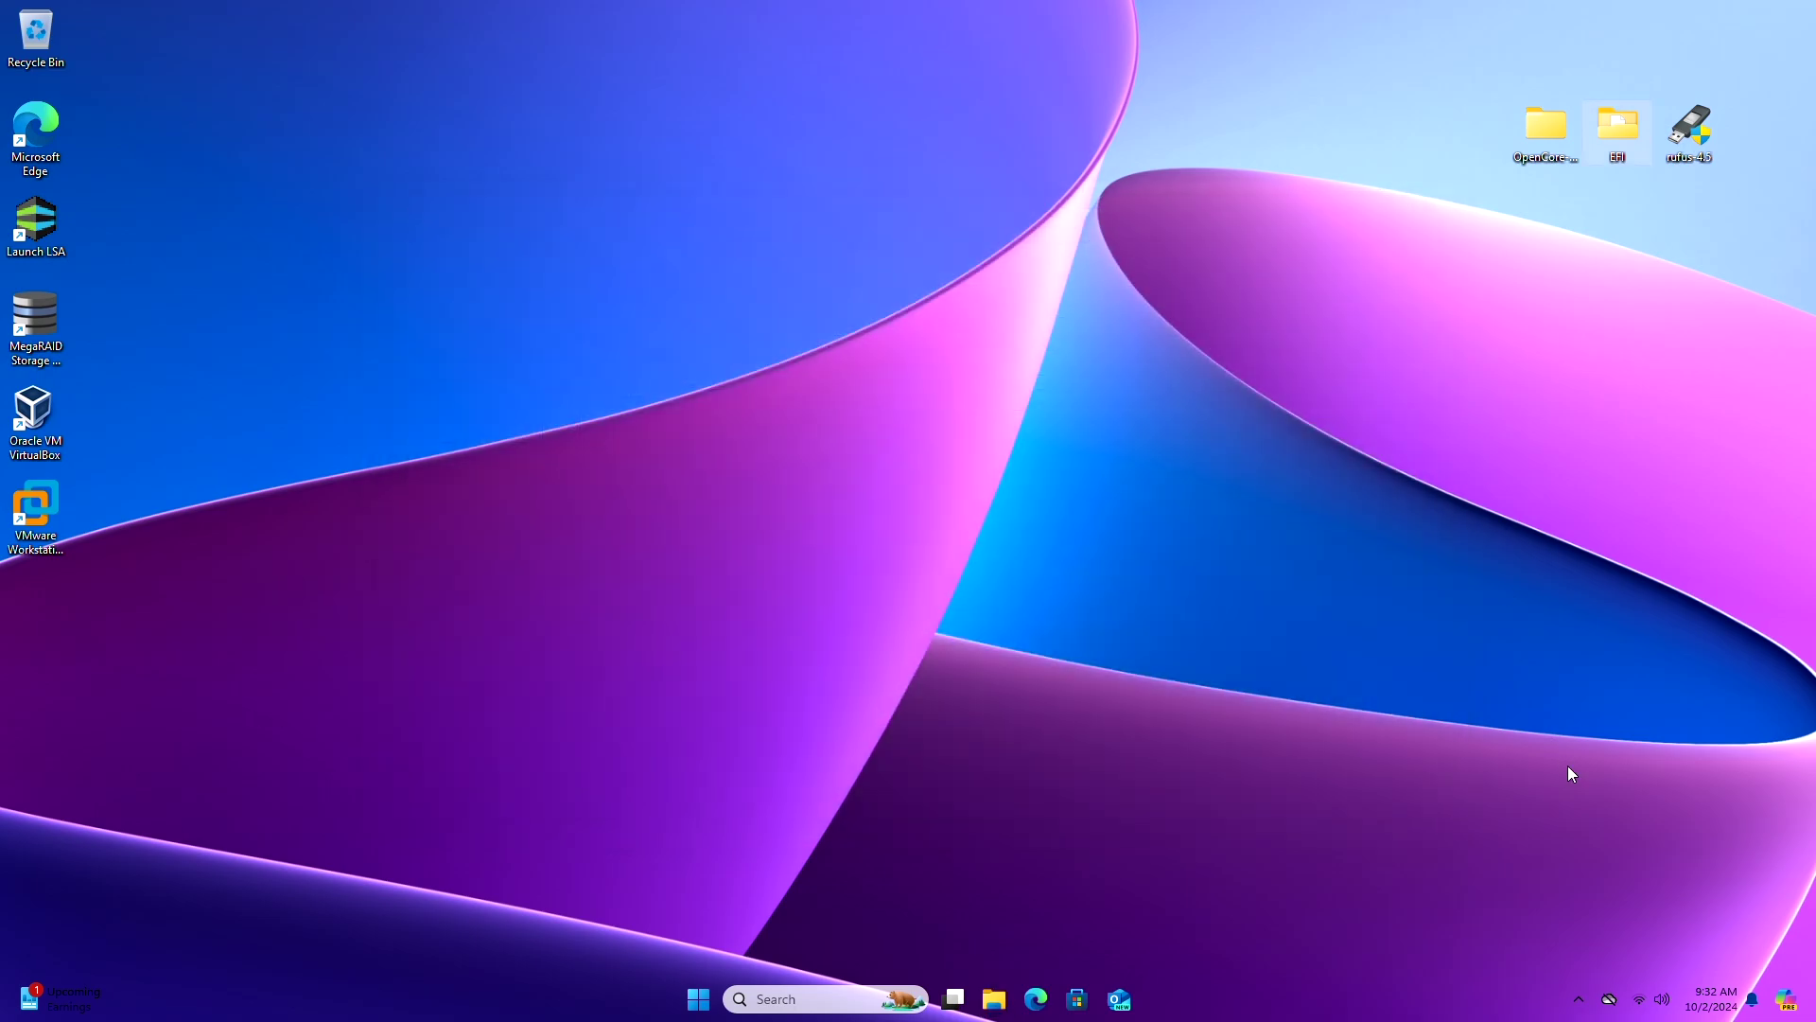
Safely eject the USB drive from Windows
{"action": "left_click", "coordinate": [1578, 999]}
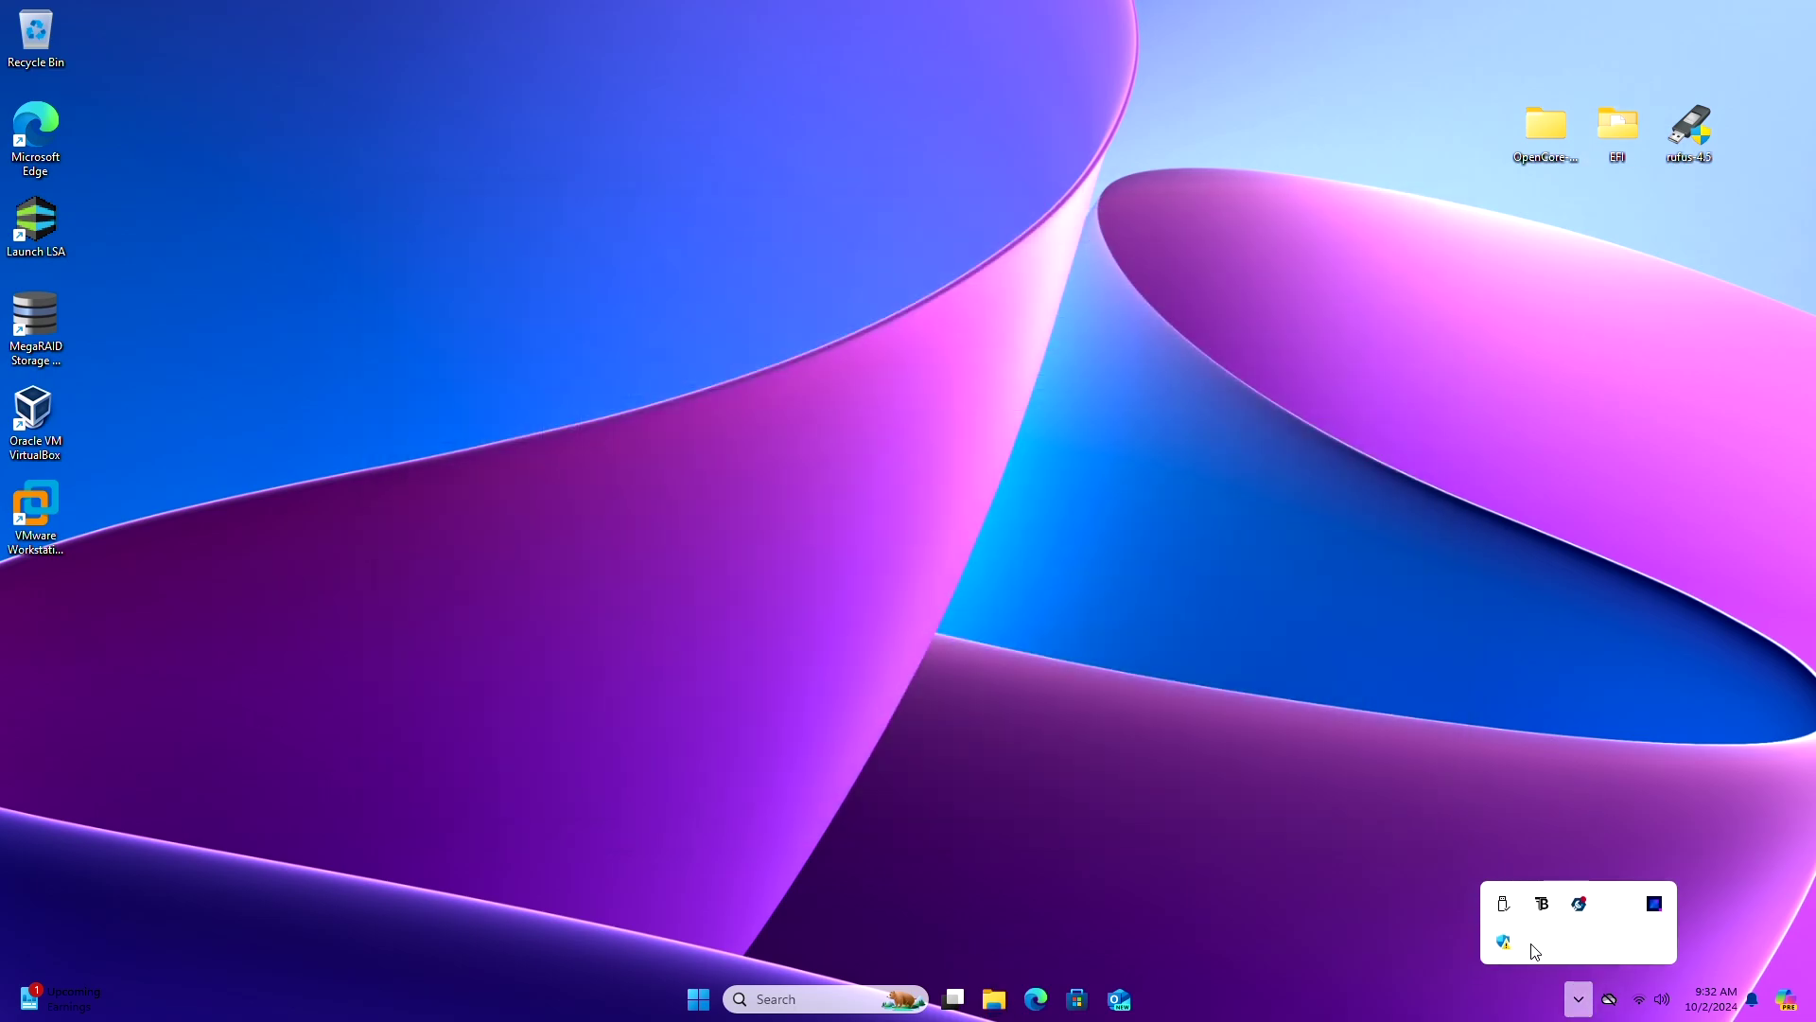
{"action": "left_click", "coordinate": [1504, 905]}
{"action": "left_click", "coordinate": [1537, 874]}
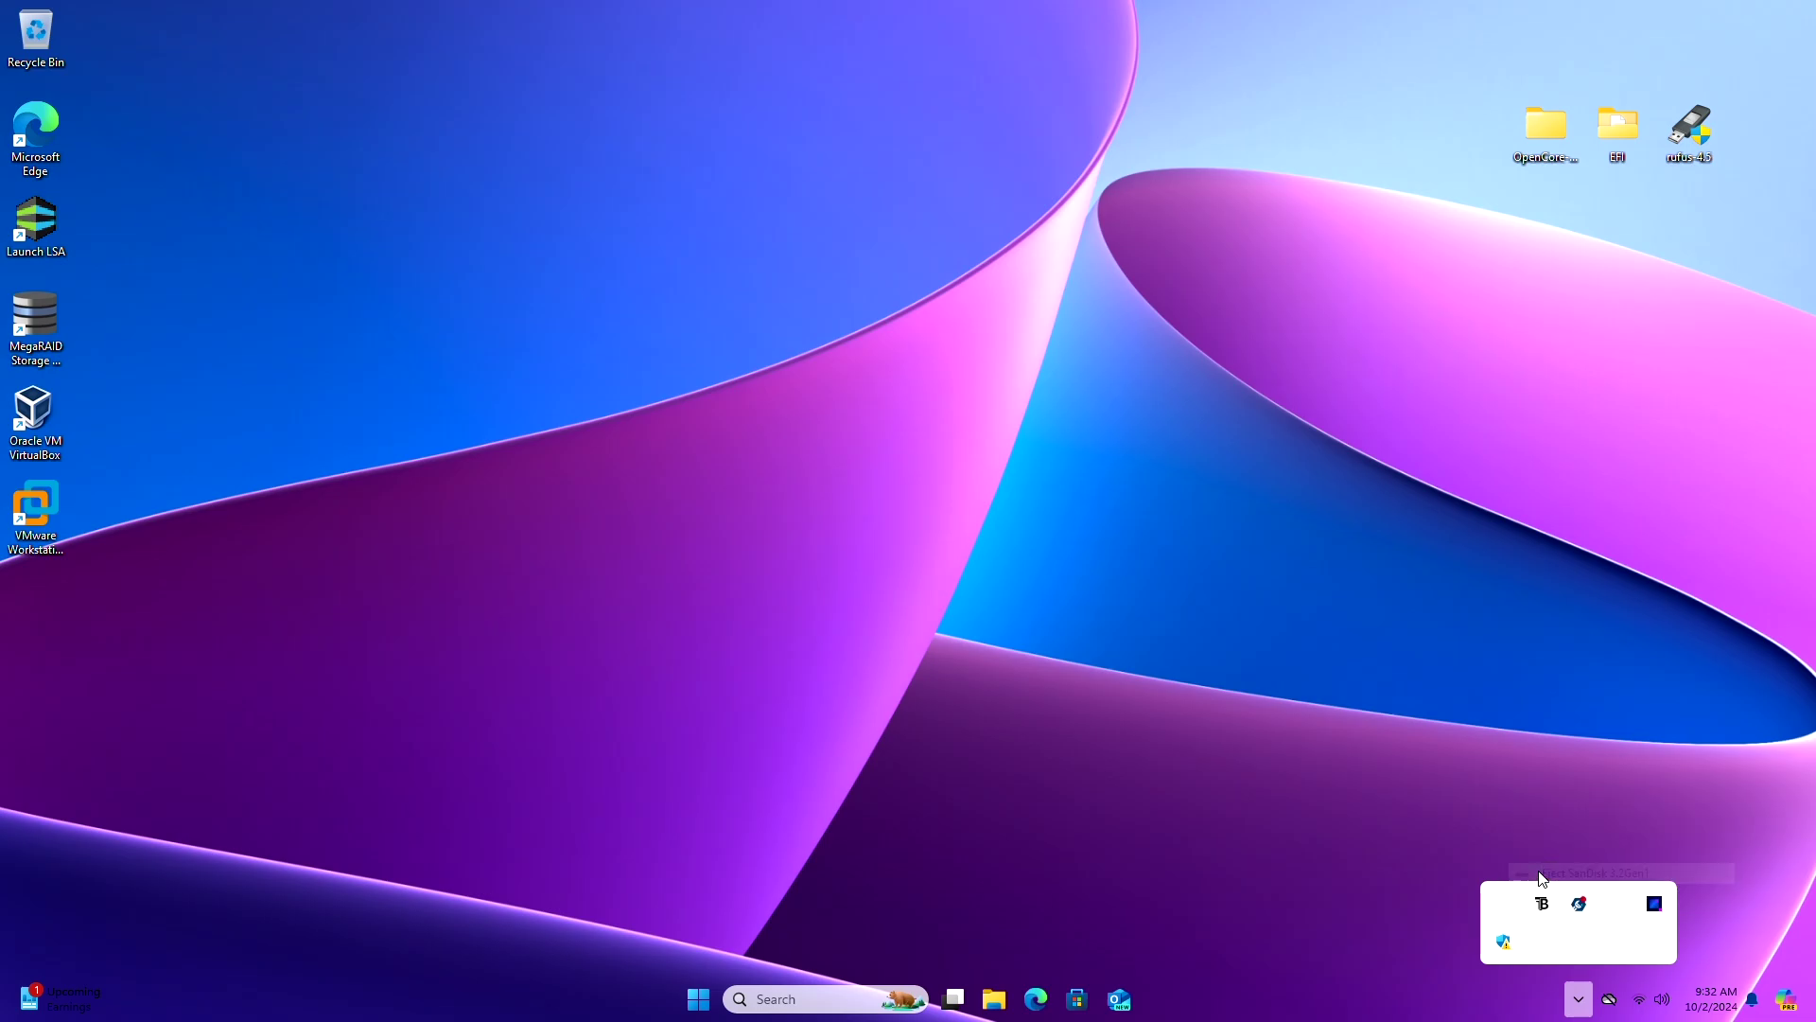
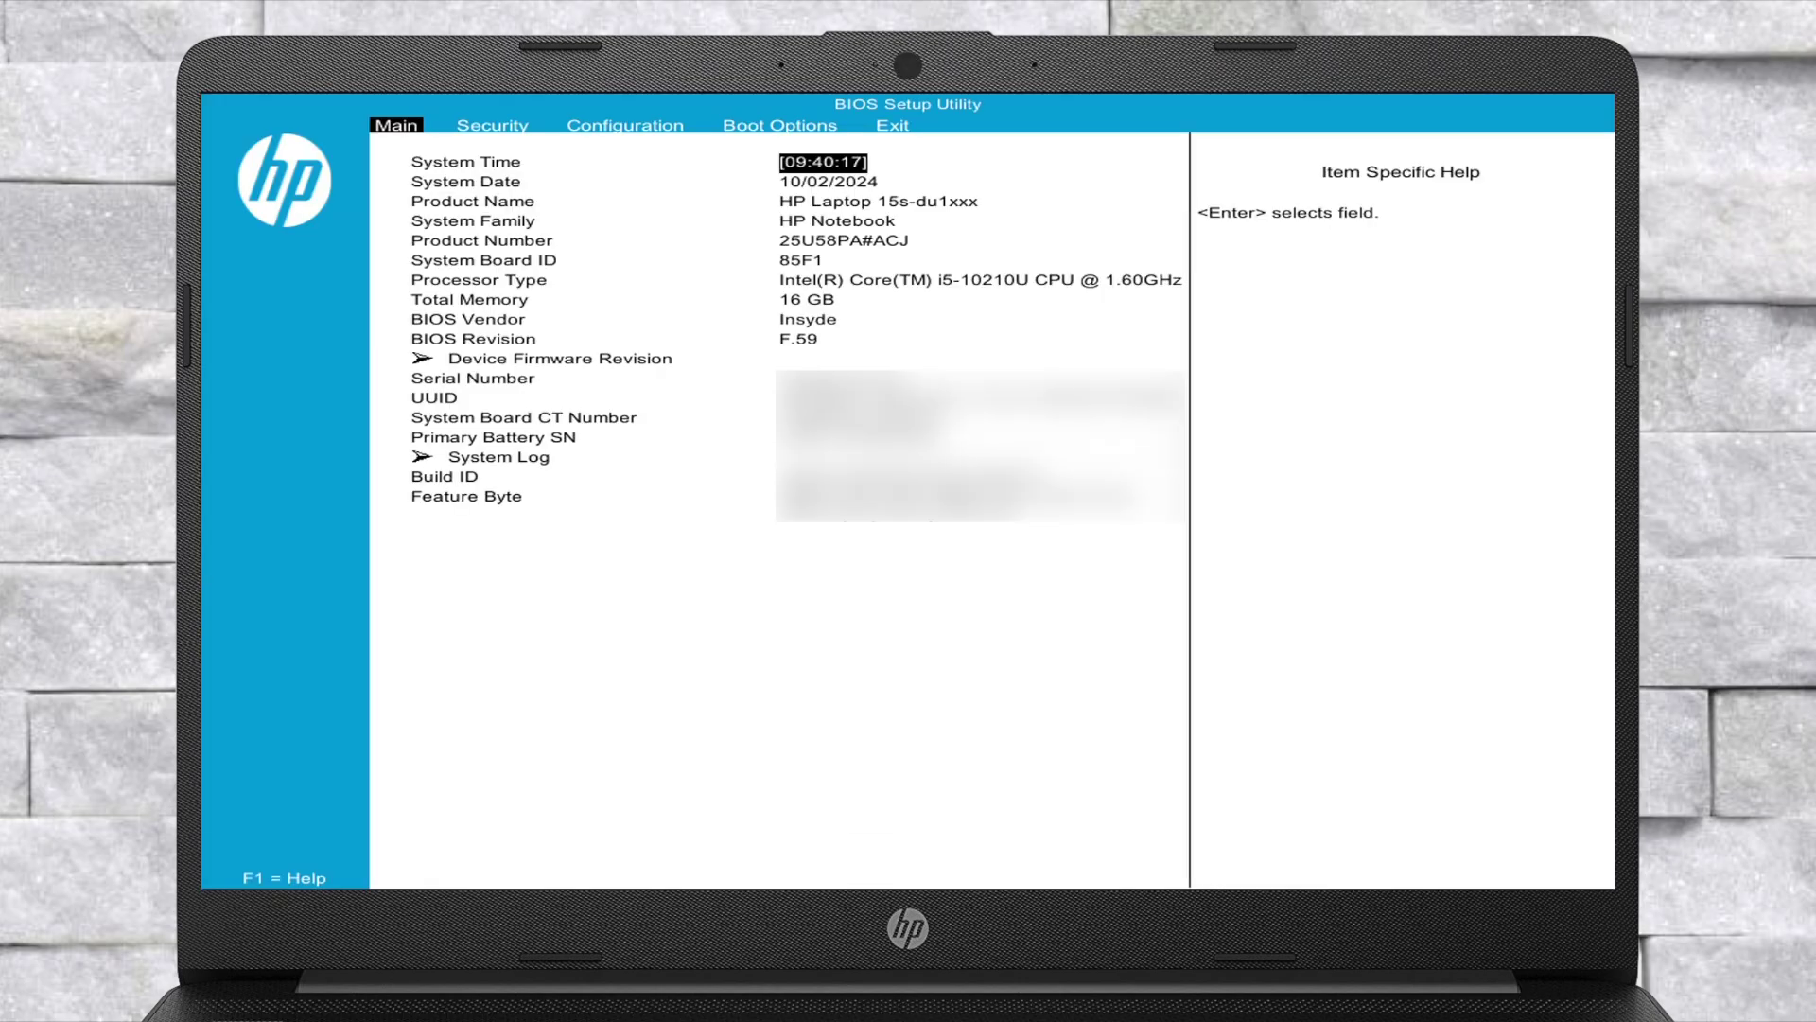
Load the setup defaults in the HP BIOS Setup Utility and confirm the choice
{"action": "key", "text": "Right"}
{"action": "key", "text": "Right"}
{"action": "key", "text": "Right"}
{"action": "key", "text": "Right"}
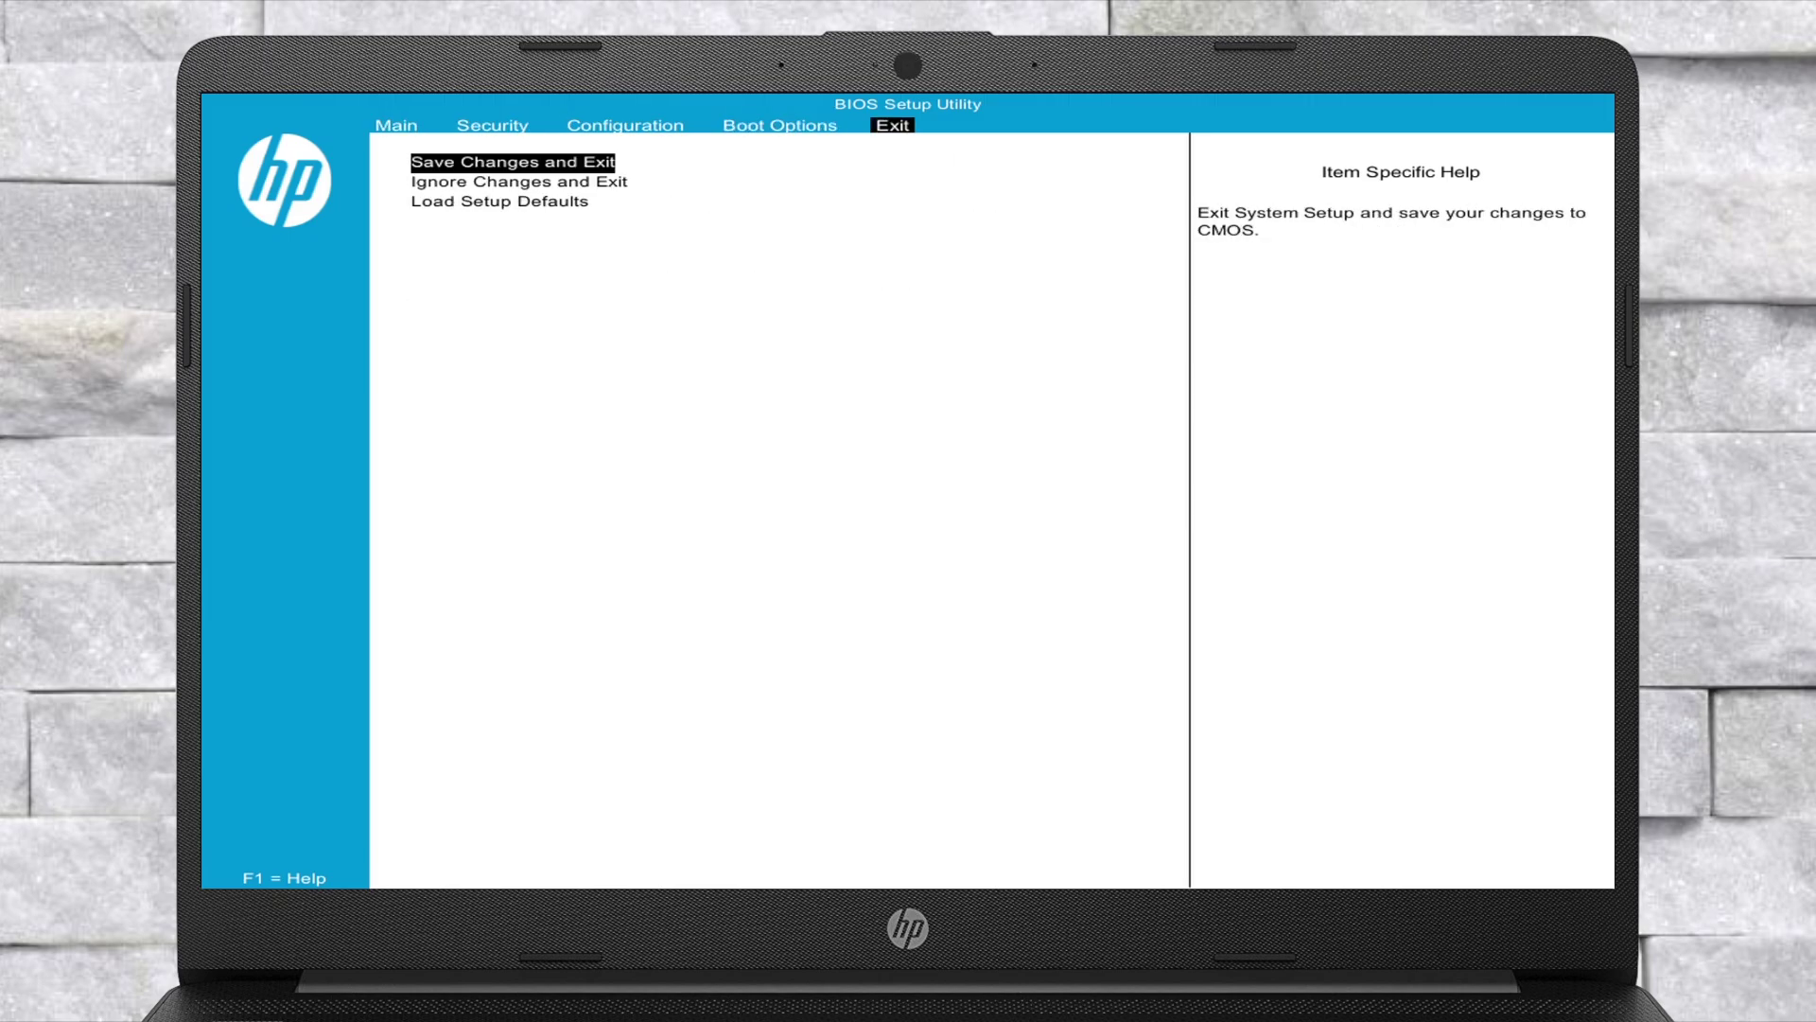
{"action": "key", "text": "Down"}
{"action": "key", "text": "Down"}
{"action": "key", "text": "Return"}
{"action": "key", "text": "Return"}
{"action": "key", "text": "Return"}
{"action": "key", "text": "Return"}
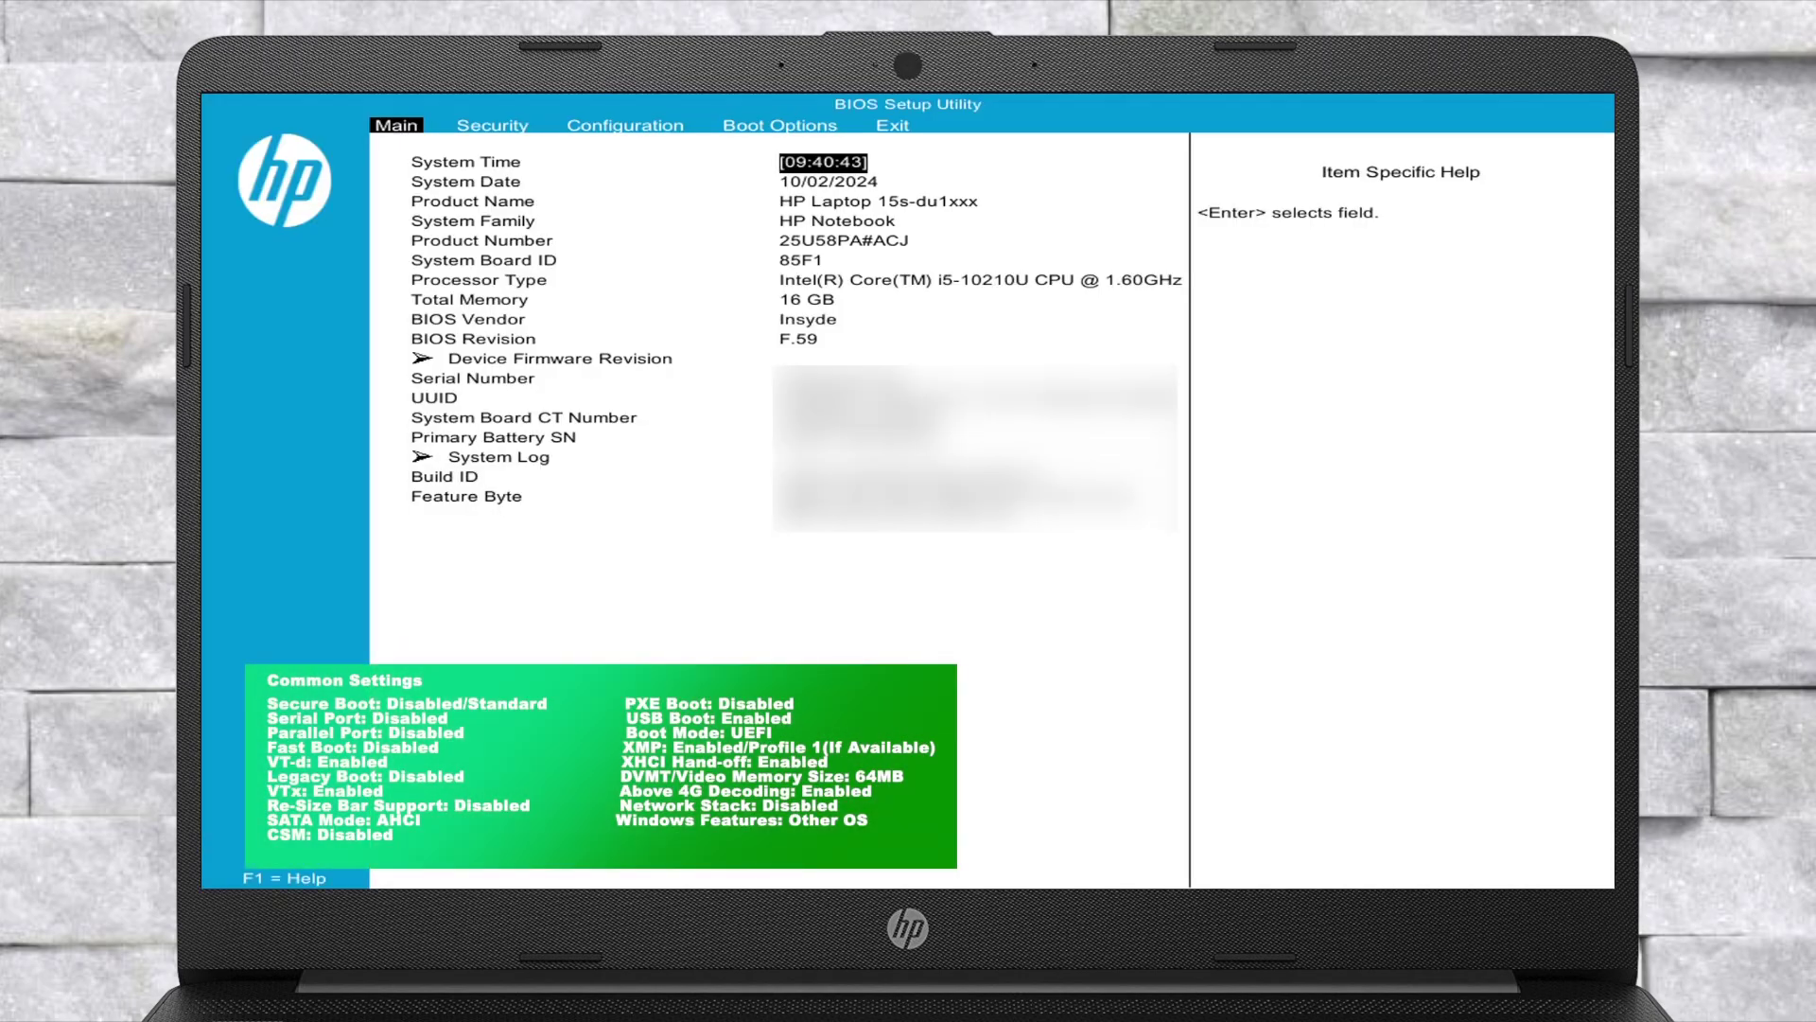
Enable the Fan Always On option in the BIOS configuration settings
{"action": "key", "text": "Right"}
{"action": "key", "text": "Right"}
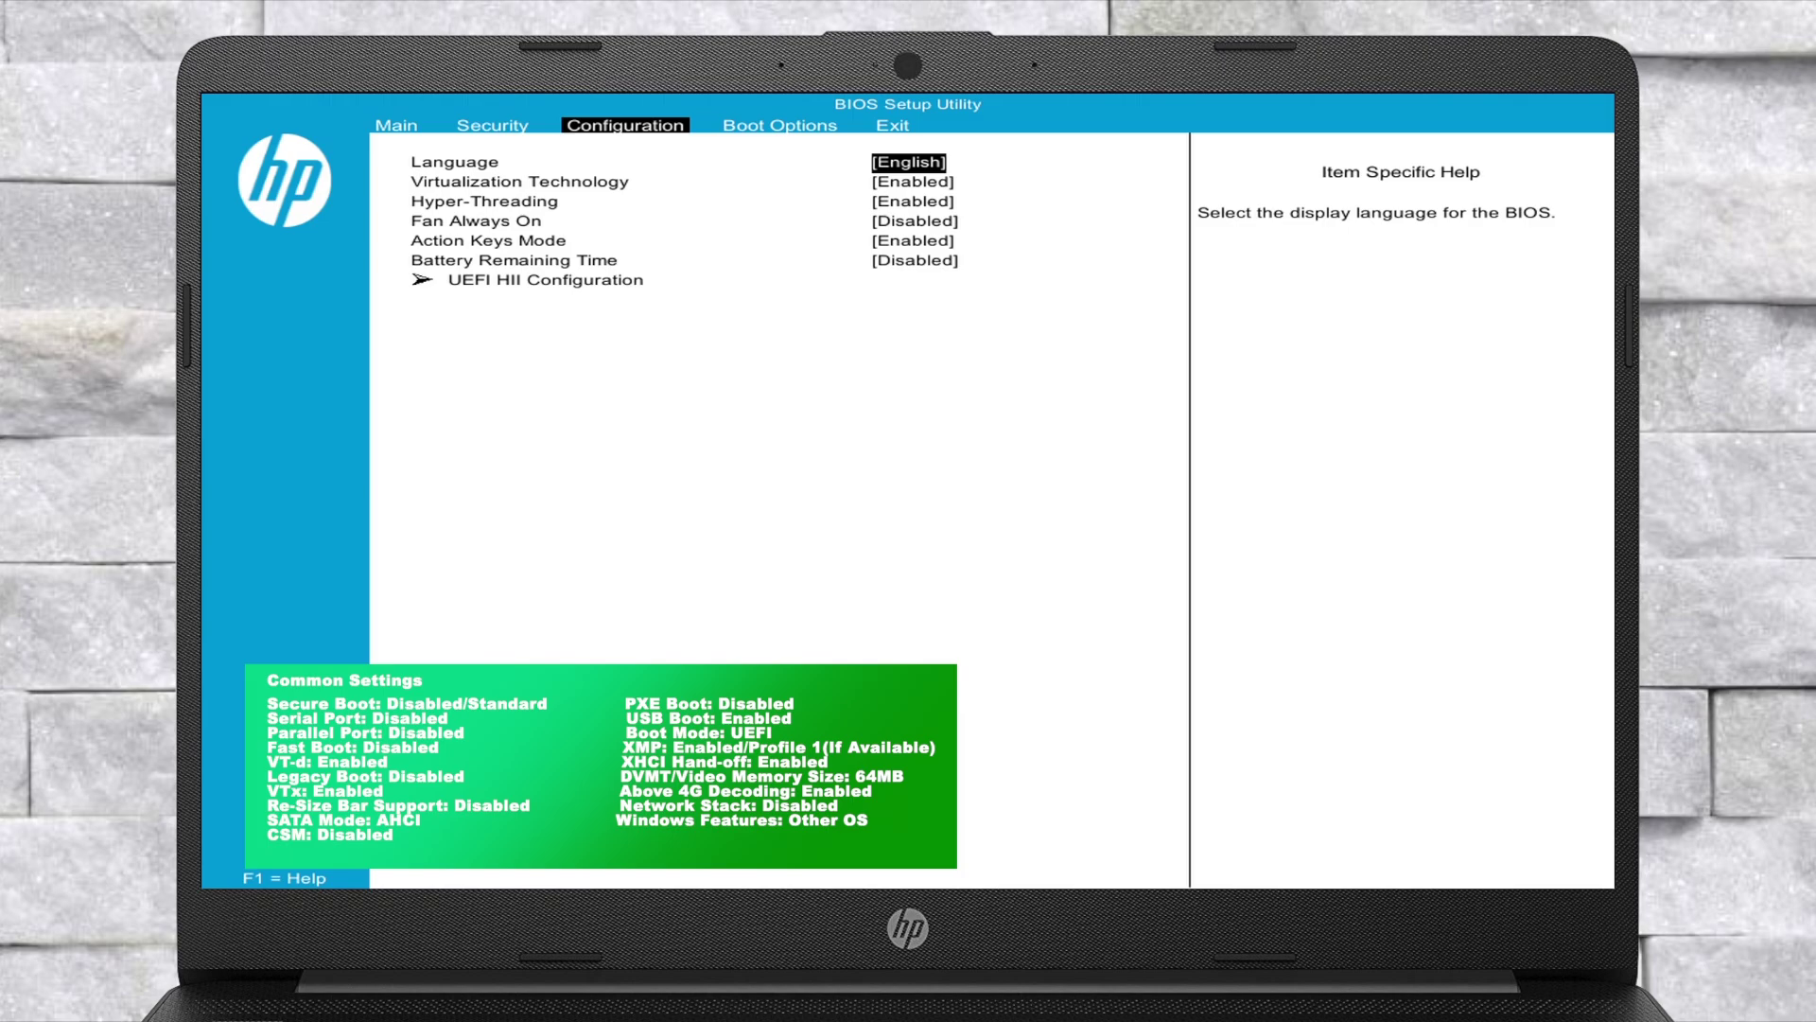
{"action": "key", "text": "Down"}
{"action": "key", "text": "Down"}
{"action": "key", "text": "Down"}
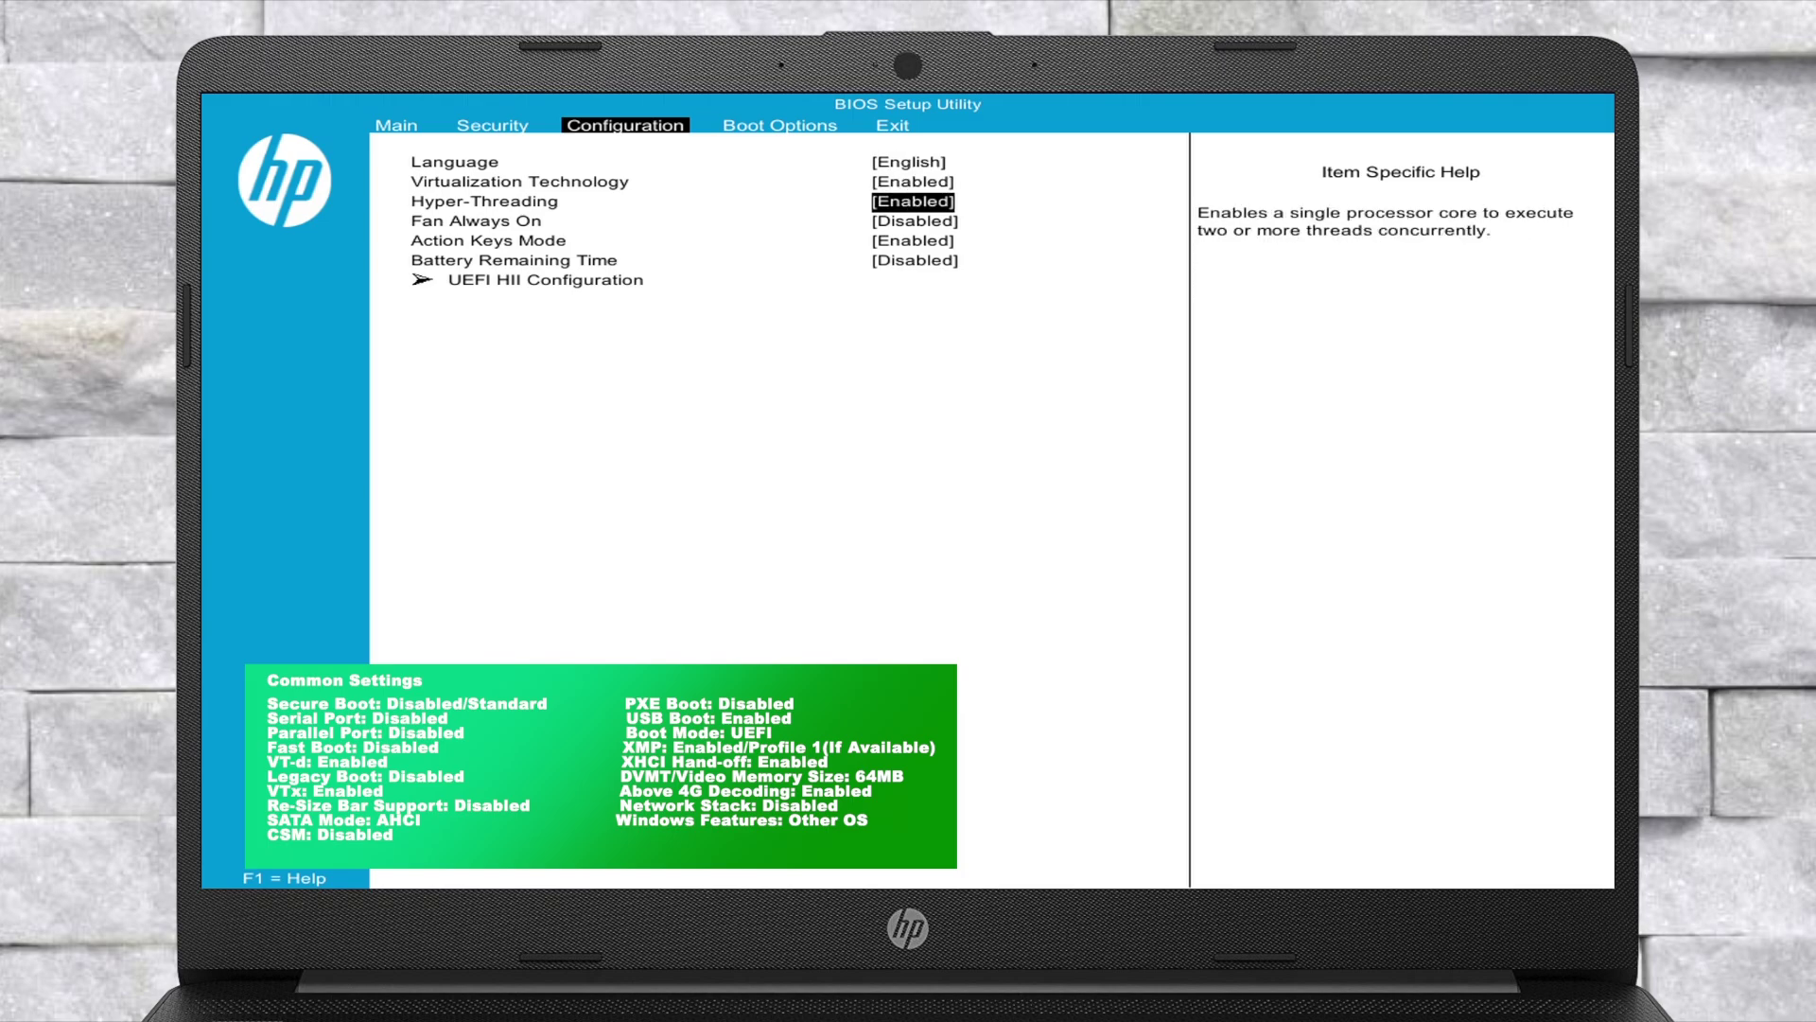
{"action": "key", "text": "Return"}
{"action": "key", "text": "Down"}
{"action": "key", "text": "Return"}
Keep Action Keys Mode enabled and set Battery Remaining Time to Enabled
{"action": "key", "text": "Down"}
{"action": "key", "text": "Down"}
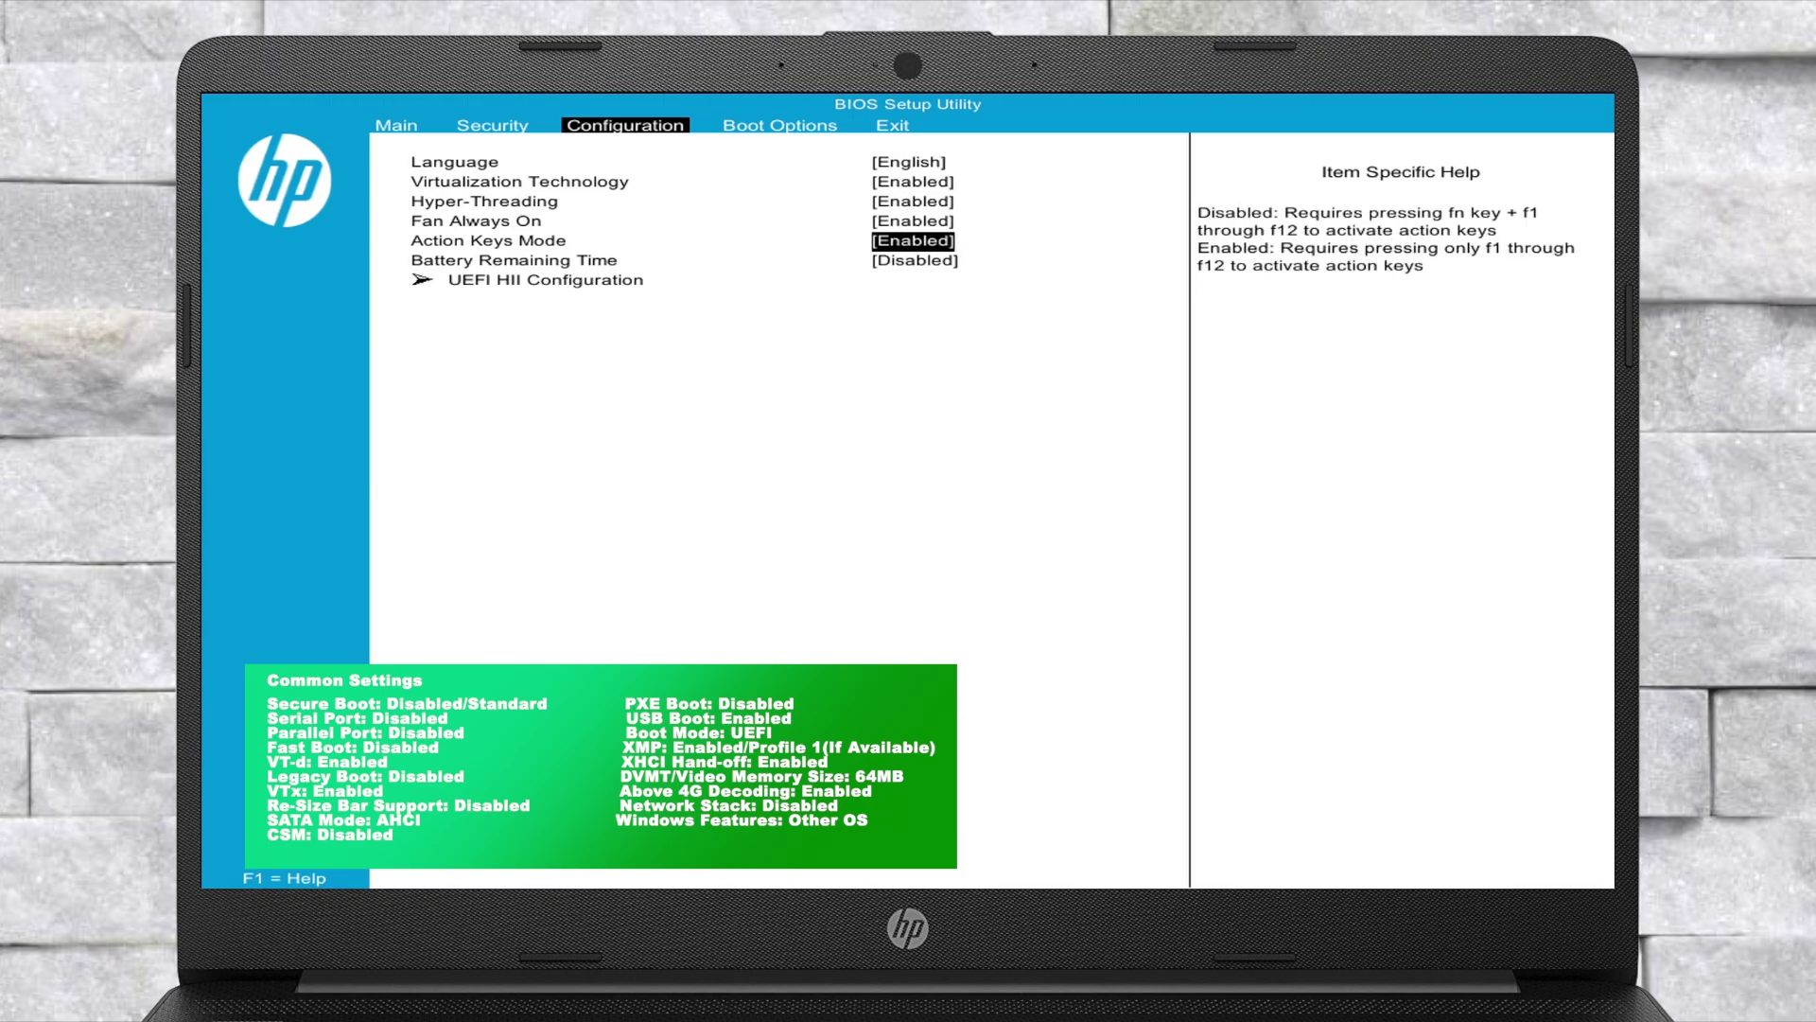
{"action": "key", "text": "Return"}
{"action": "key", "text": "Down"}
{"action": "key", "text": "Return"}
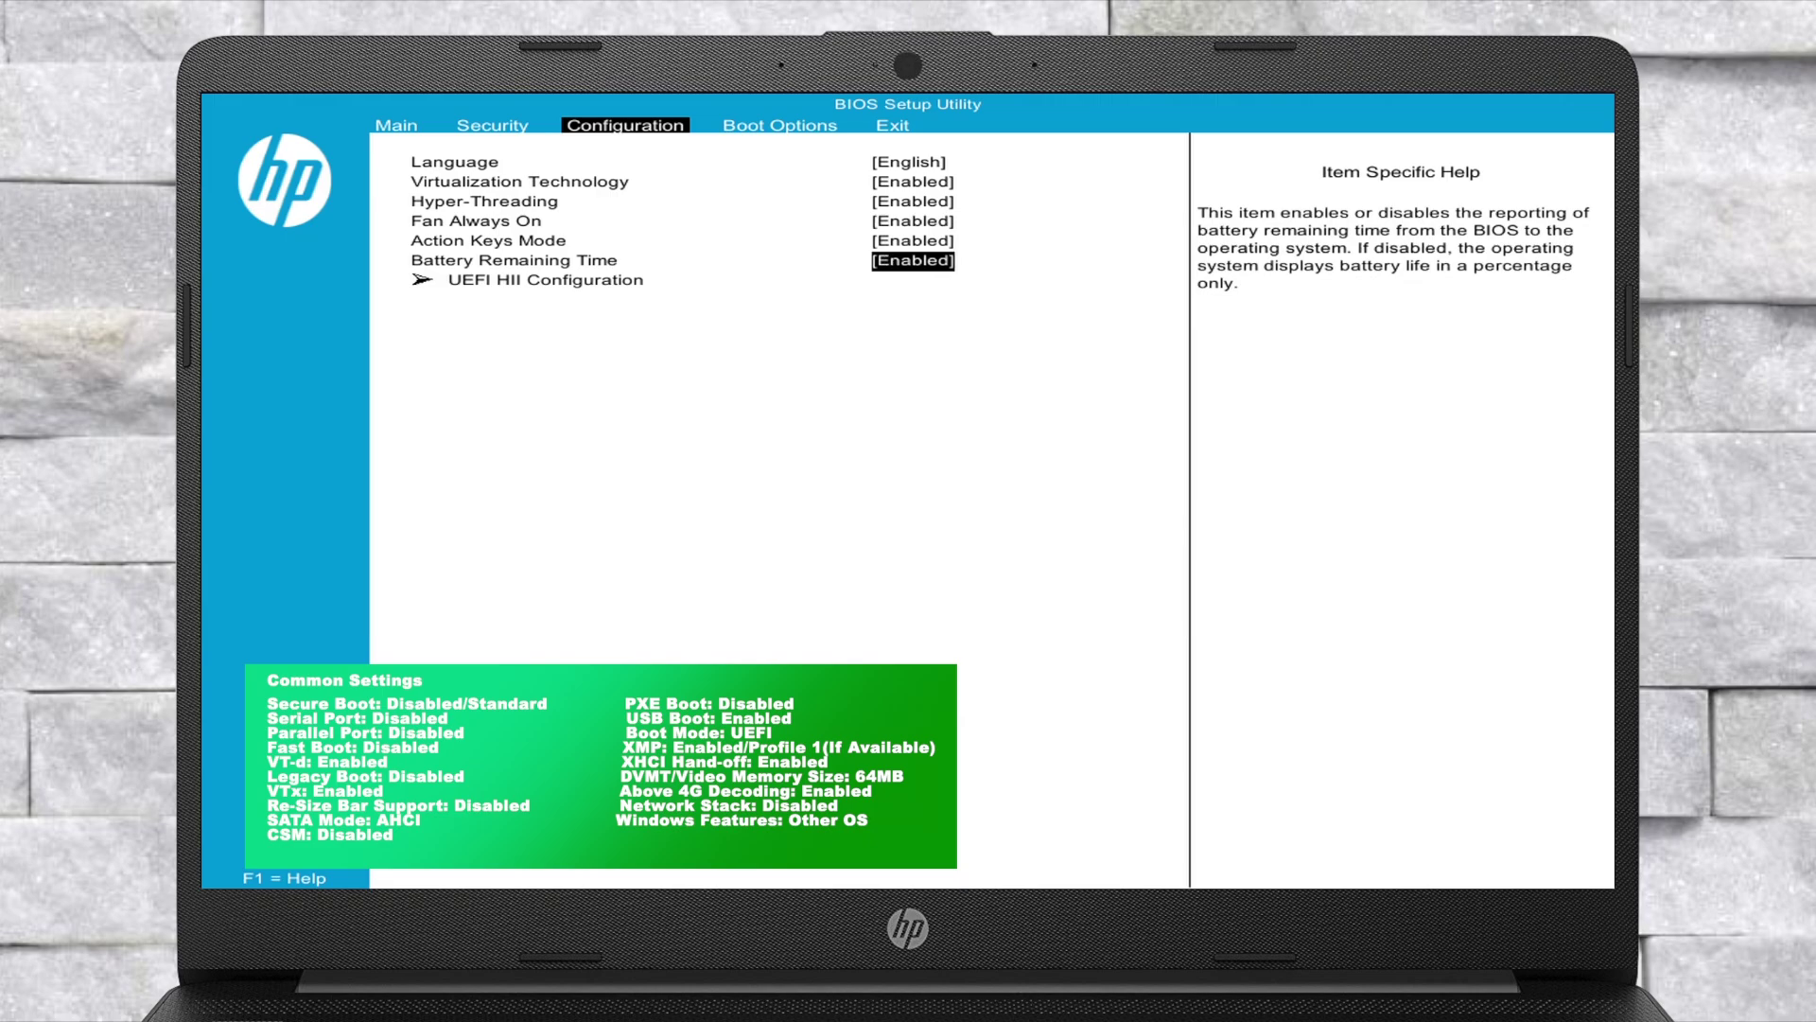
Save the BIOS changes and exit the setup utility, confirming the choice
{"action": "key", "text": "Right"}
{"action": "key", "text": "Right"}
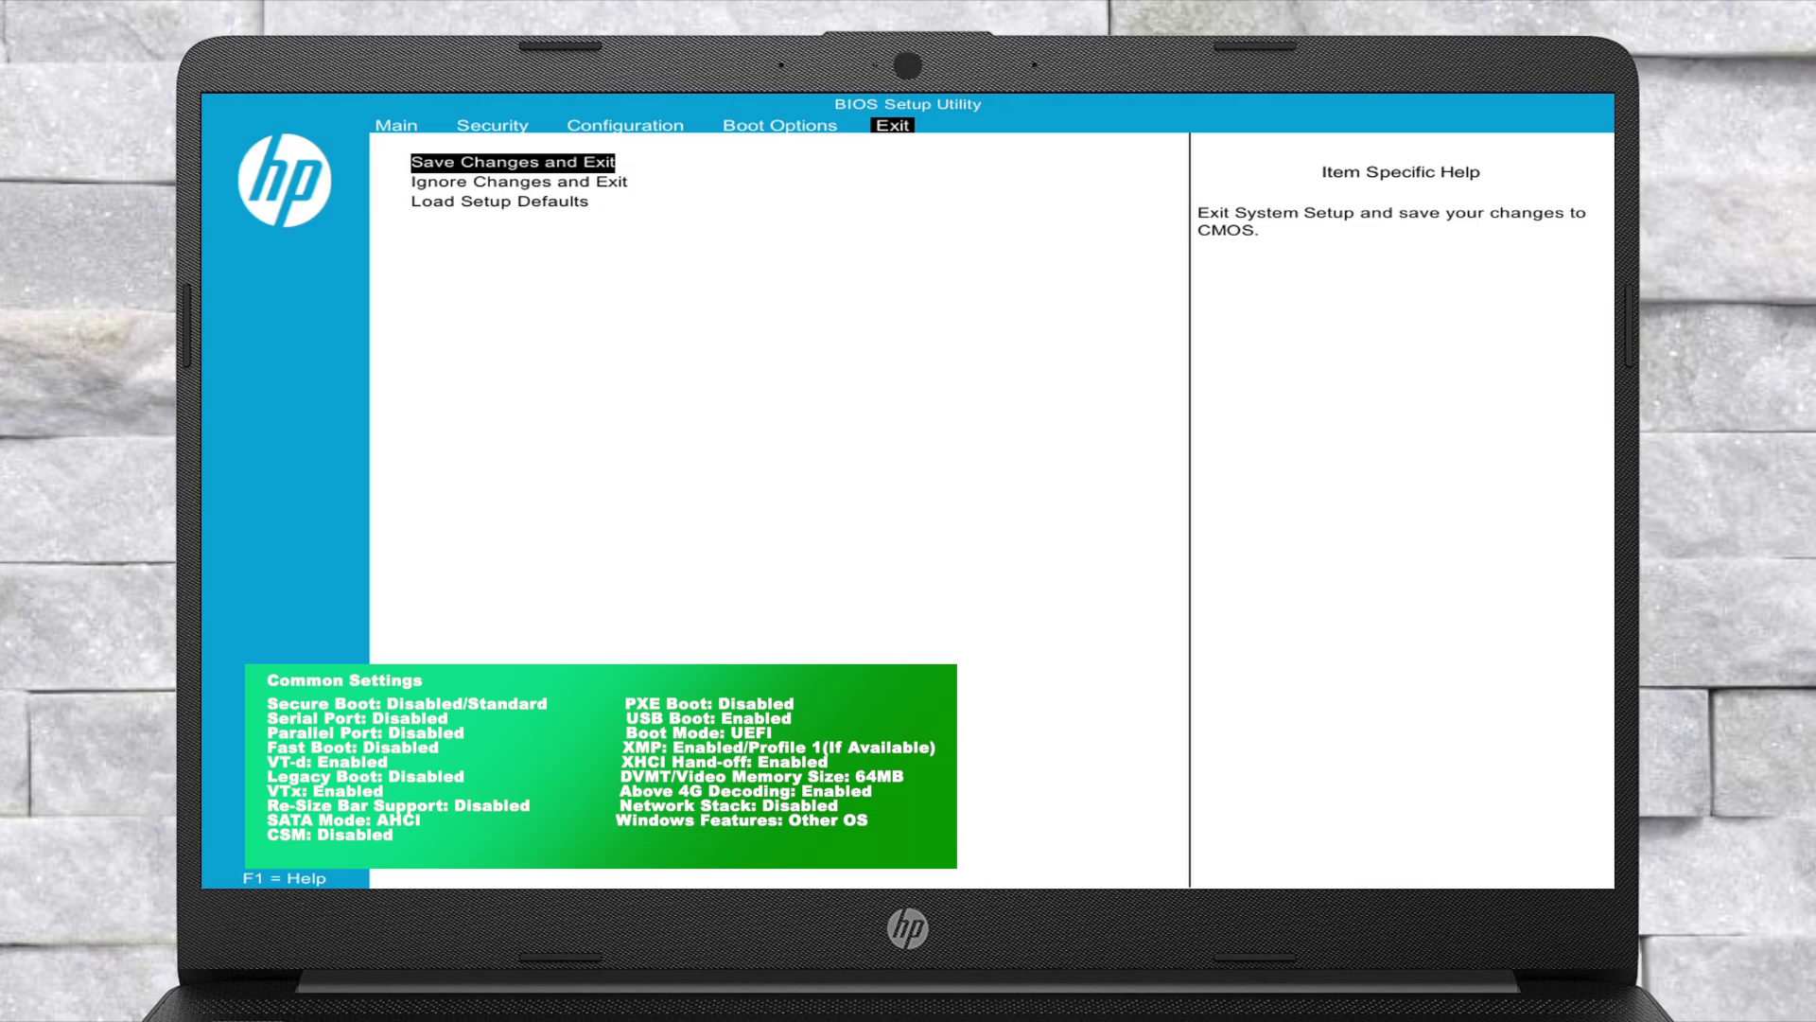
{"action": "key", "text": "Return"}
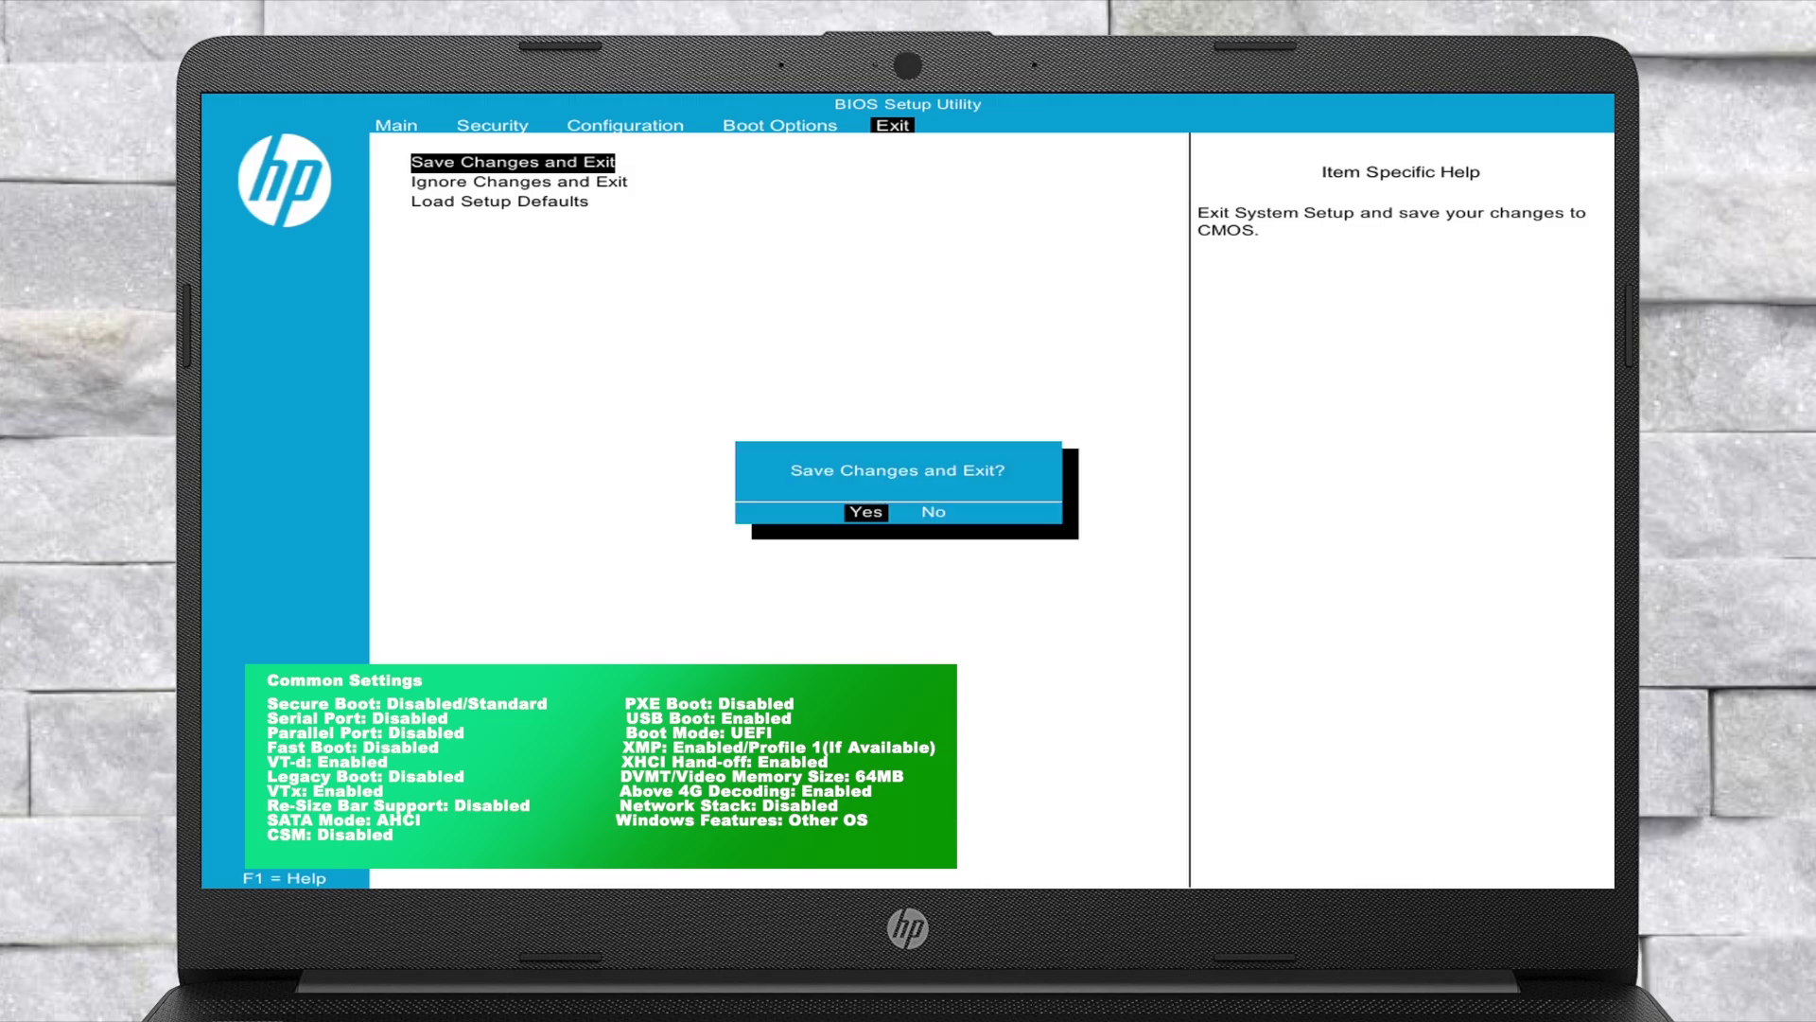
{"action": "key", "text": "Return"}
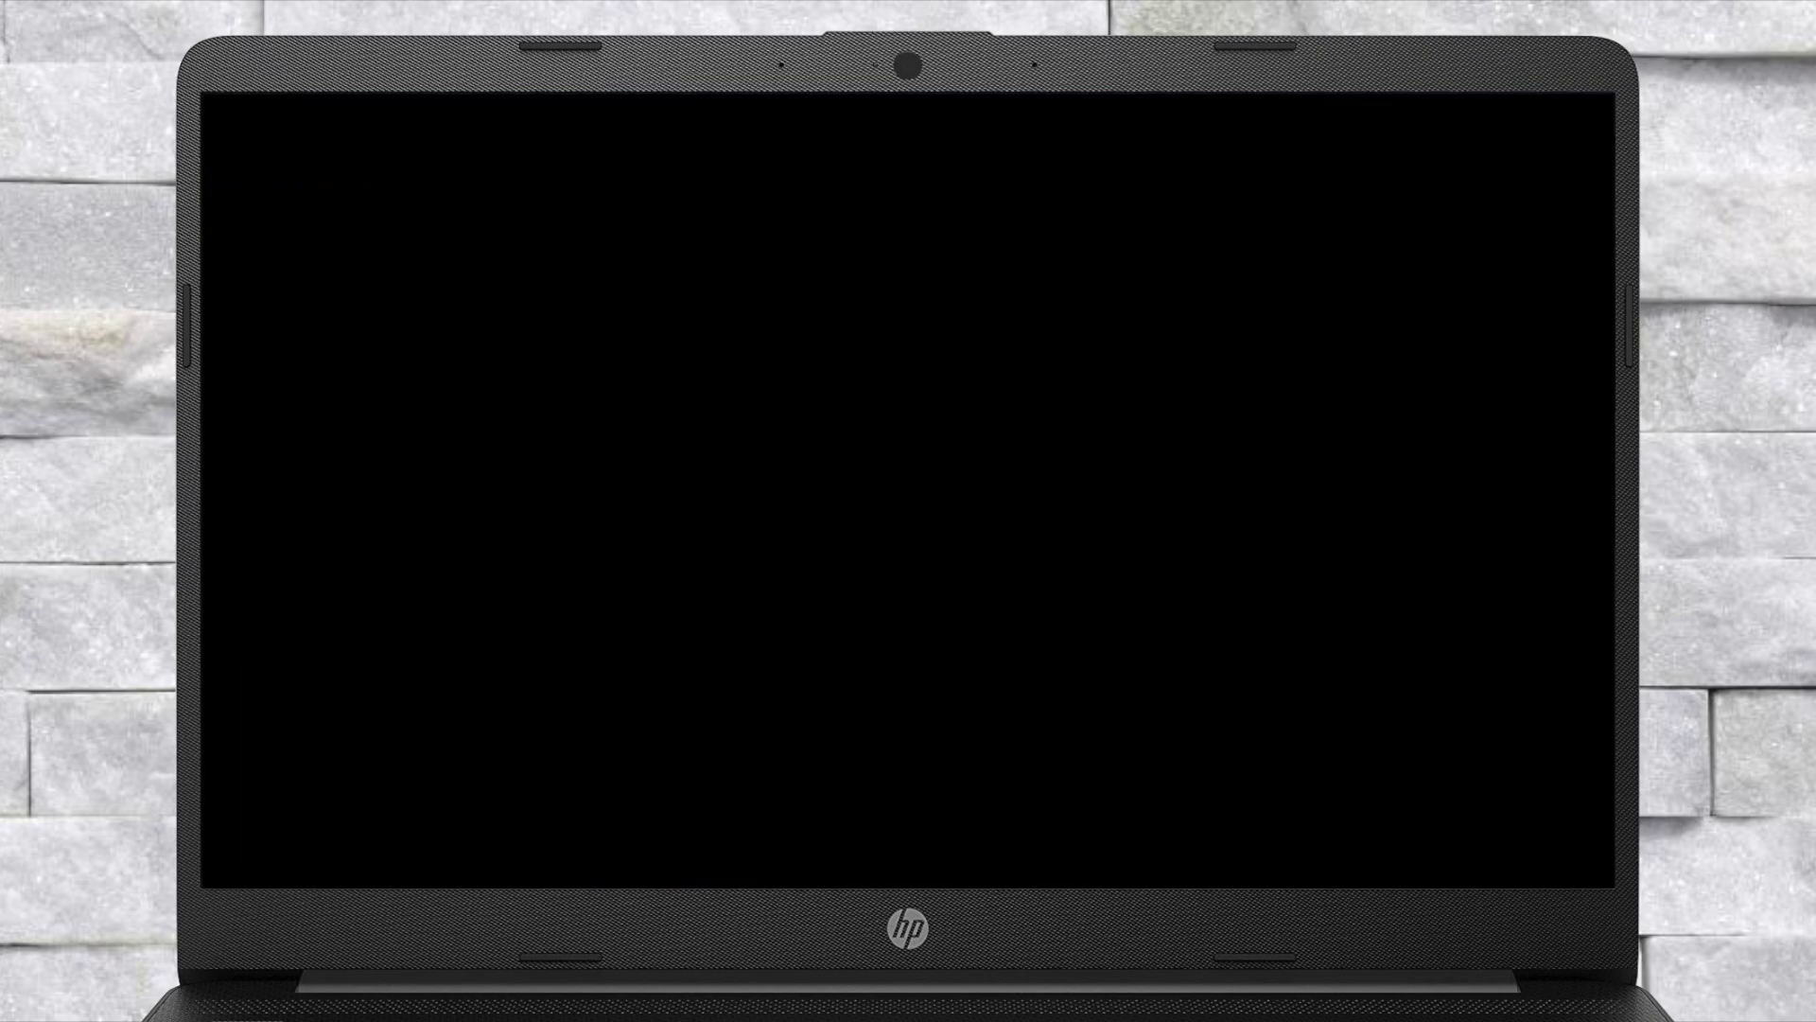
Boot from USB Hard Drive (UEFI) into the EFI (dmg) recovery entry and accept English as the language
{"action": "key", "text": "F9"}
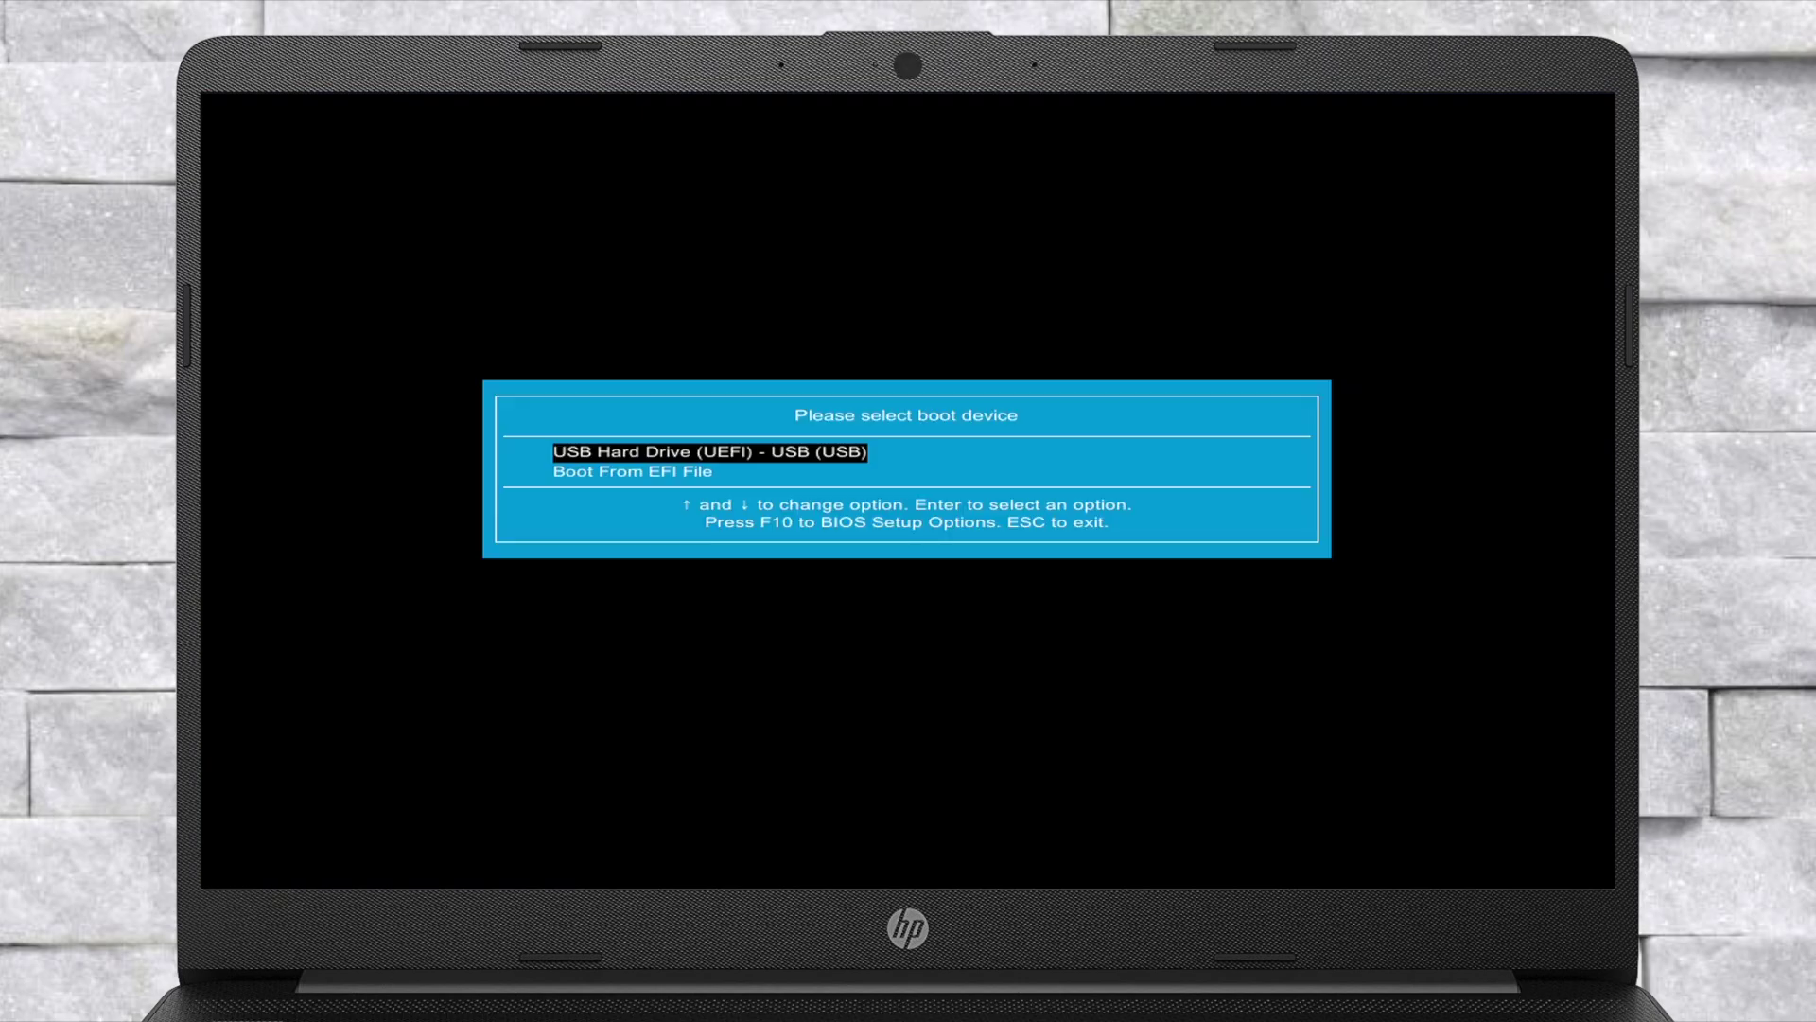
{"action": "key", "text": "Return"}
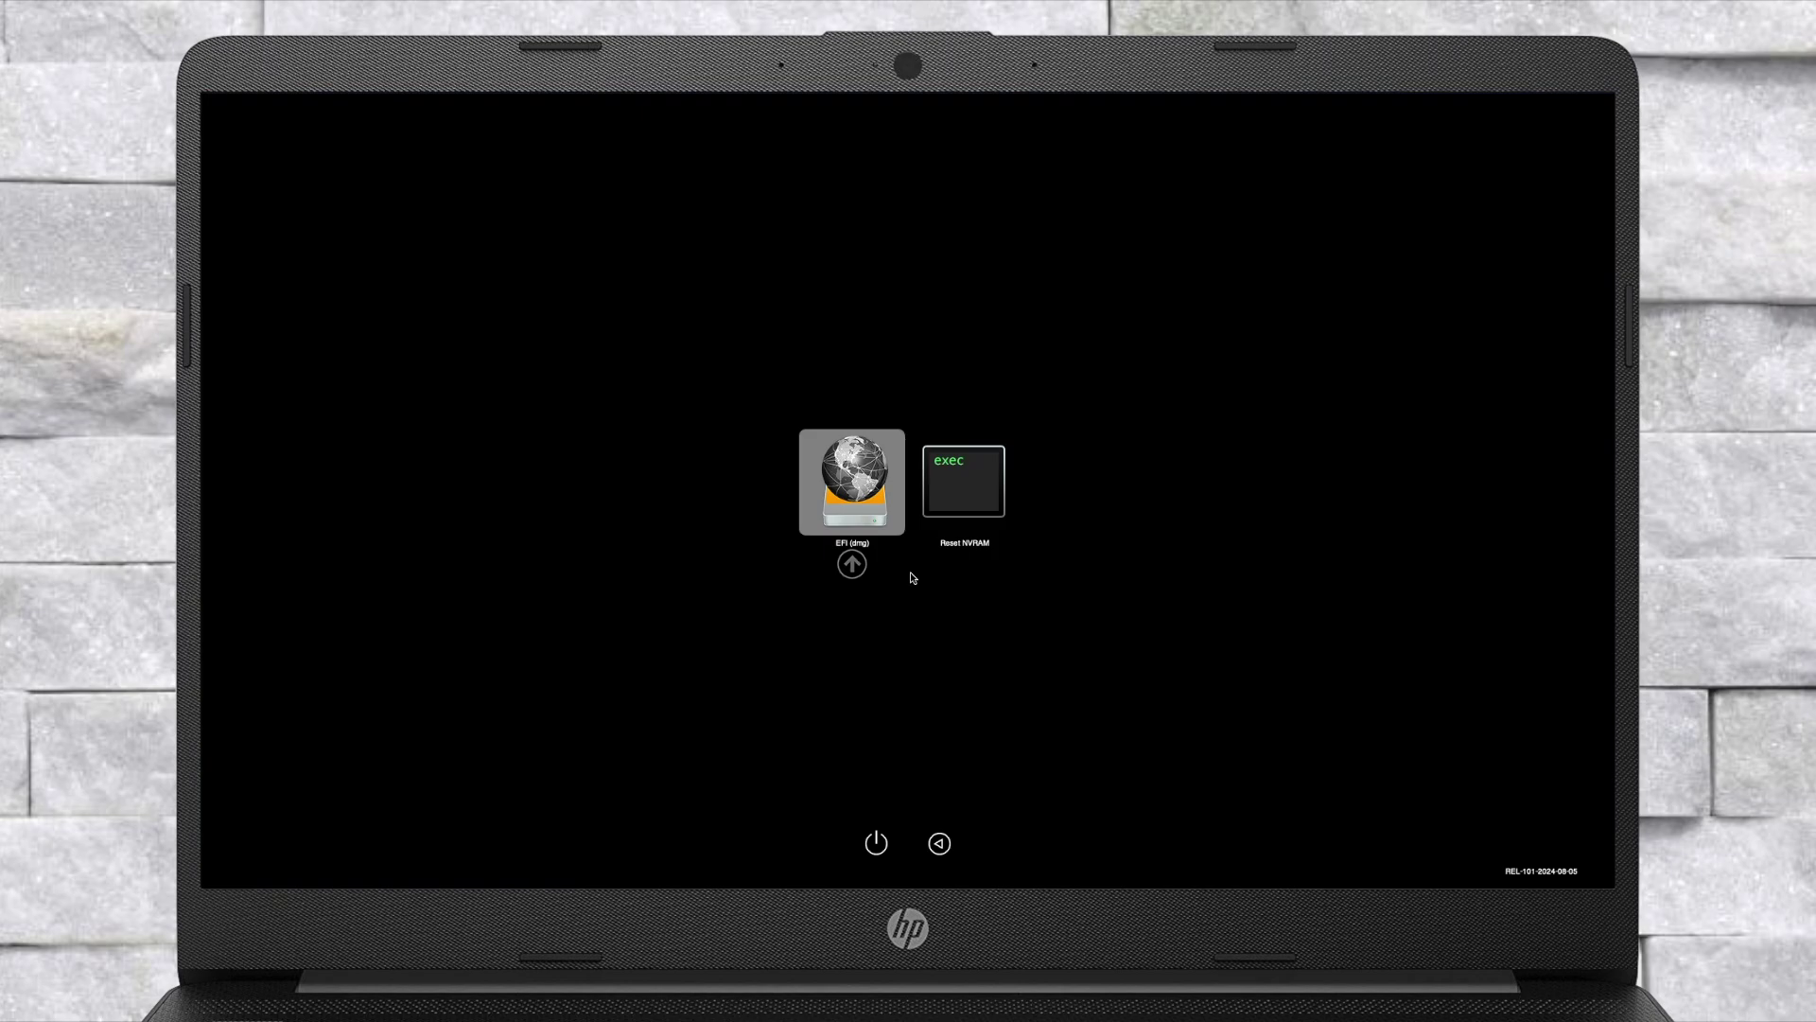
{"action": "key", "text": "Return"}
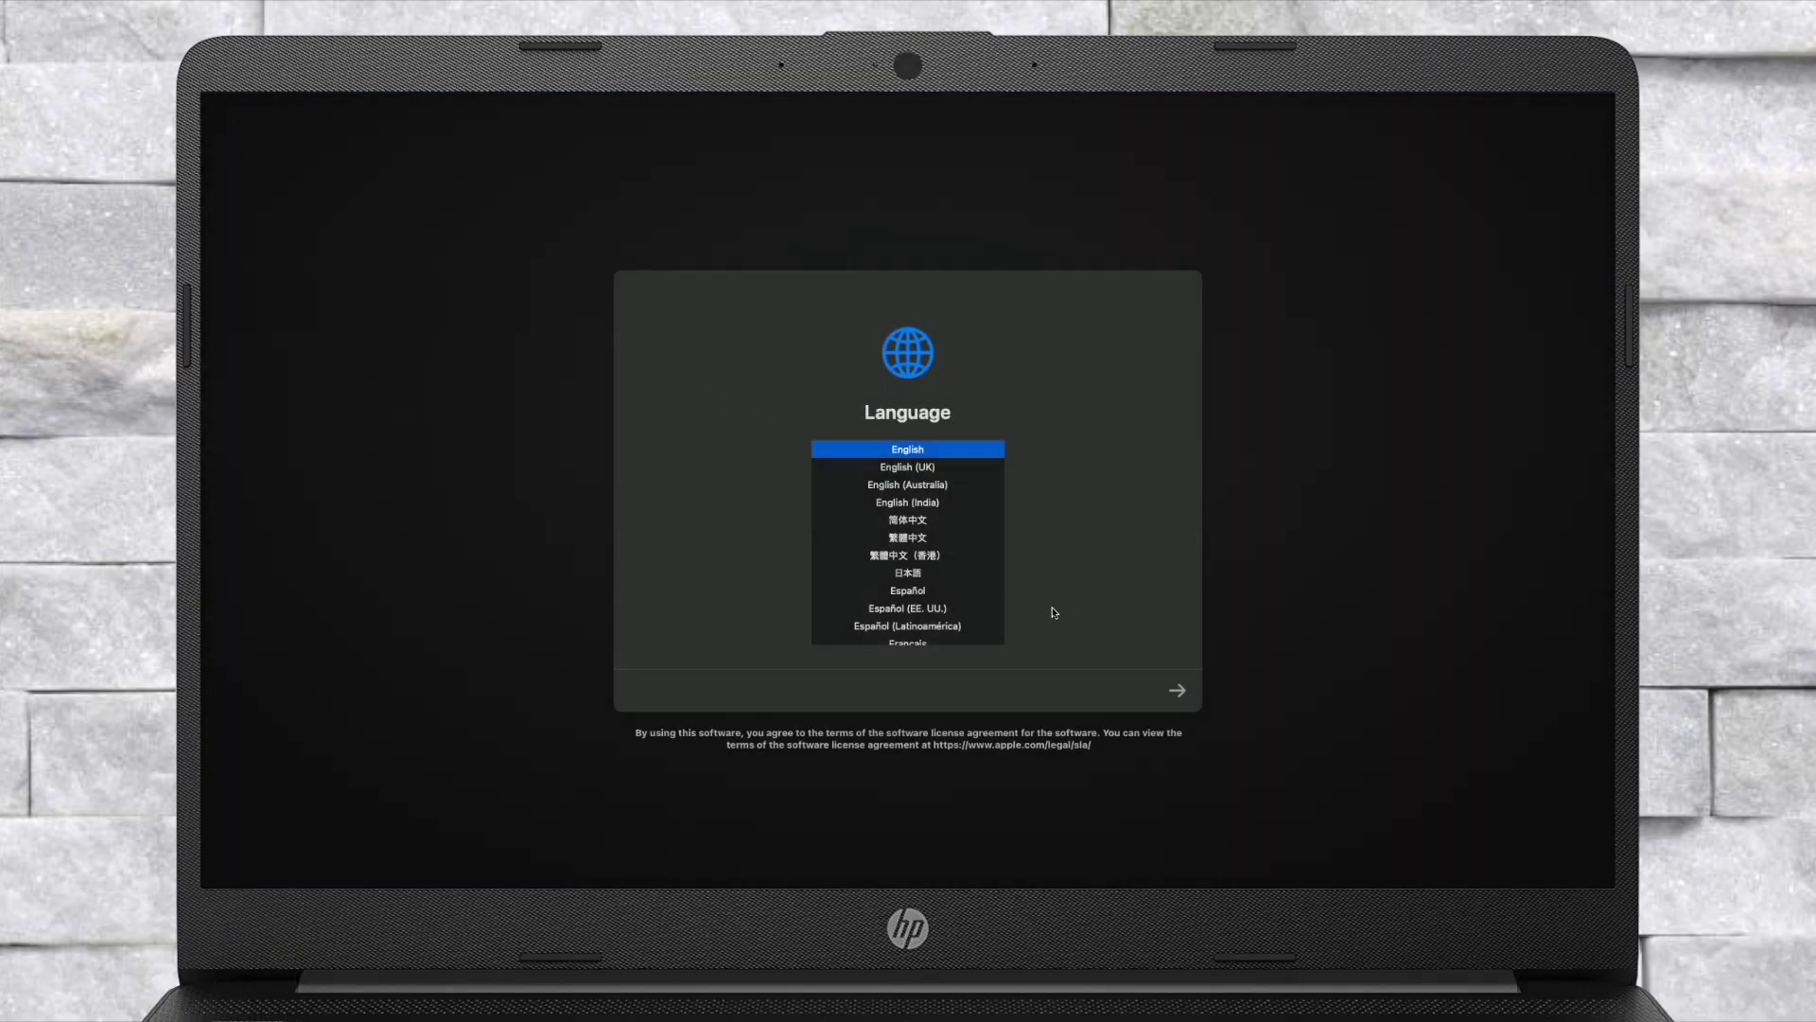
{"action": "left_click", "coordinate": [1173, 693]}
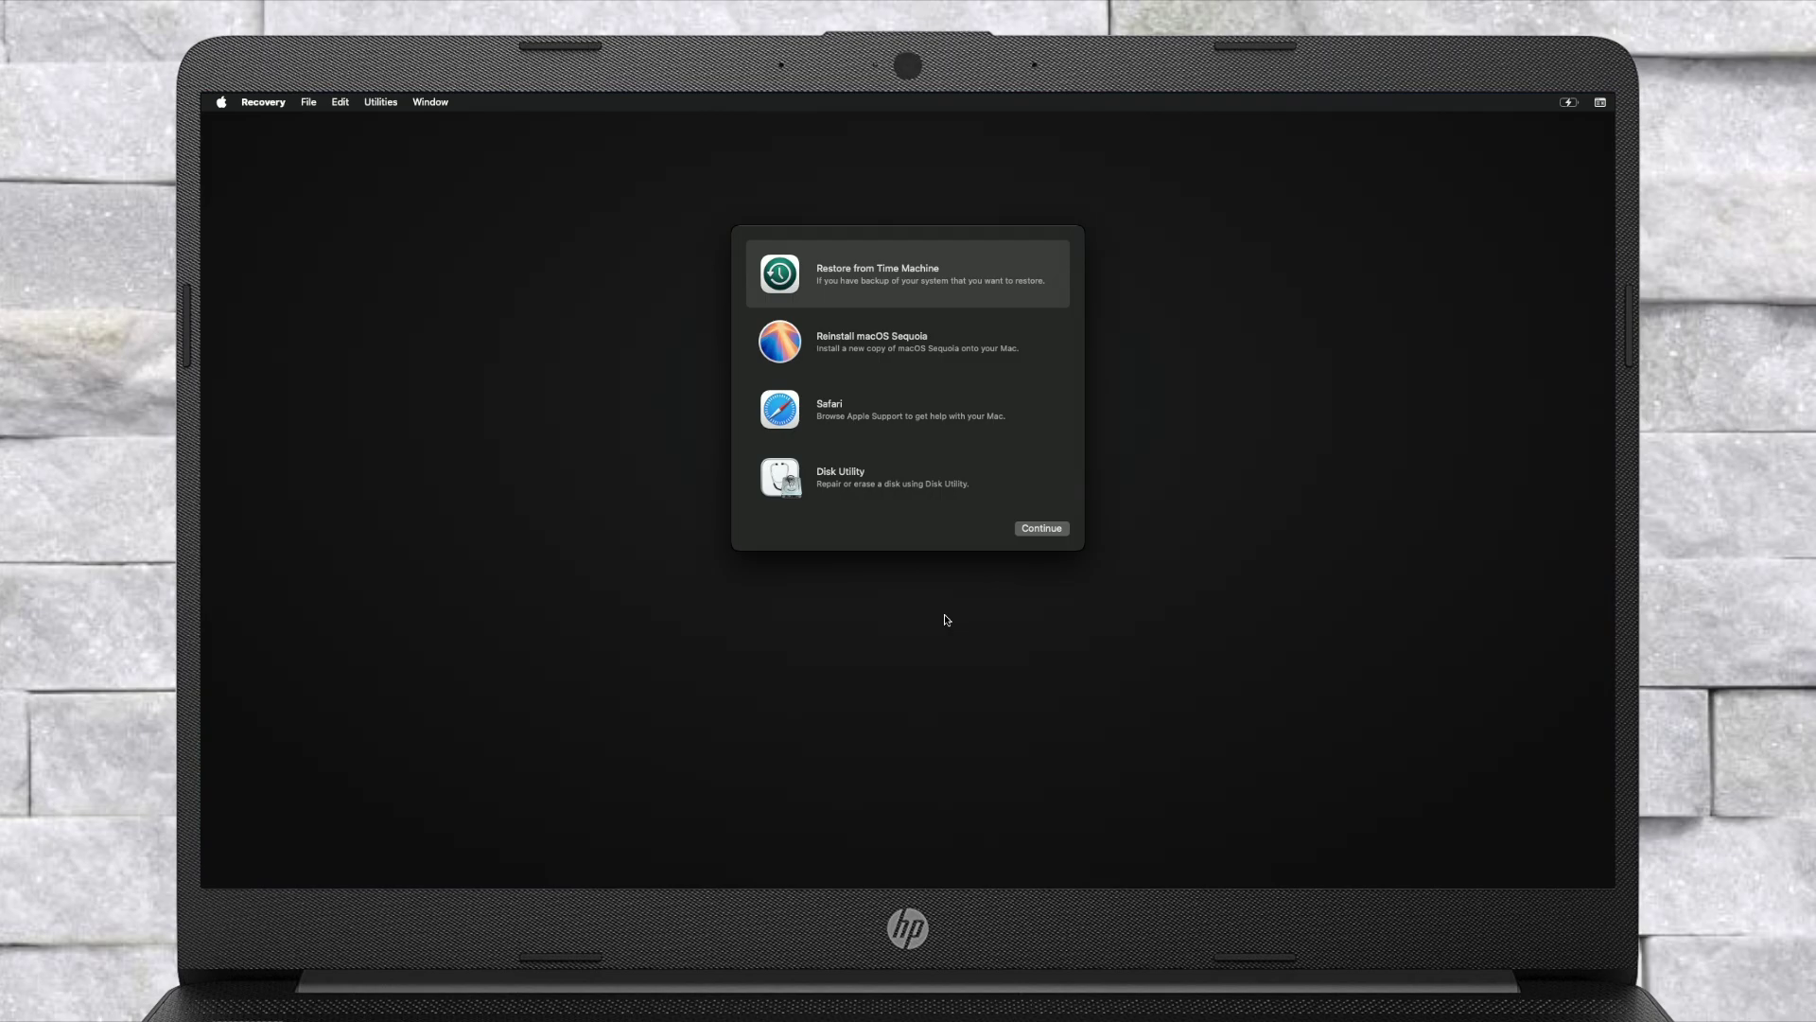
Open Disk Utility from macOS Recovery and make it show all devices
{"action": "left_click", "coordinate": [1012, 477]}
{"action": "left_click", "coordinate": [1063, 531]}
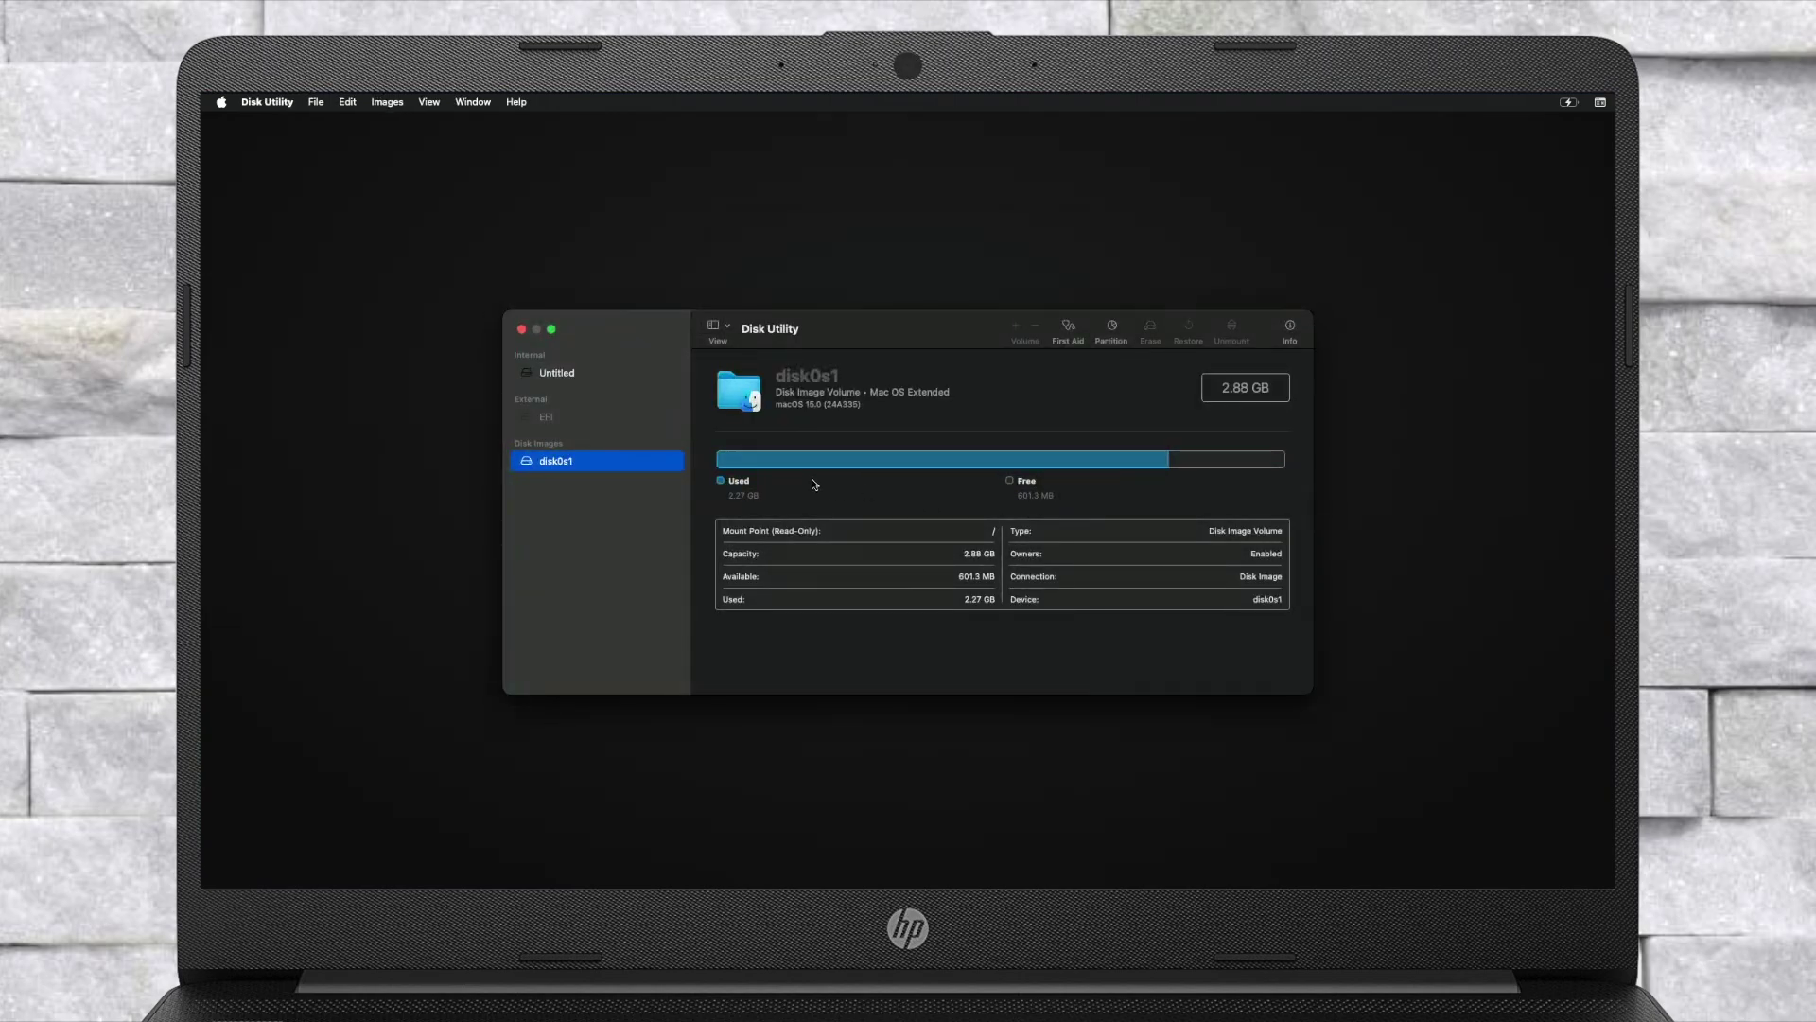
{"action": "left_click", "coordinate": [716, 325]}
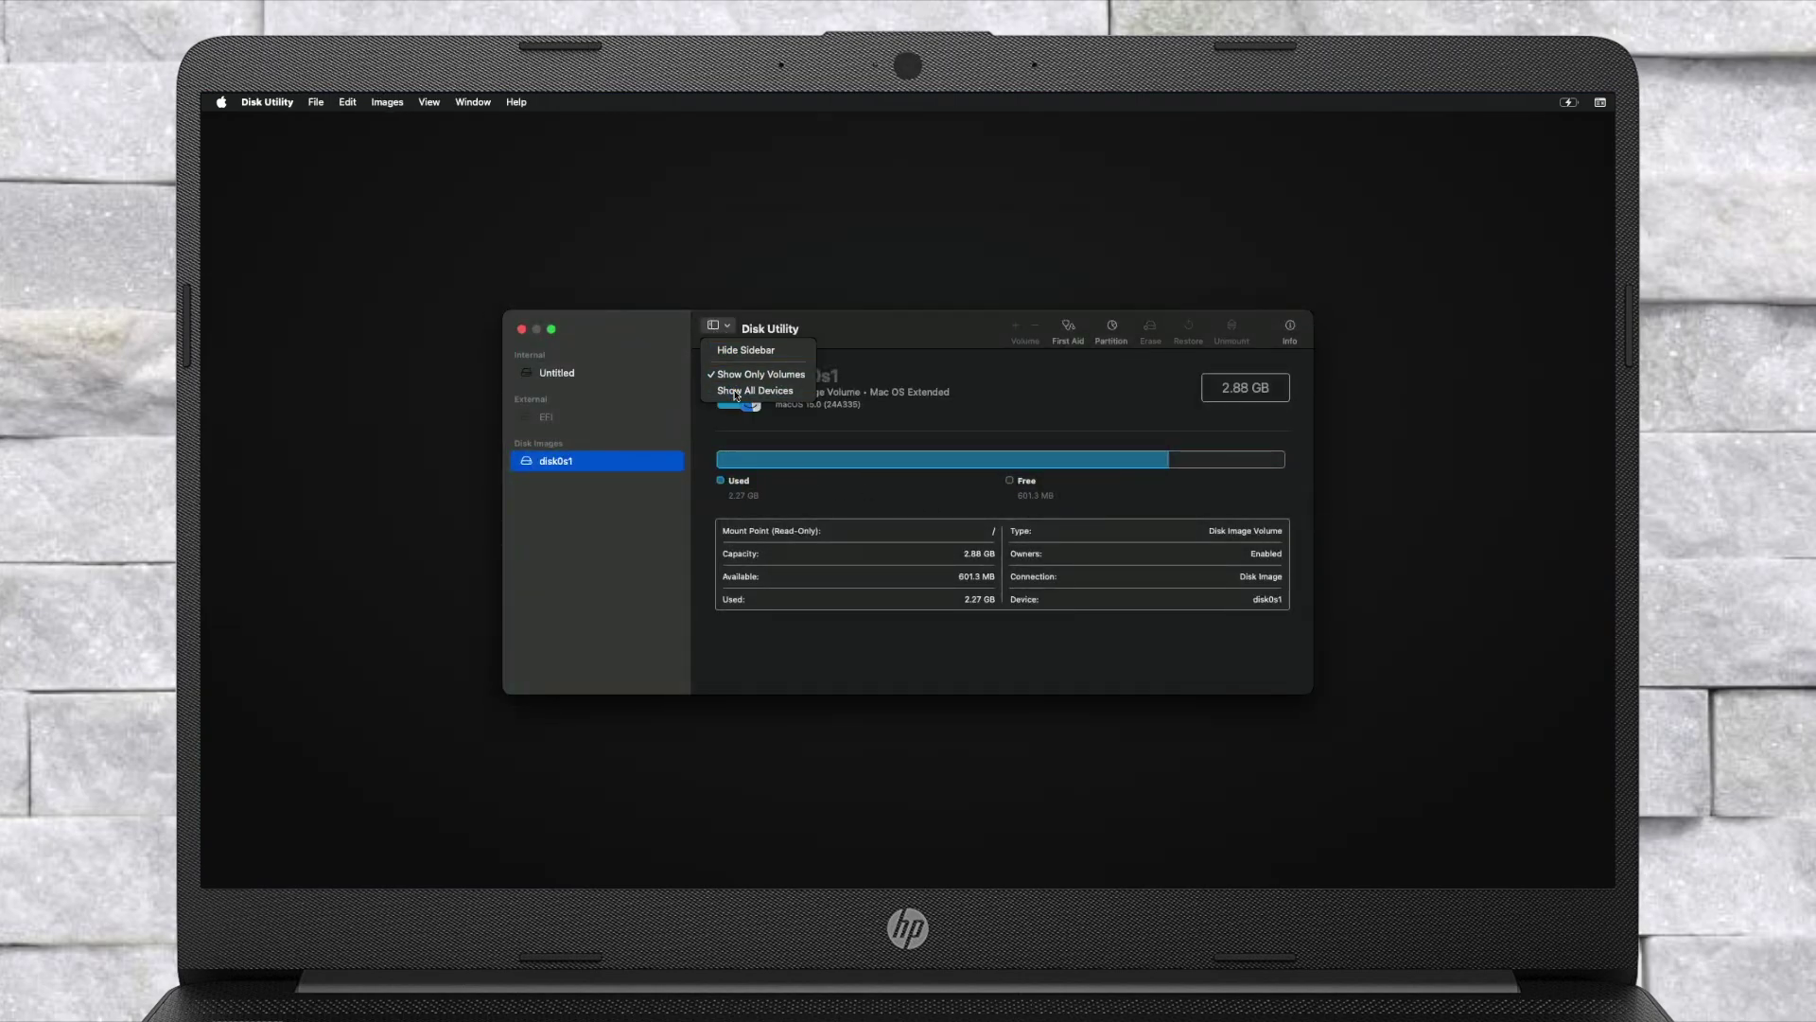
{"action": "left_click", "coordinate": [736, 391]}
Erase the PC SN730 NVMe WDC 512GB Media disk as Macintosh HD with APFS and GUID Partition Map, and close Disk Utility
{"action": "left_click", "coordinate": [629, 372]}
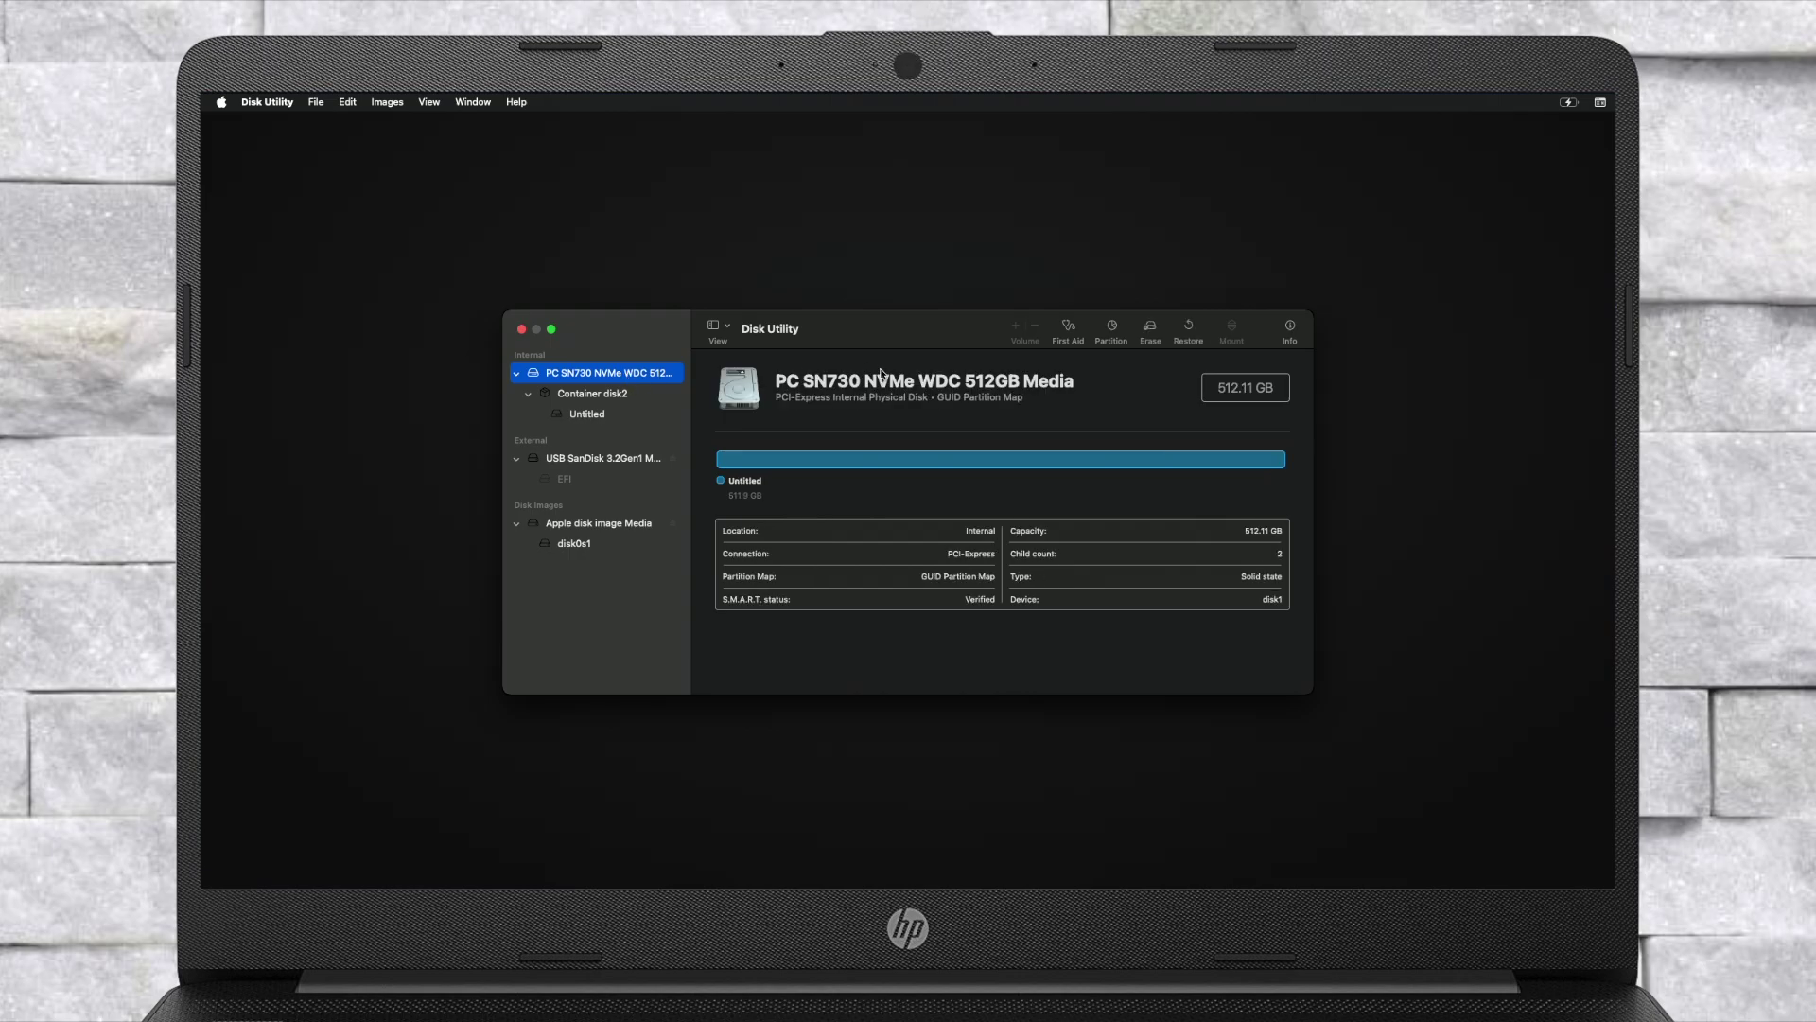
{"action": "left_click", "coordinate": [1151, 327]}
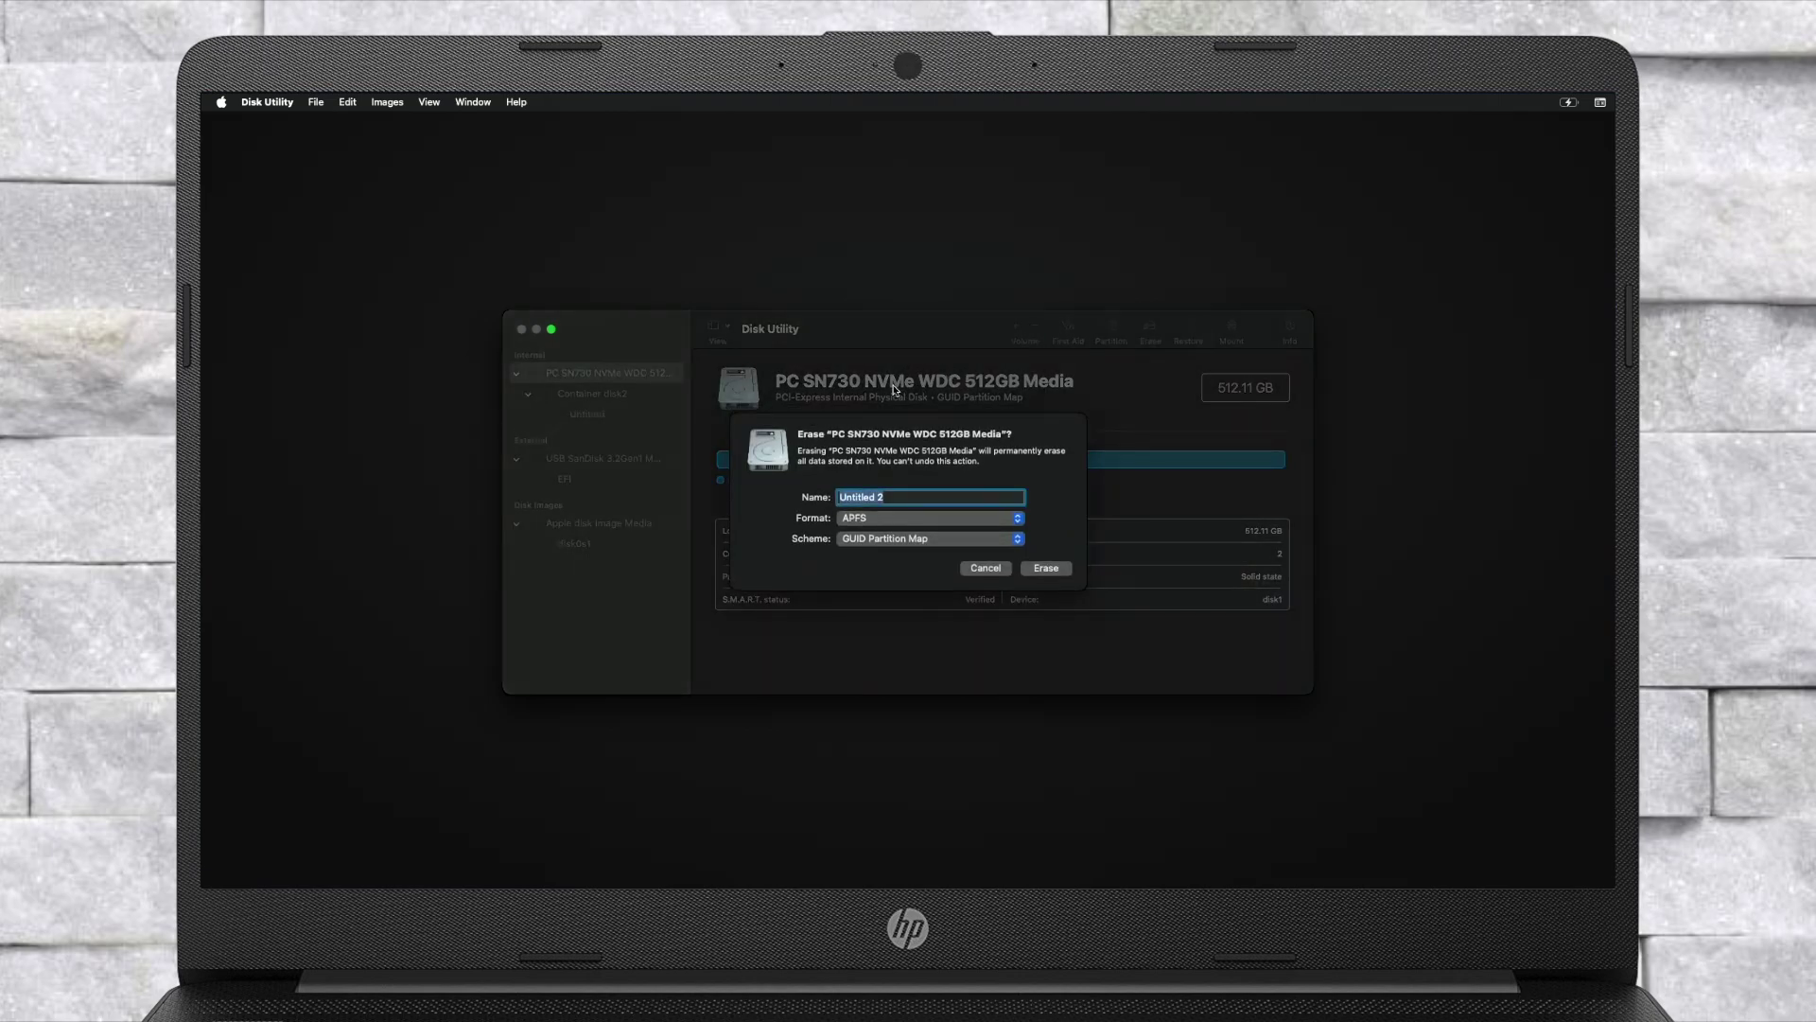
{"action": "type", "text": "Mac"}
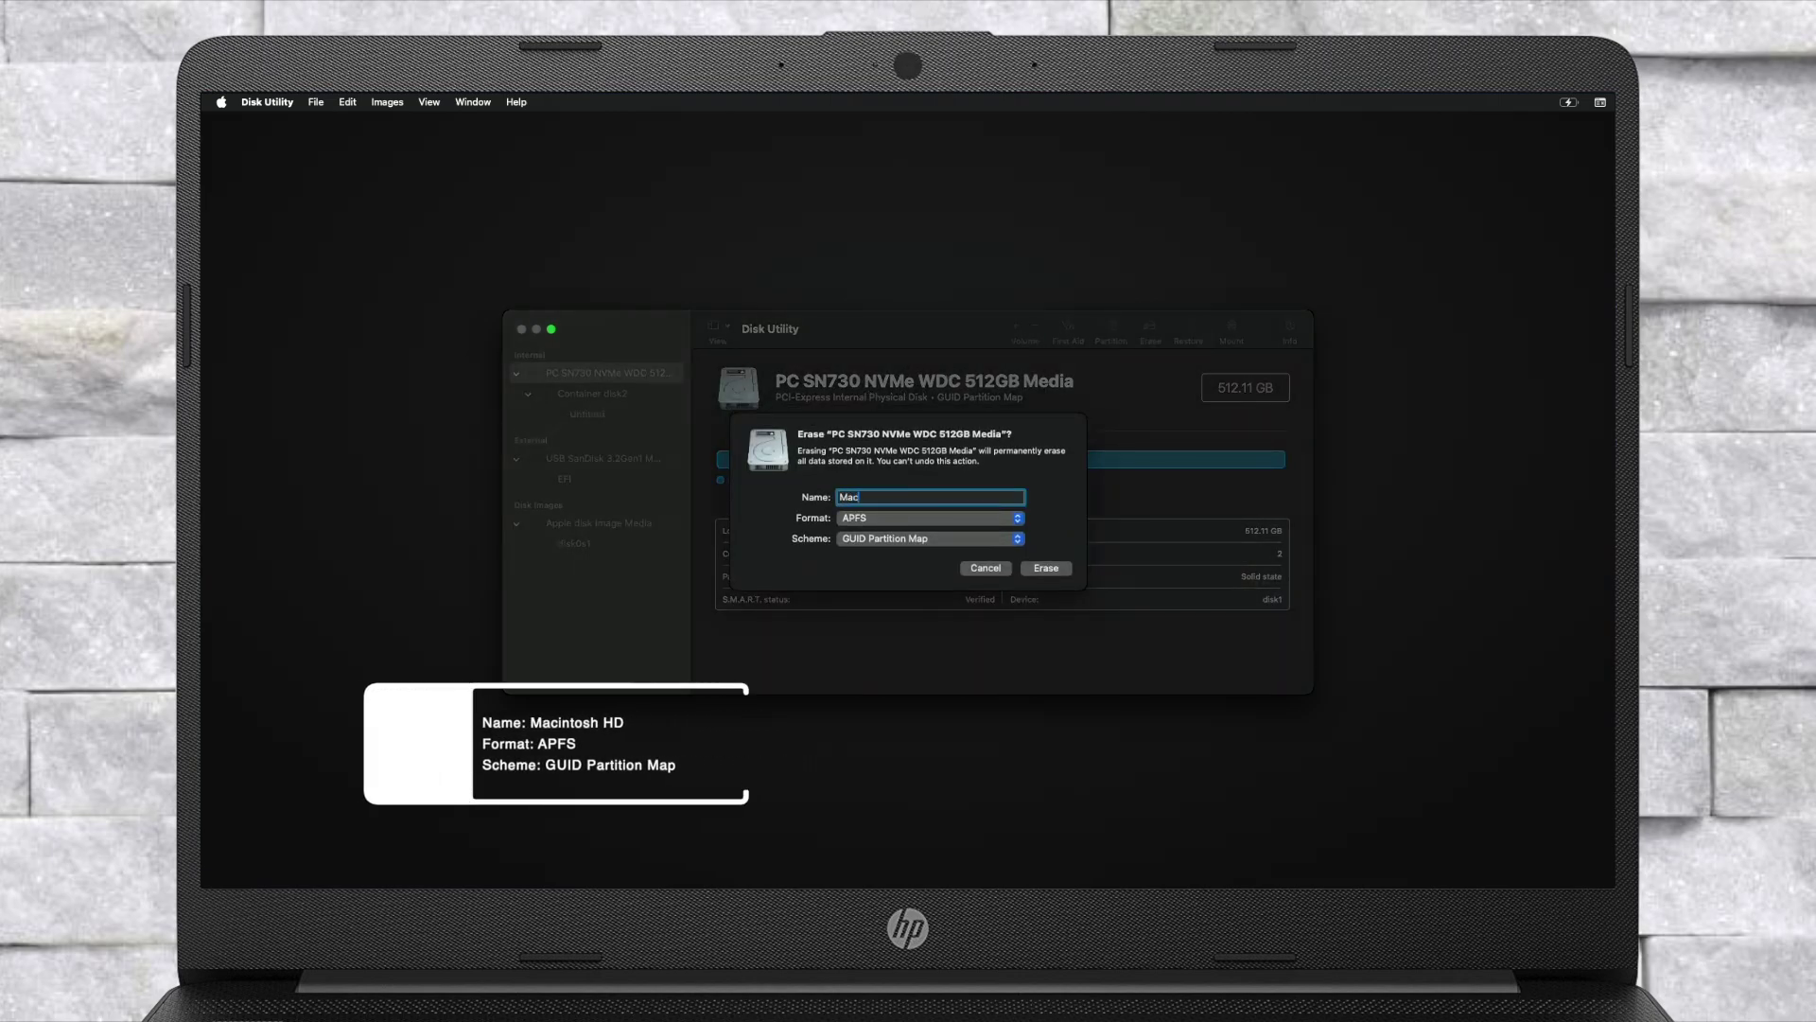
{"action": "type", "text": "intosh HD"}
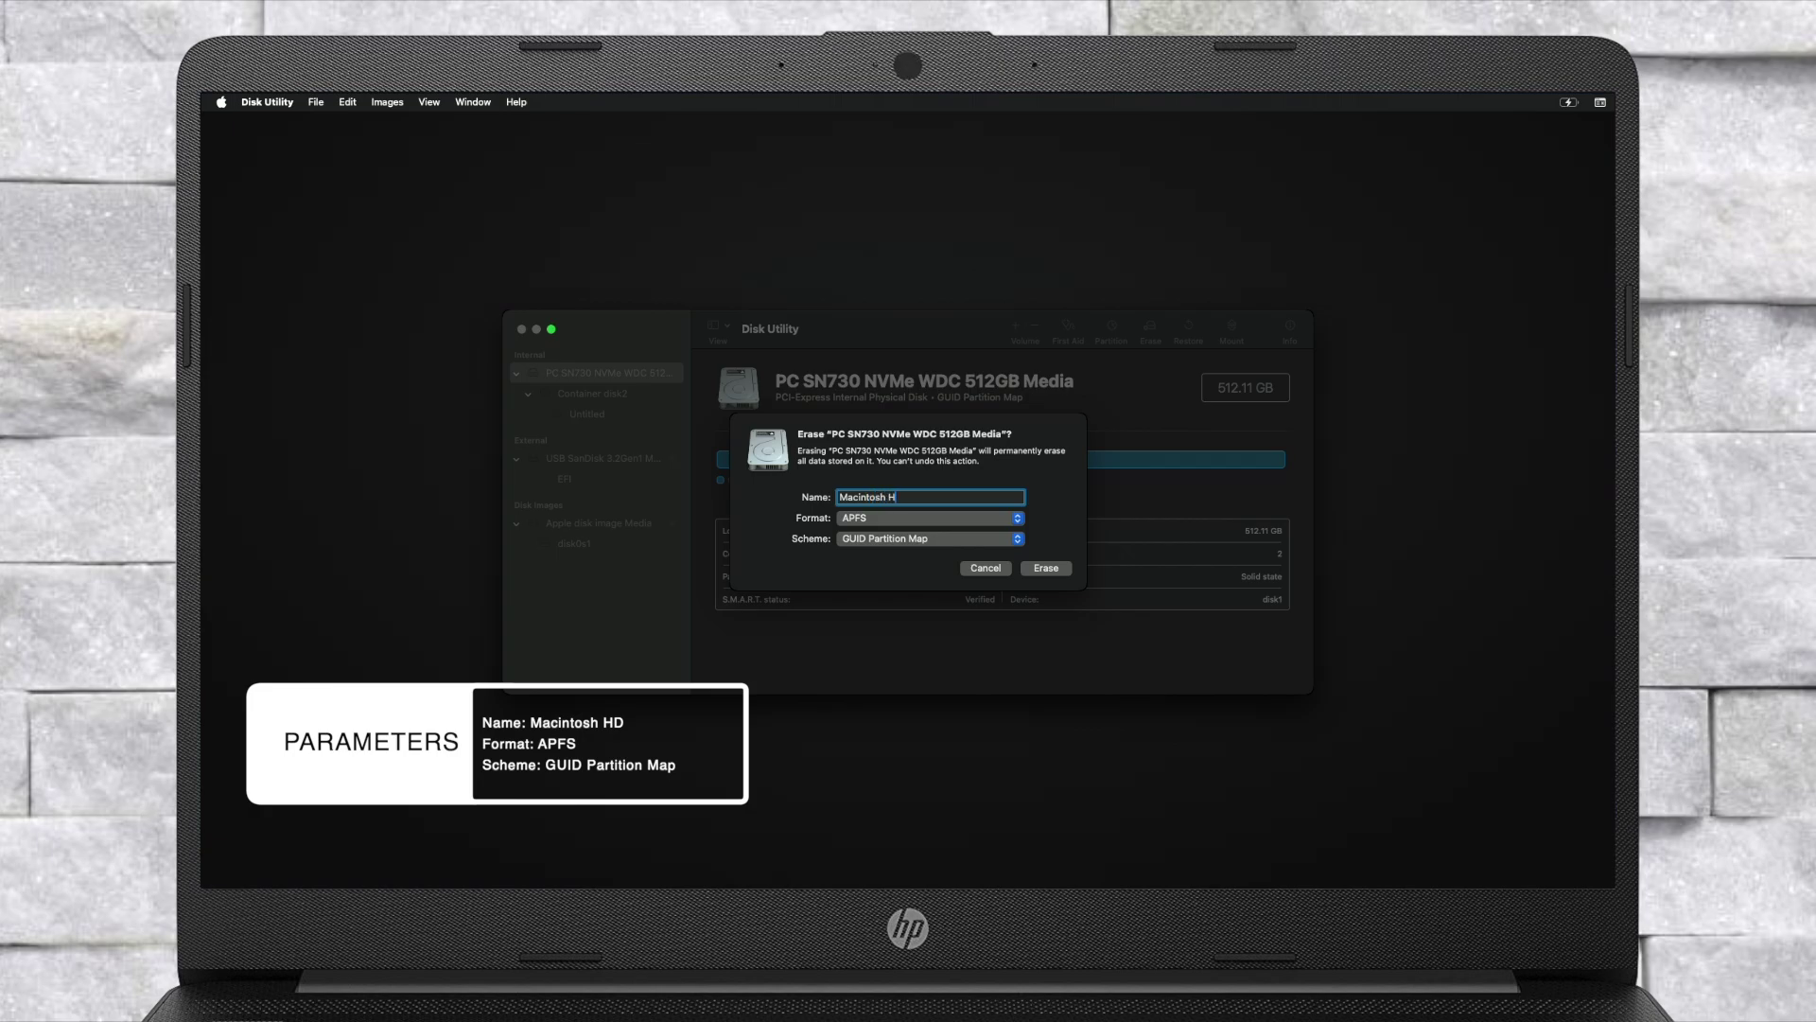
{"action": "left_click", "coordinate": [1045, 567]}
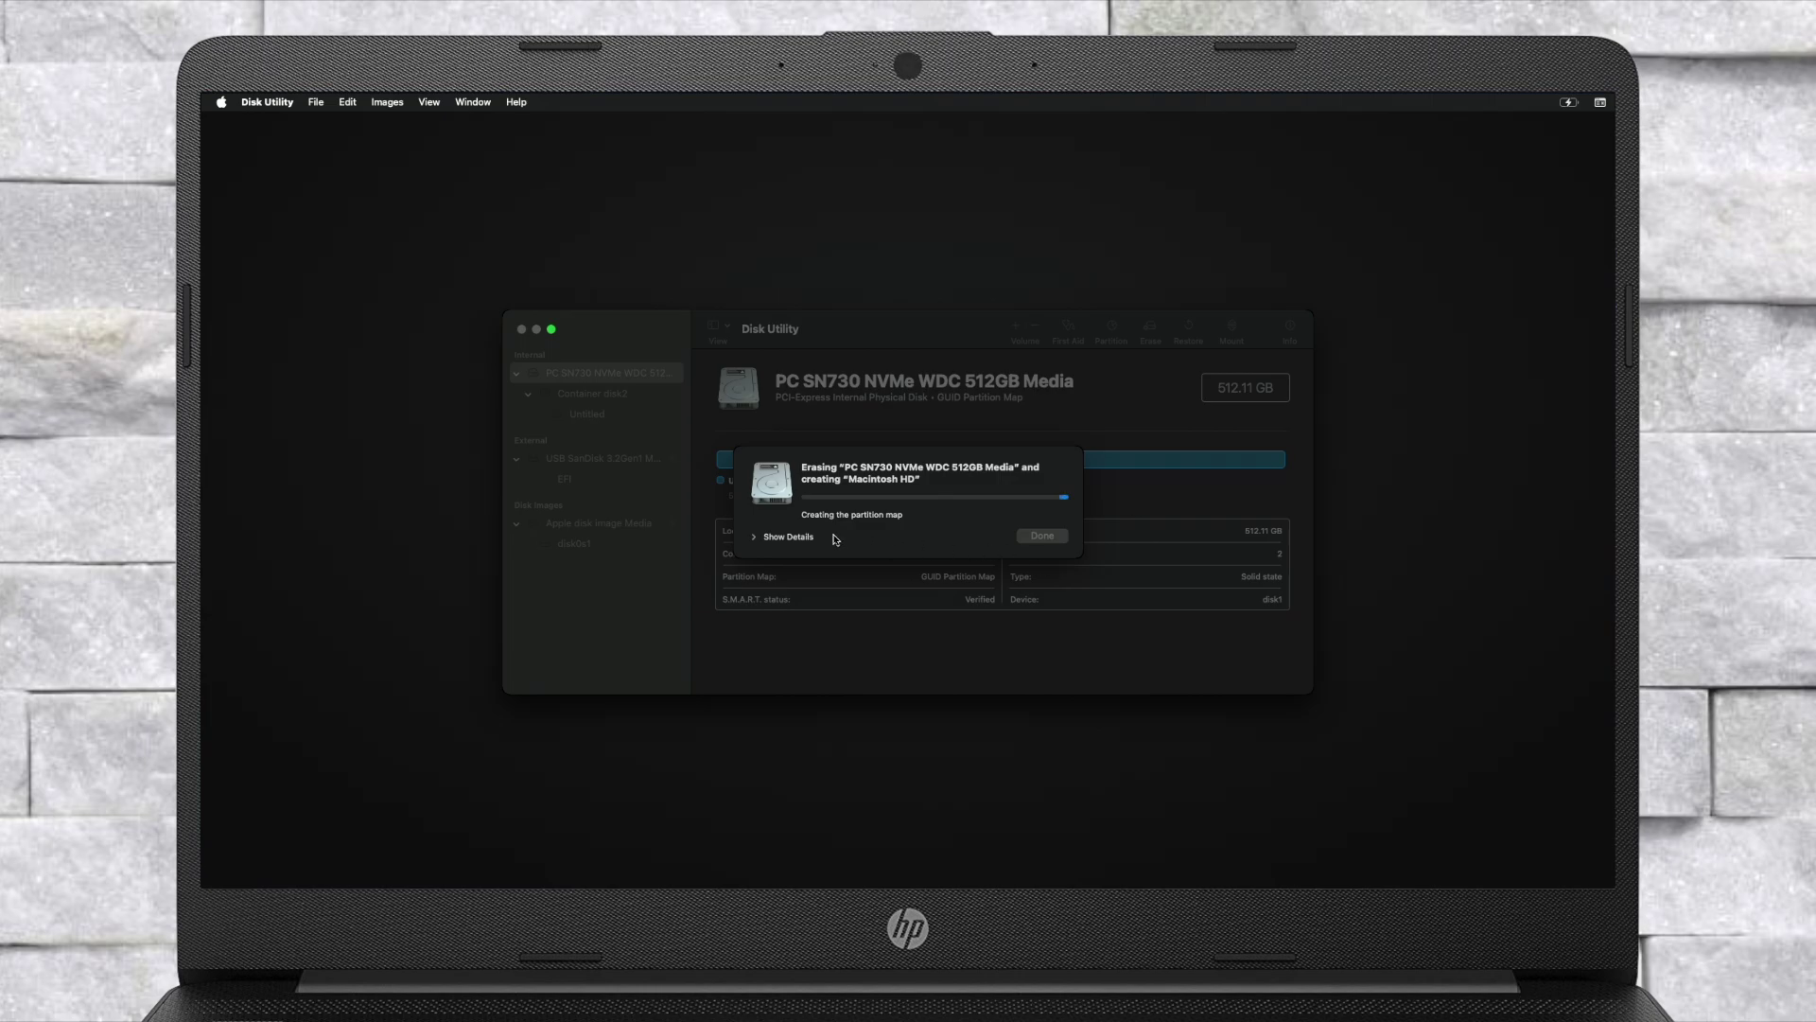
{"action": "left_click", "coordinate": [799, 539]}
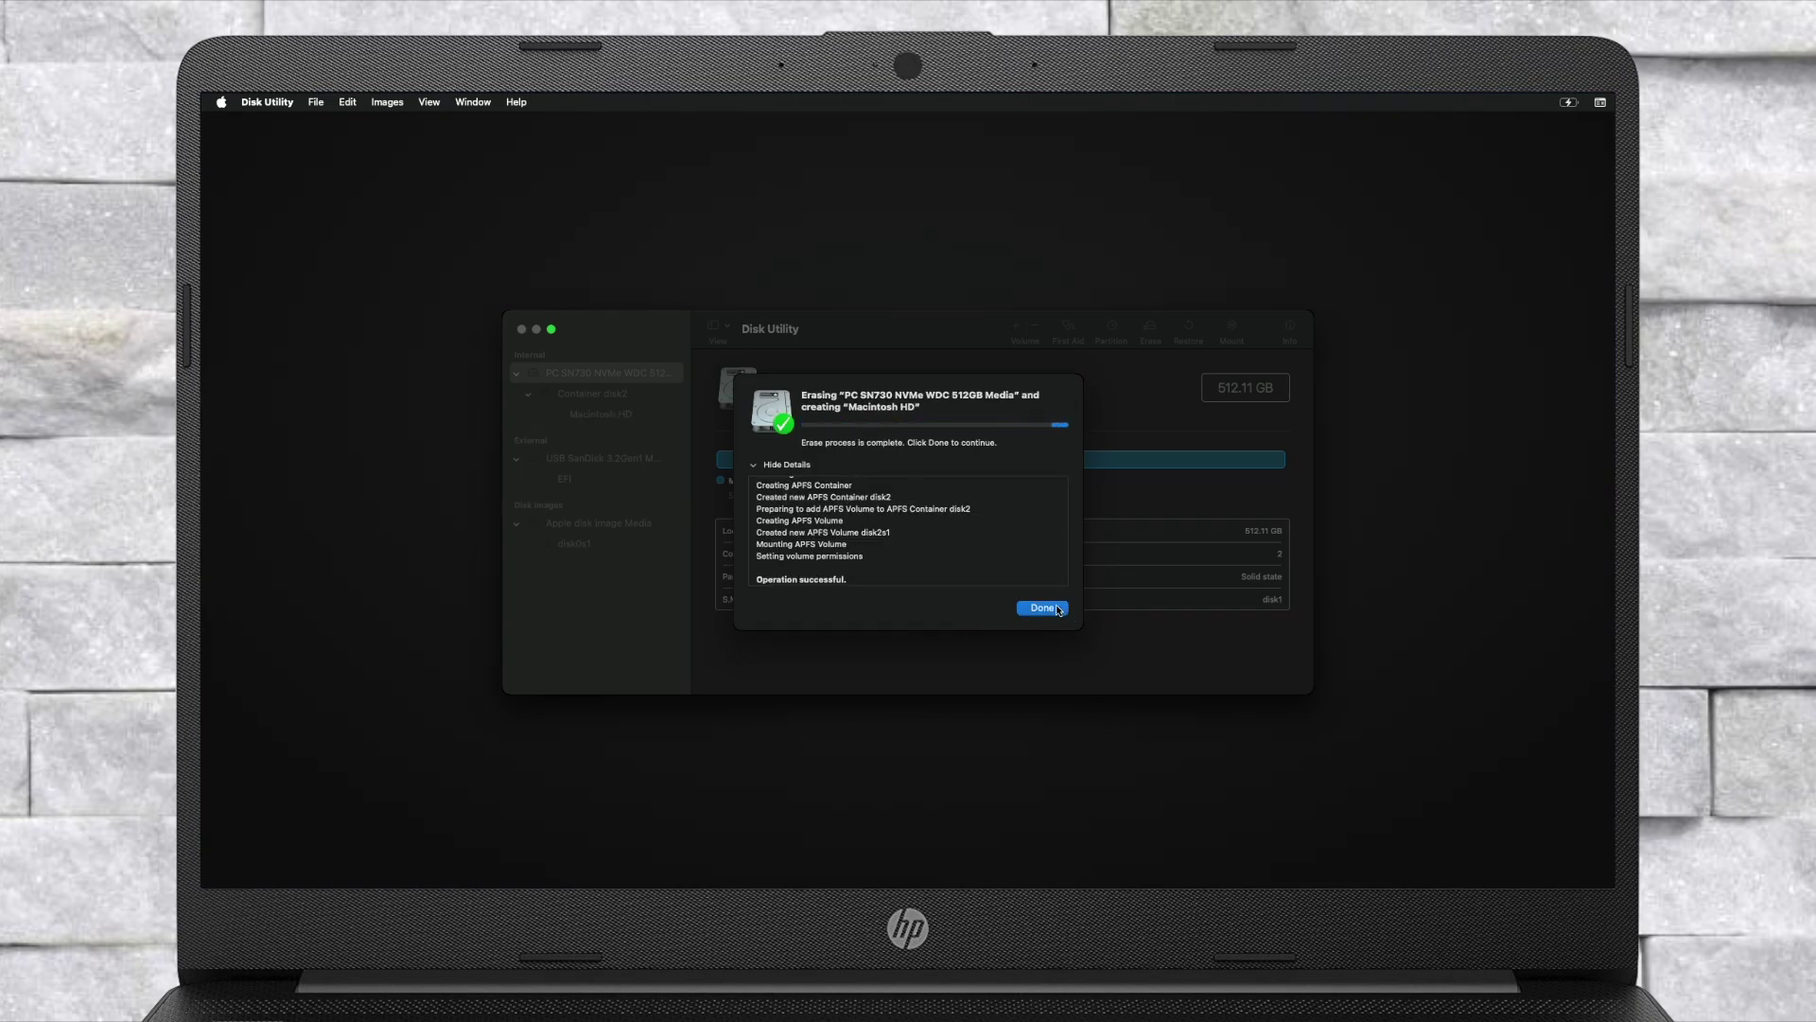
{"action": "left_click", "coordinate": [1061, 610]}
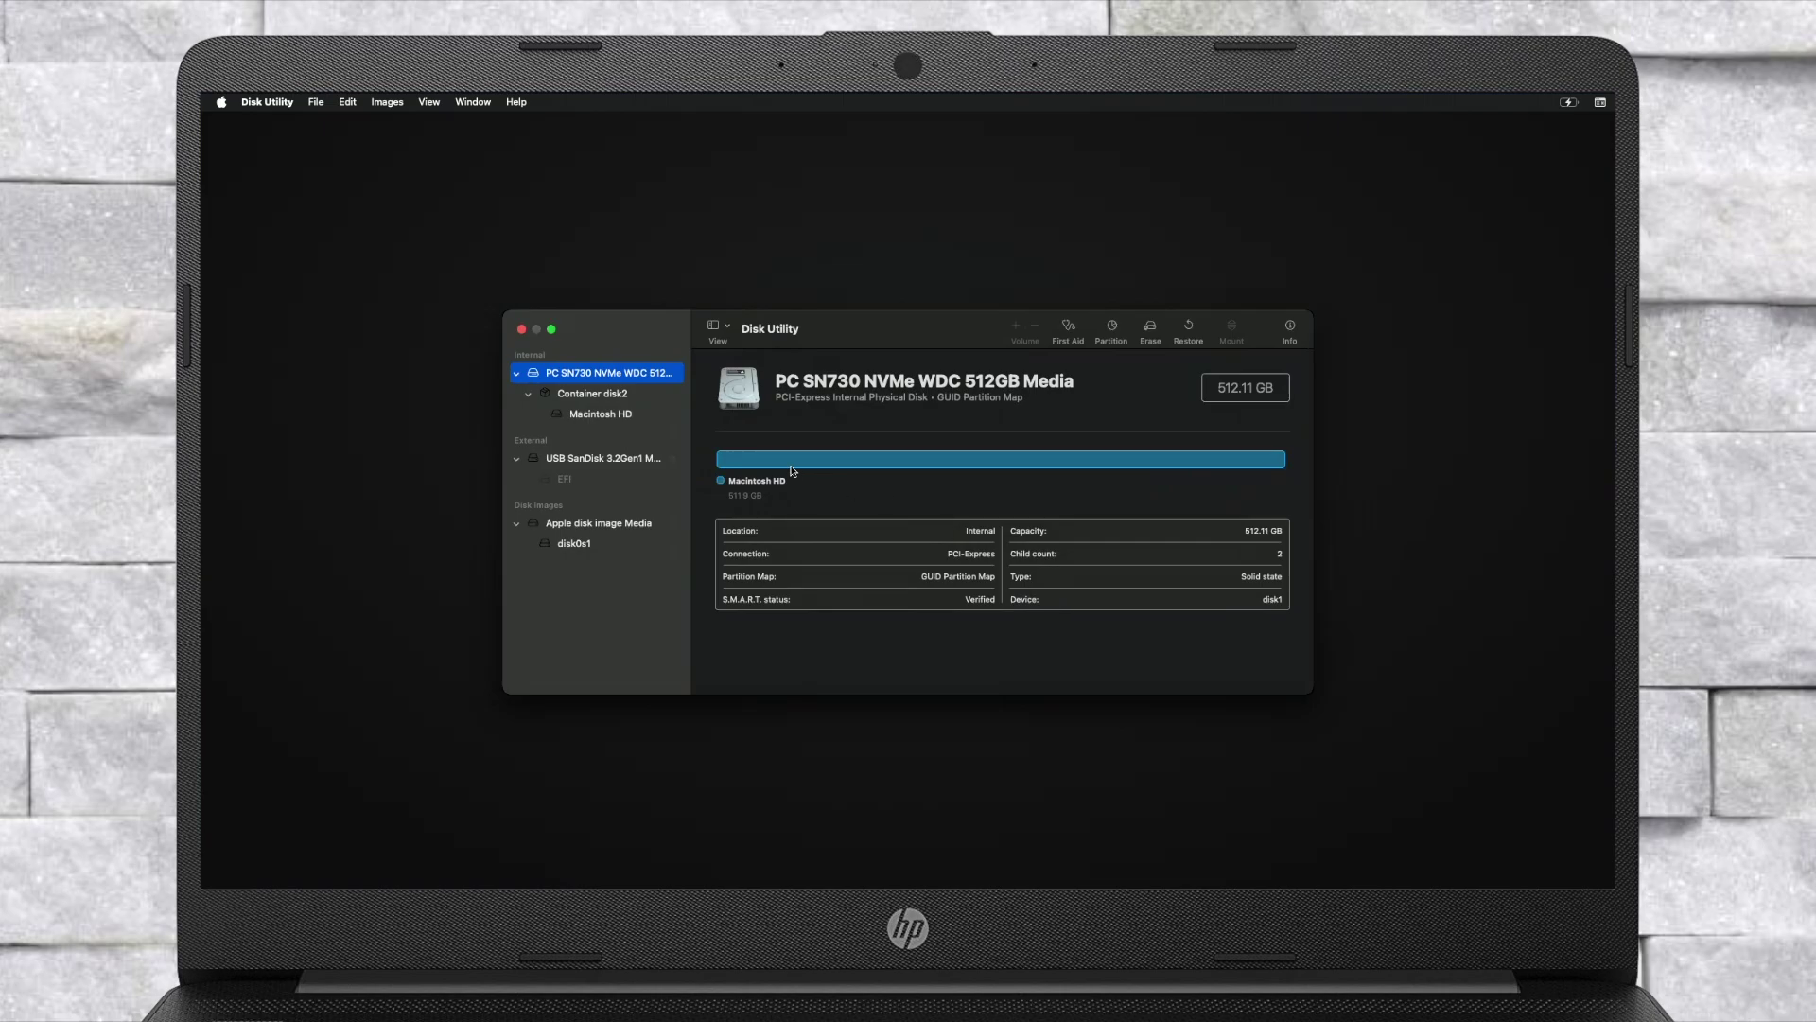
{"action": "left_click", "coordinate": [522, 330]}
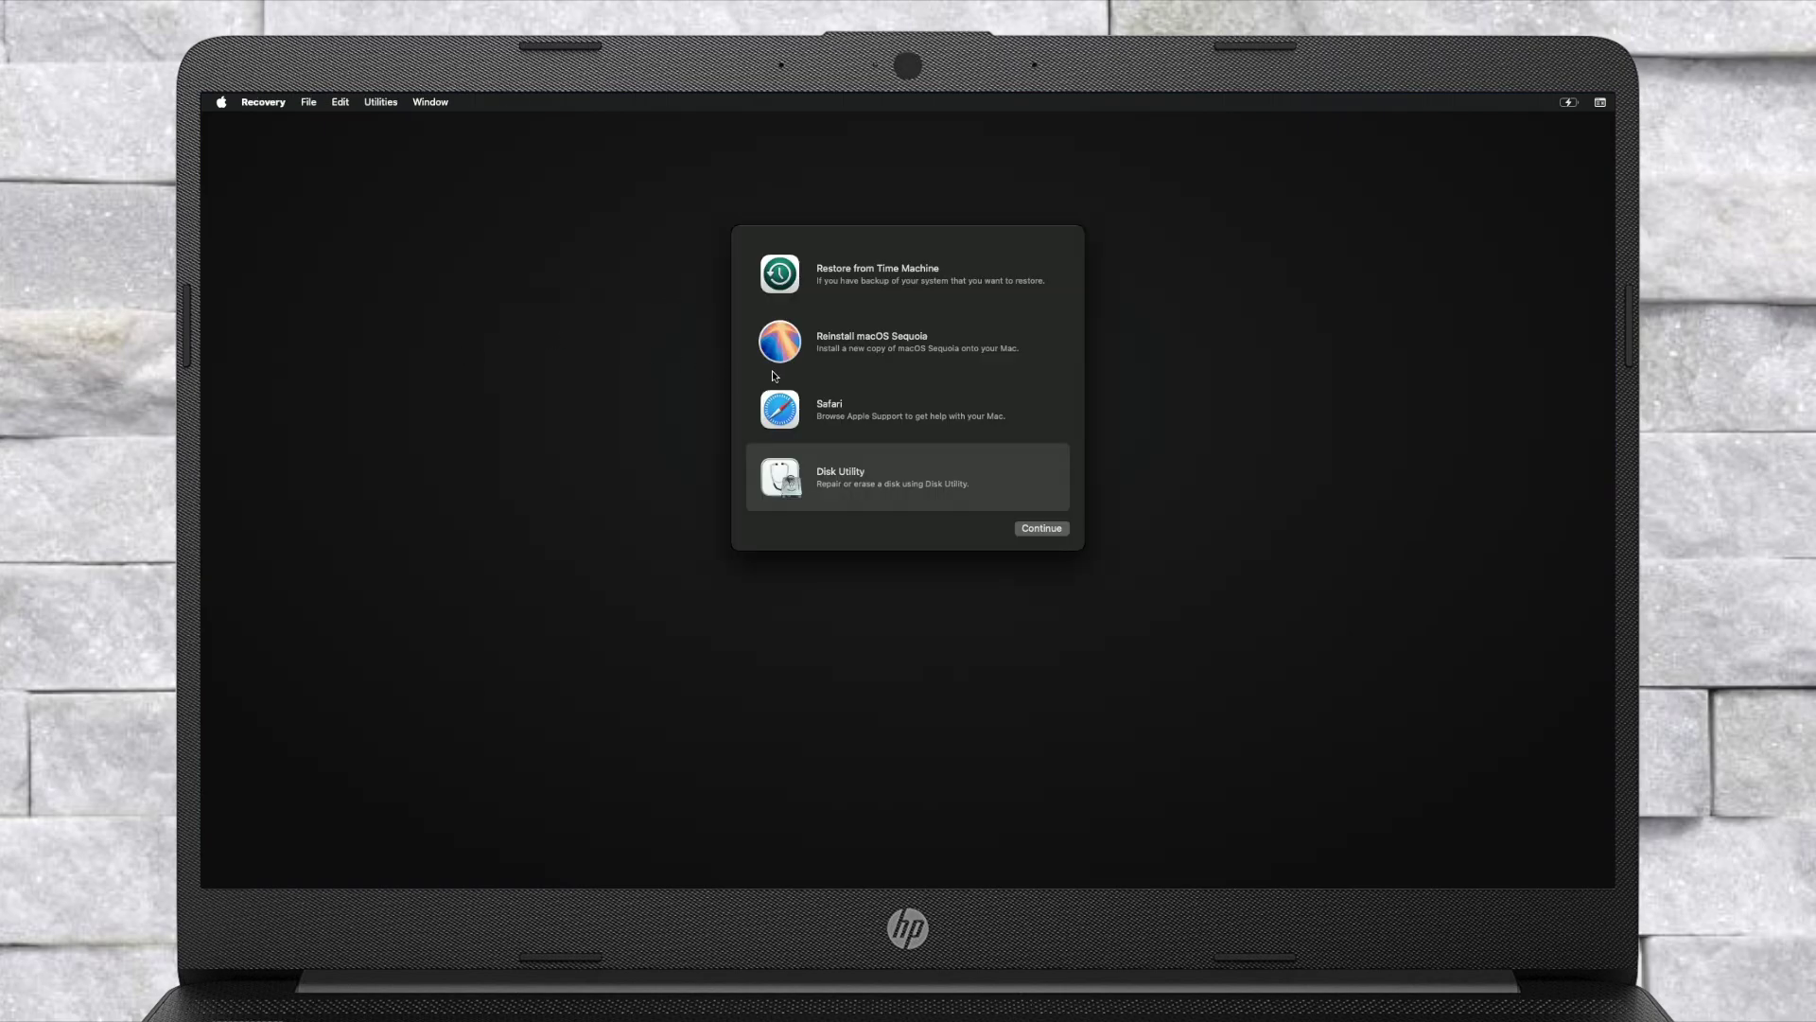
Start Reinstall macOS Sequoia, continue past the introduction and dismiss the internet connection alert
{"action": "left_click", "coordinate": [993, 332]}
{"action": "left_click", "coordinate": [1067, 527]}
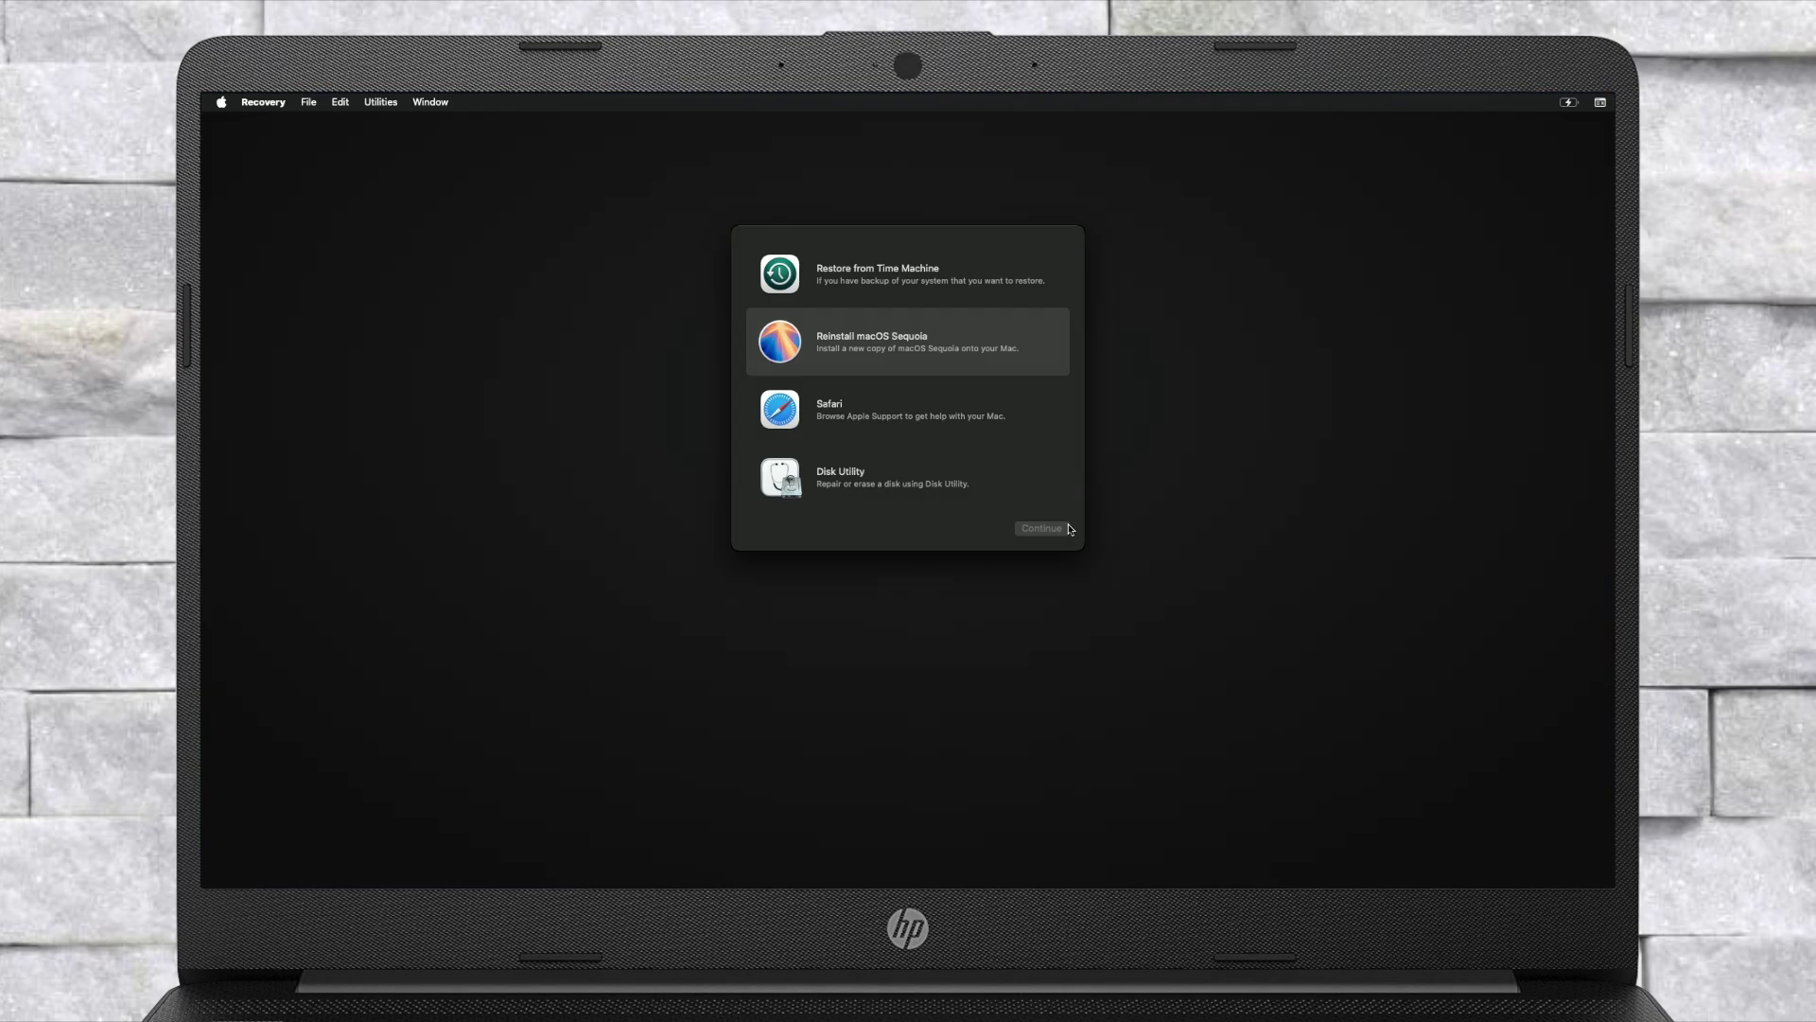
{"action": "left_click", "coordinate": [934, 617]}
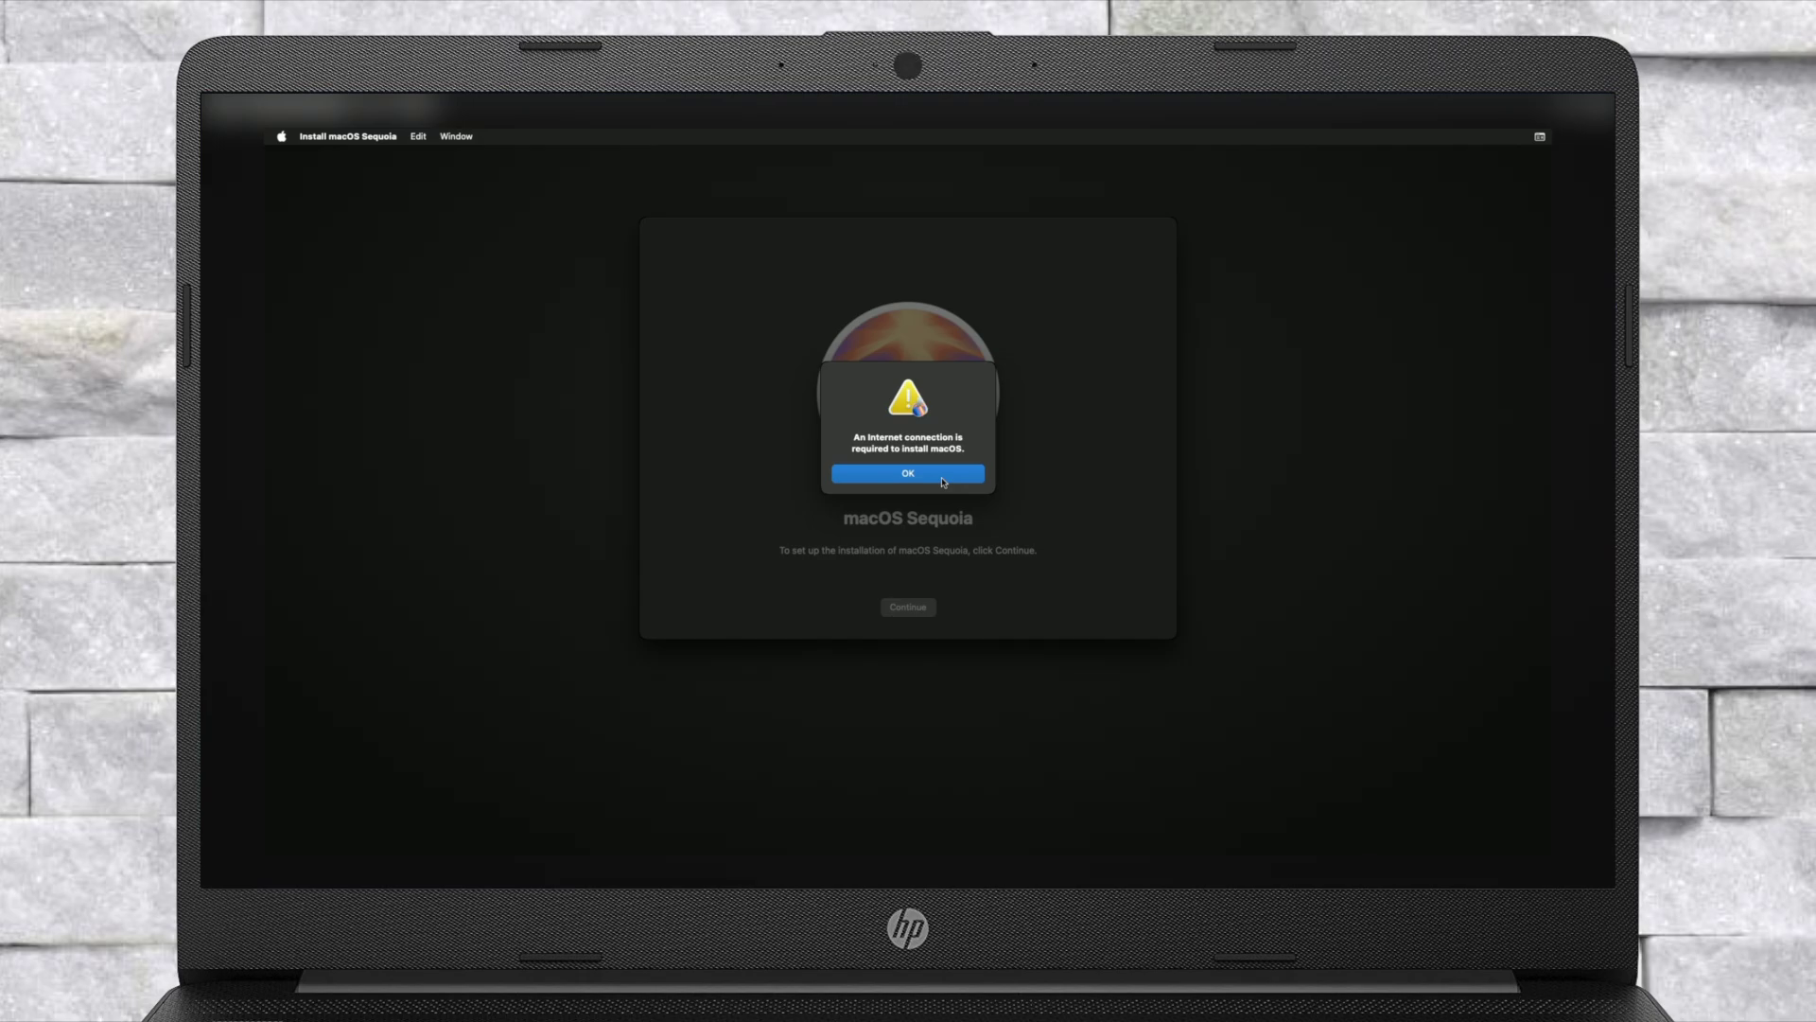
{"action": "left_click", "coordinate": [943, 482]}
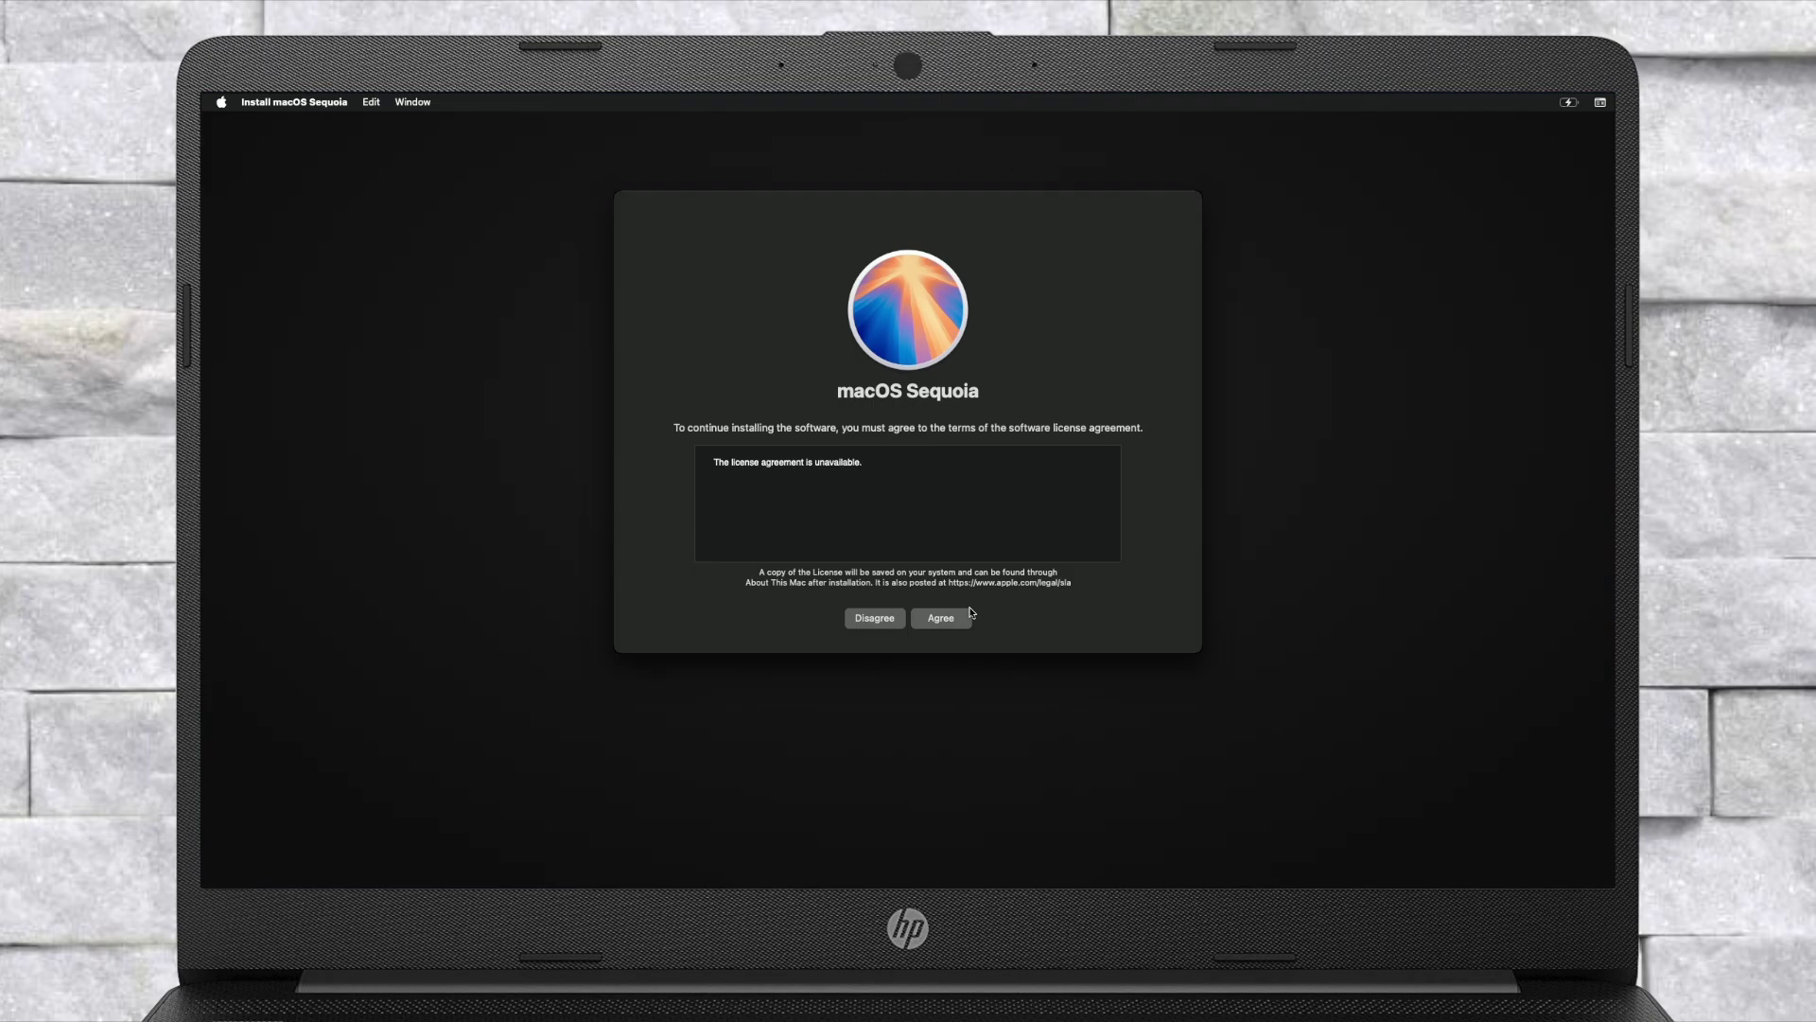
Agree to the software license terms and choose Macintosh HD as the disk for installing macOS Sequoia
{"action": "left_click", "coordinate": [965, 617]}
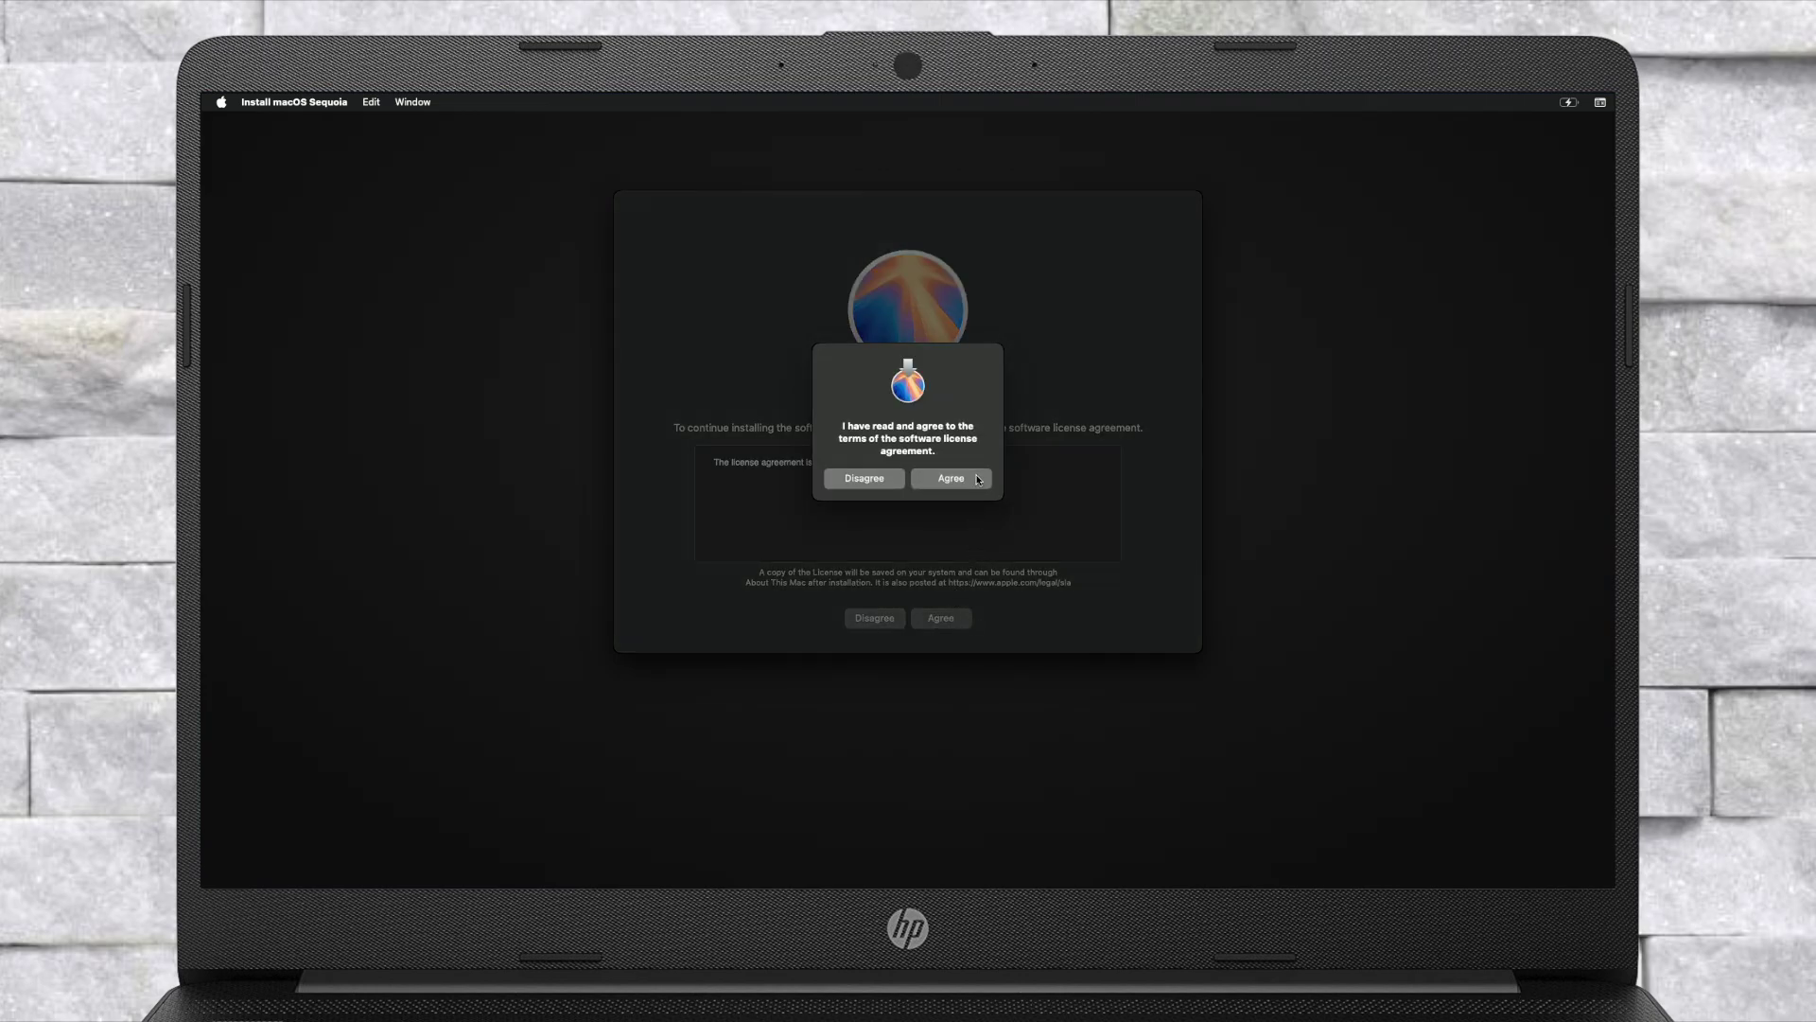
{"action": "left_click", "coordinate": [980, 481]}
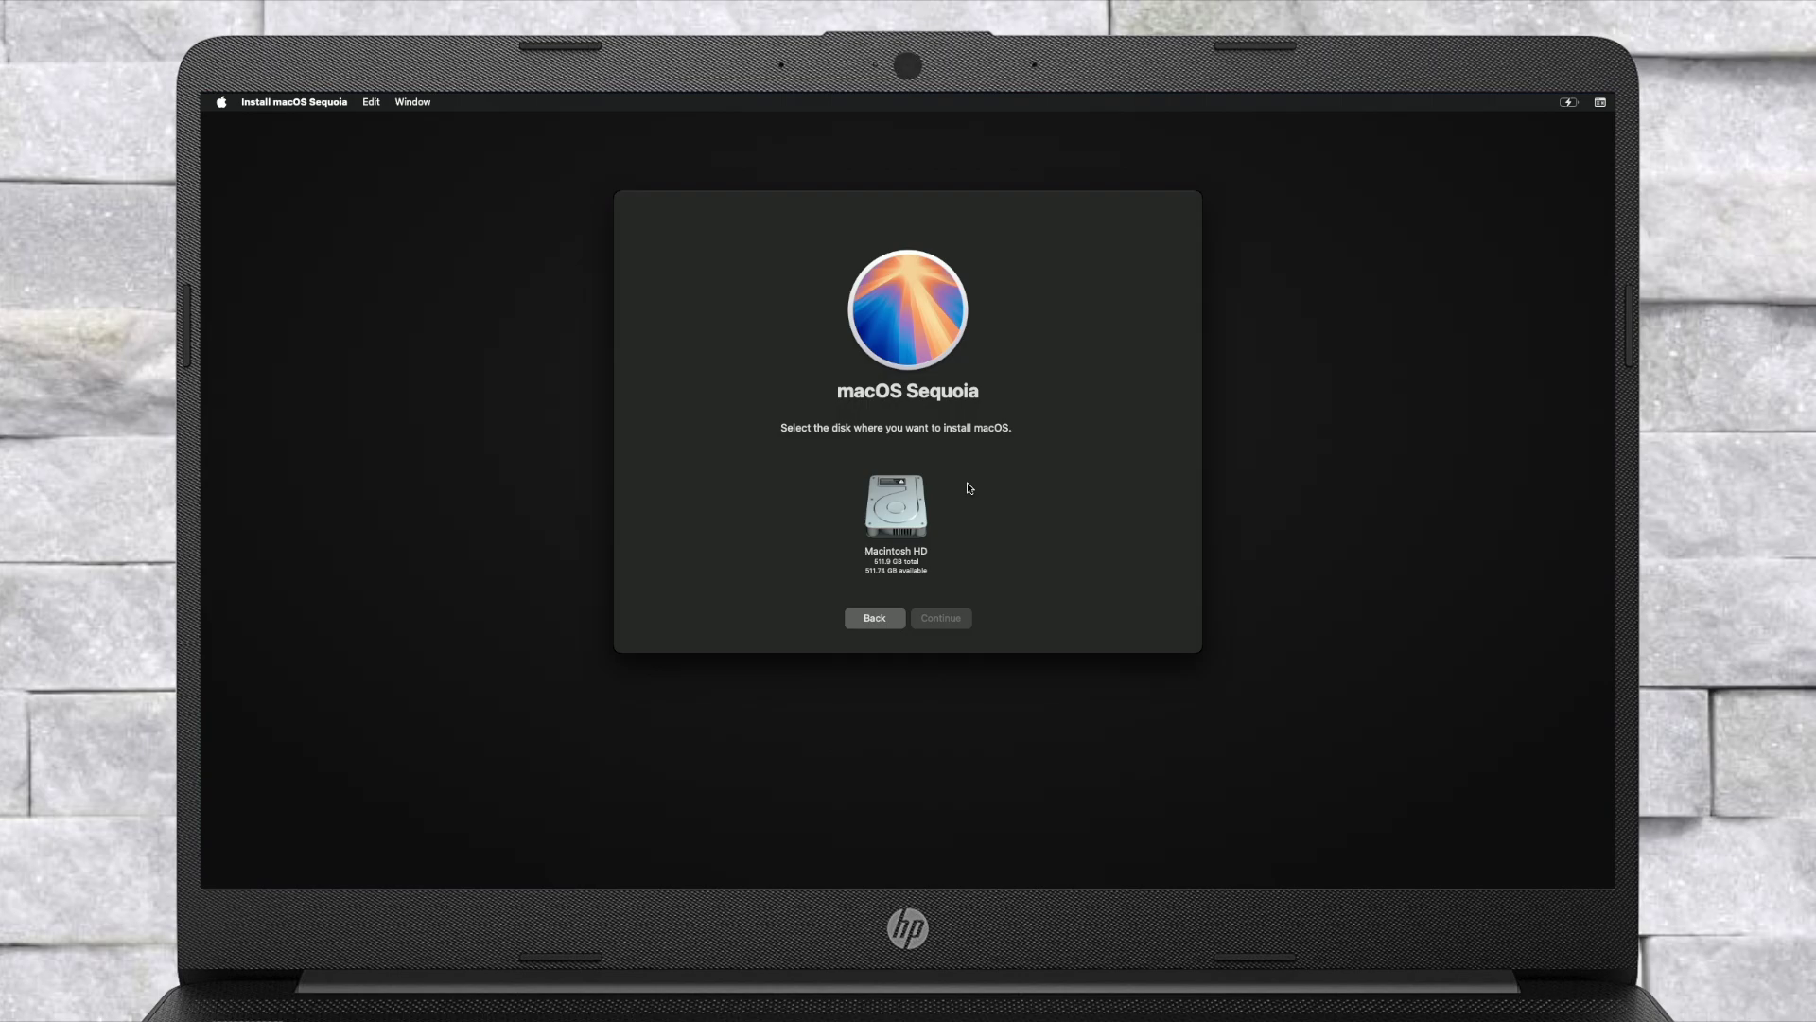
{"action": "left_click", "coordinate": [915, 521]}
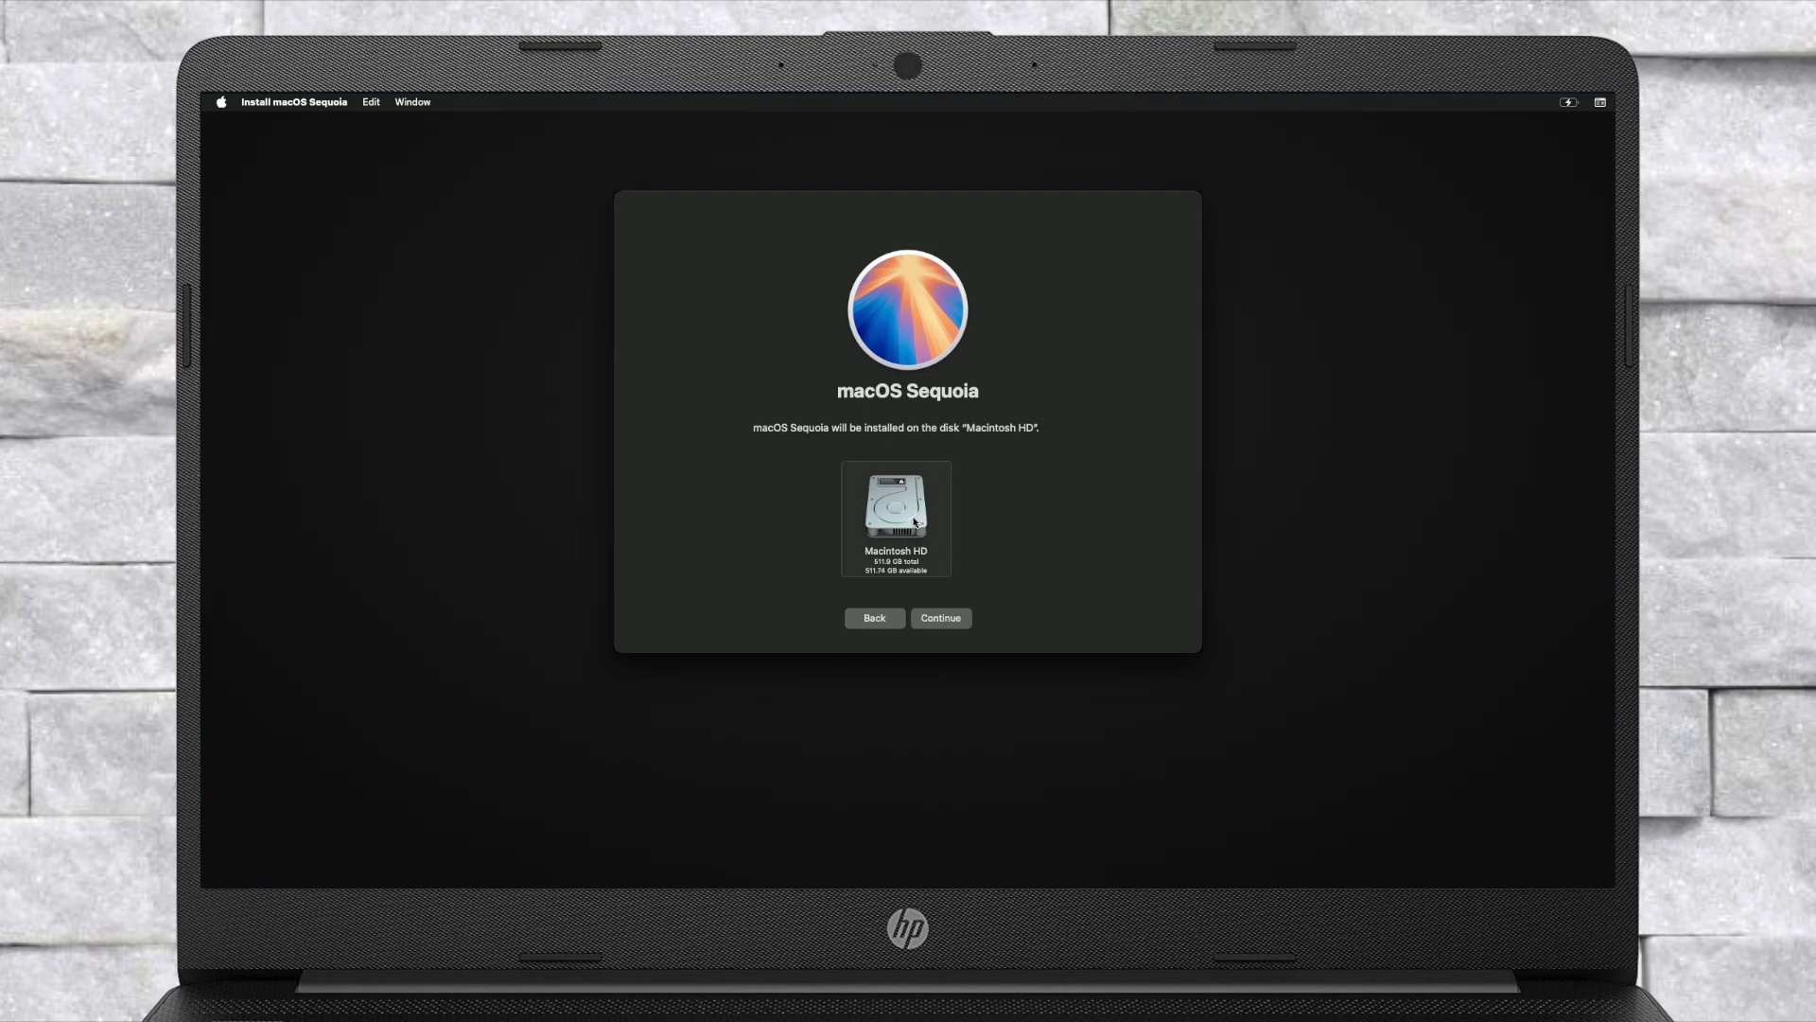
{"action": "left_click", "coordinate": [964, 617]}
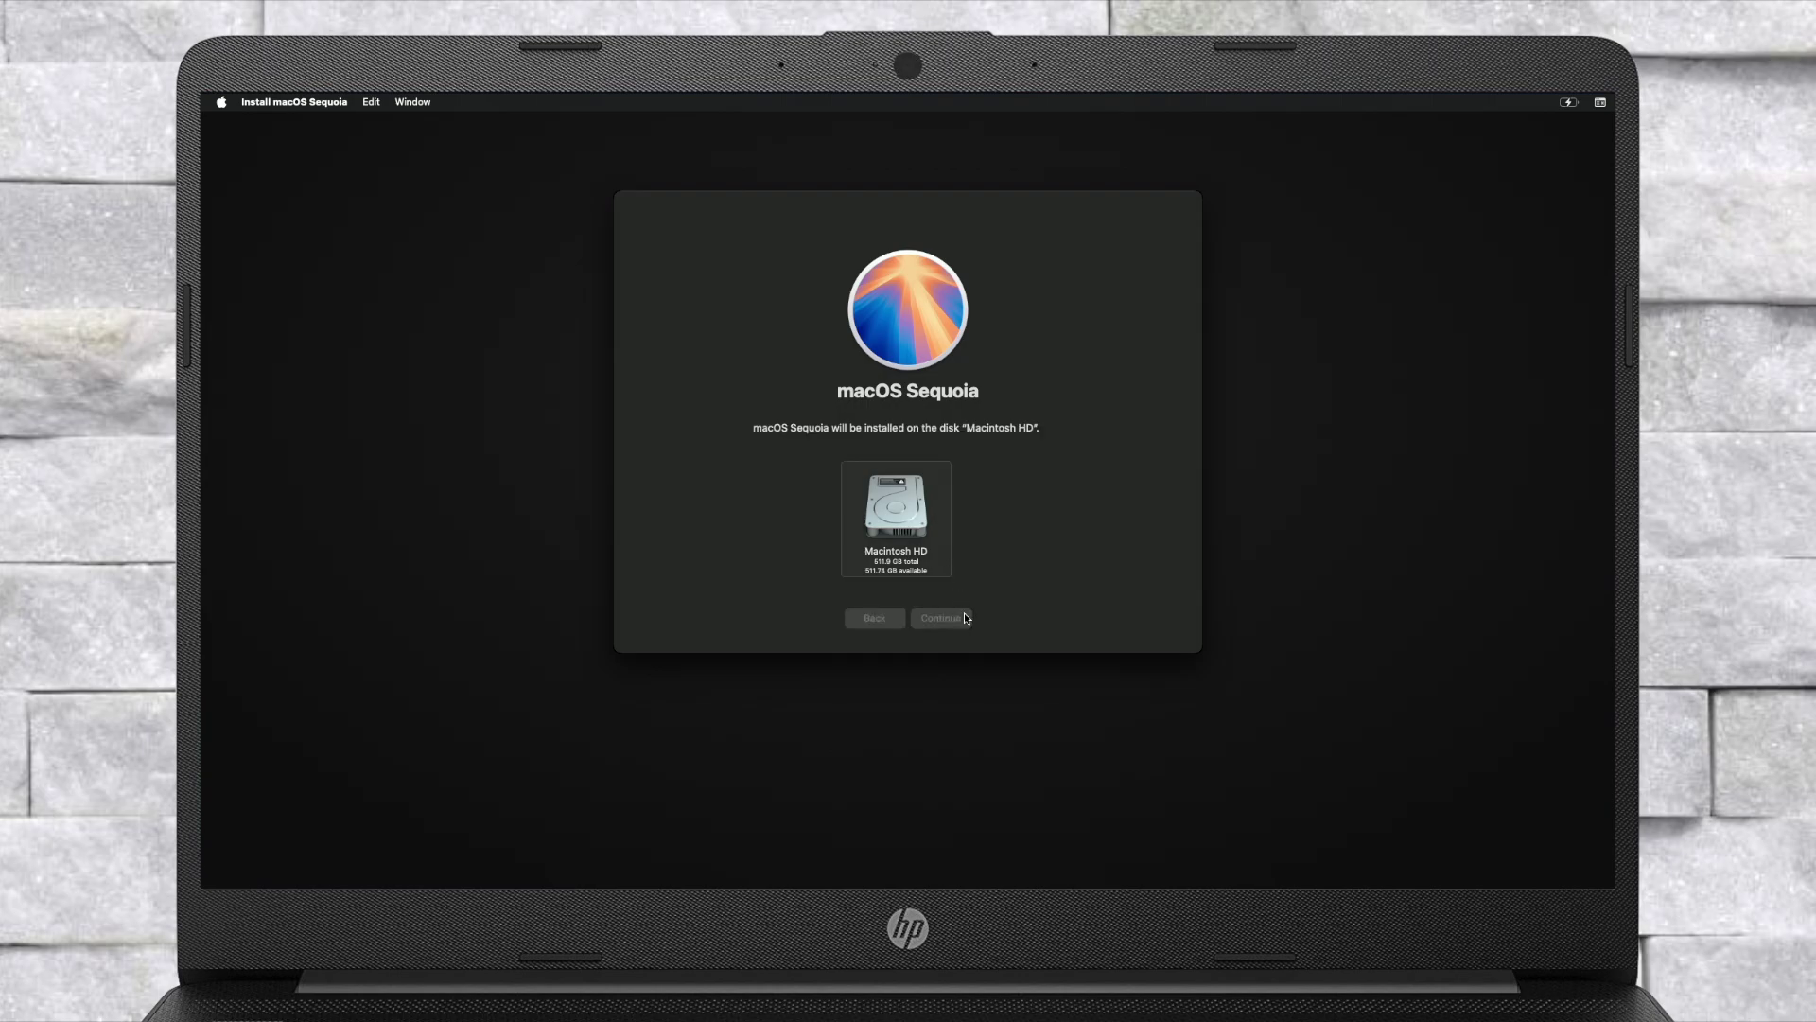